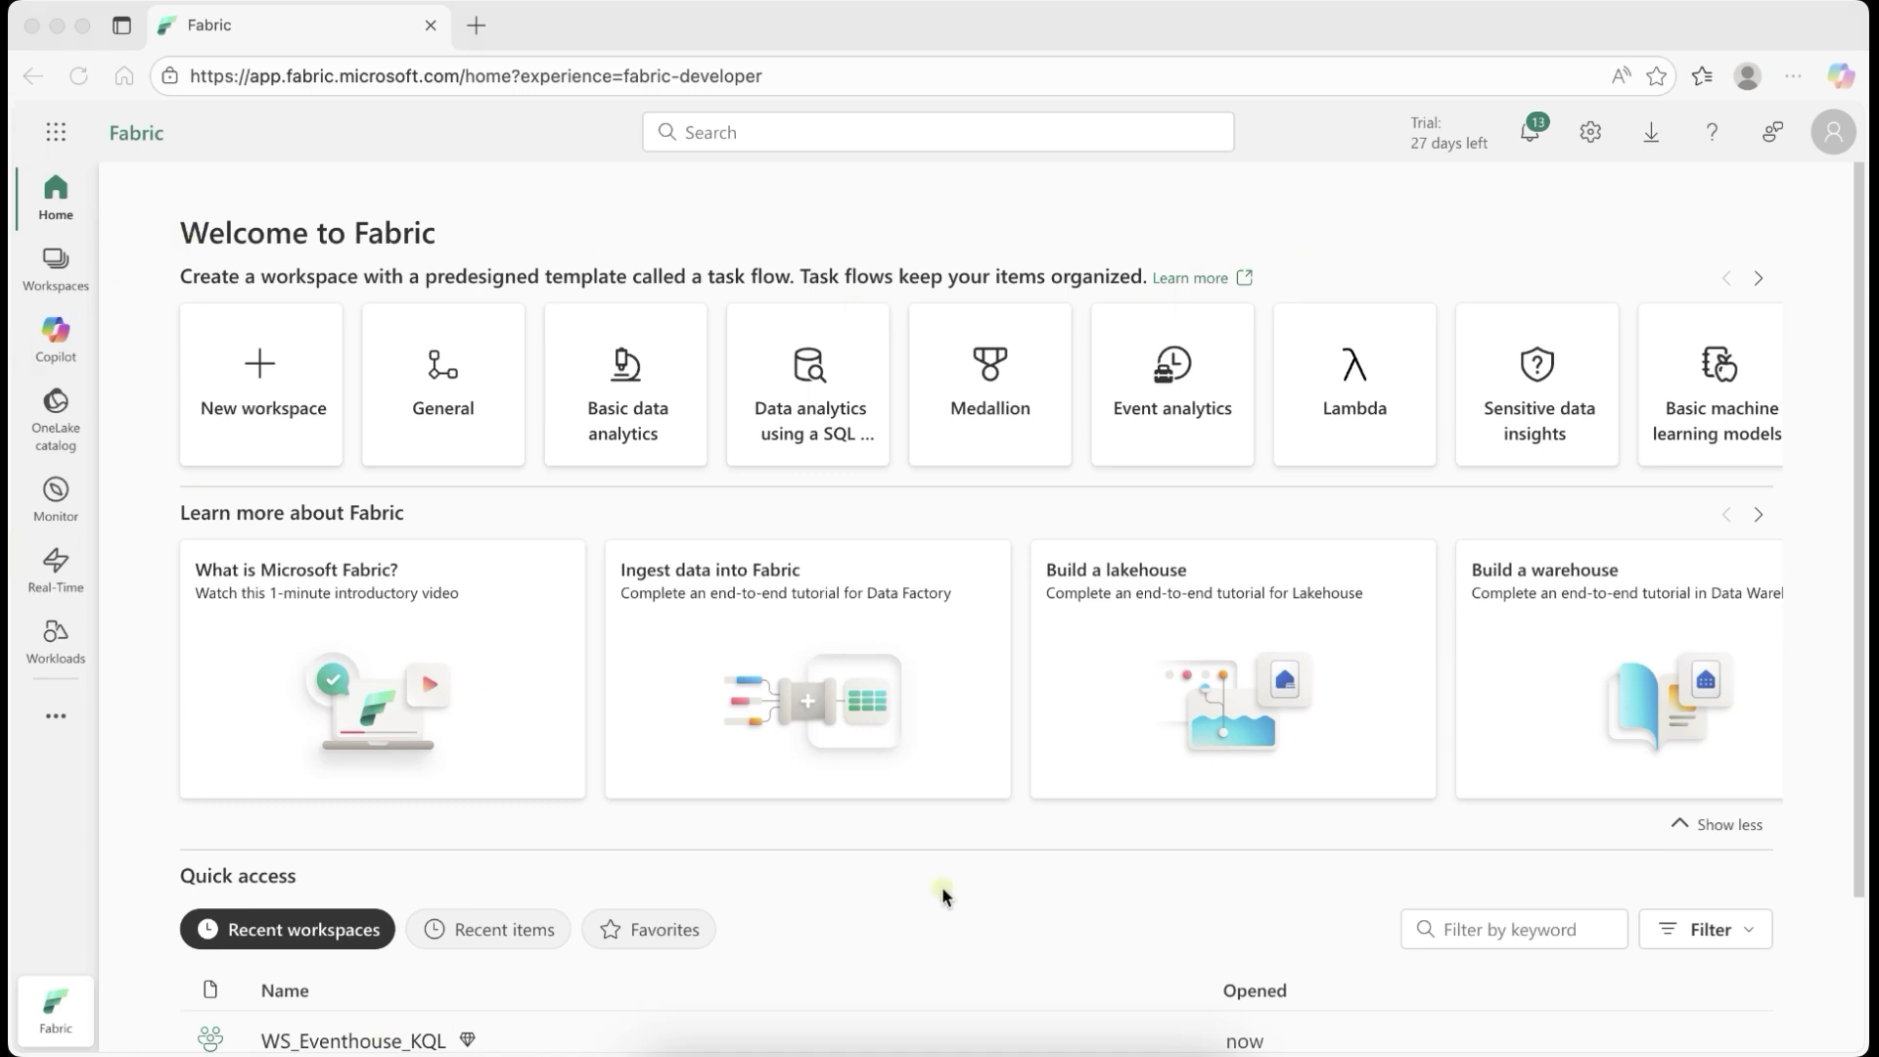
Open the WS_Eventhouse_KQL workspace and start a new Eventstream item, found by filtering the item types.
{"action": "left_click", "coordinate": [51, 267]}
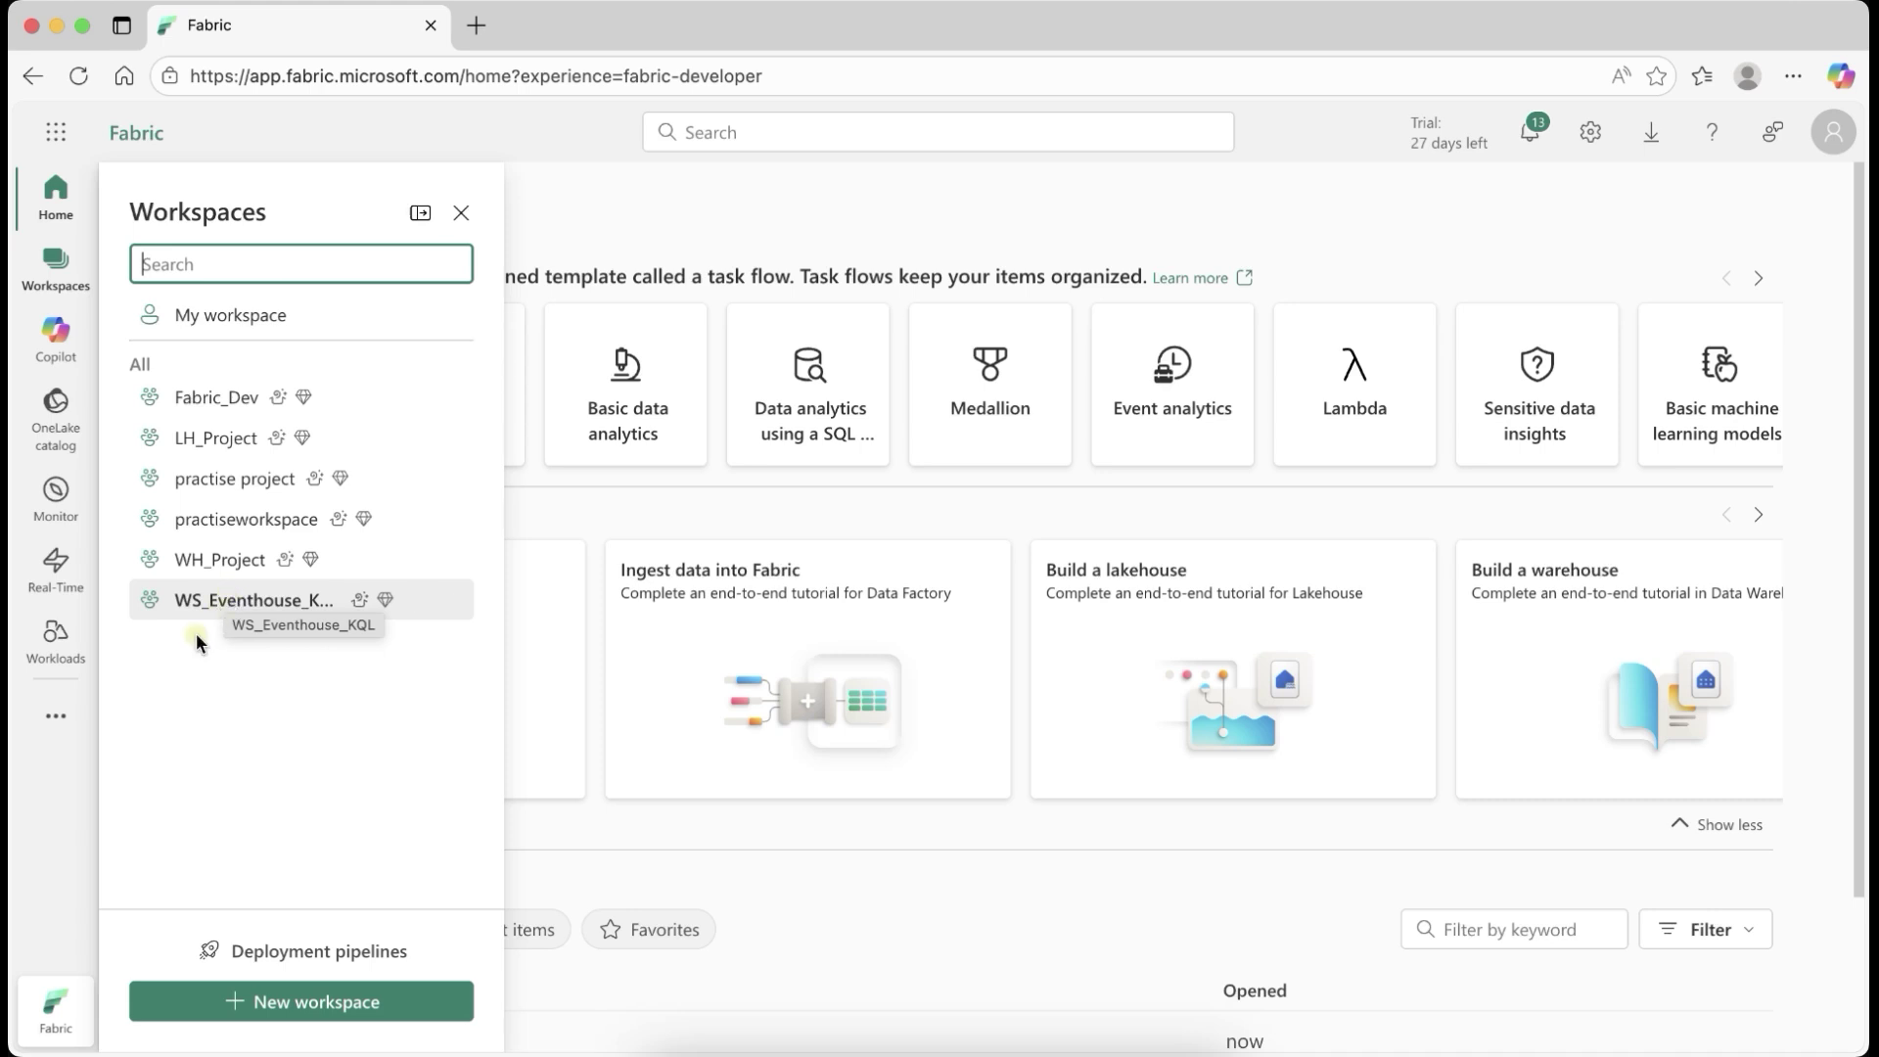
{"action": "left_click", "coordinate": [284, 615]}
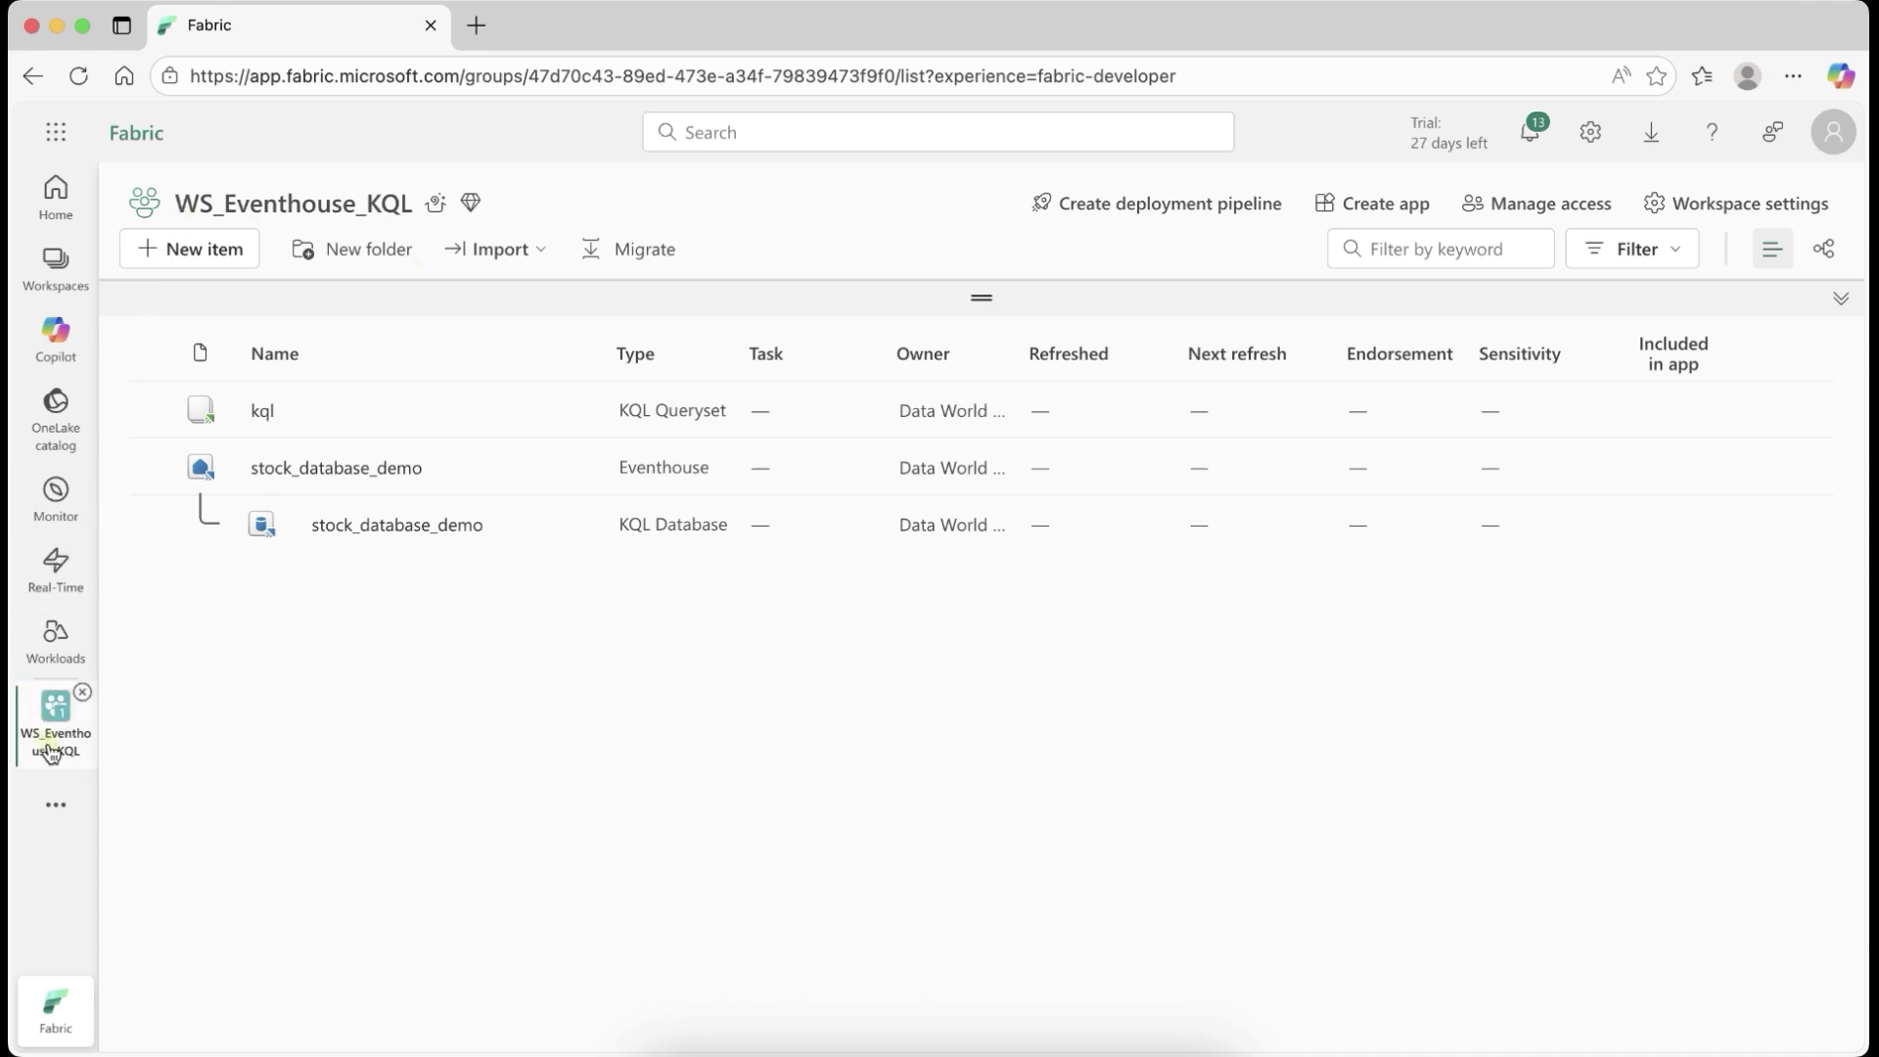
{"action": "left_click", "coordinate": [182, 245]}
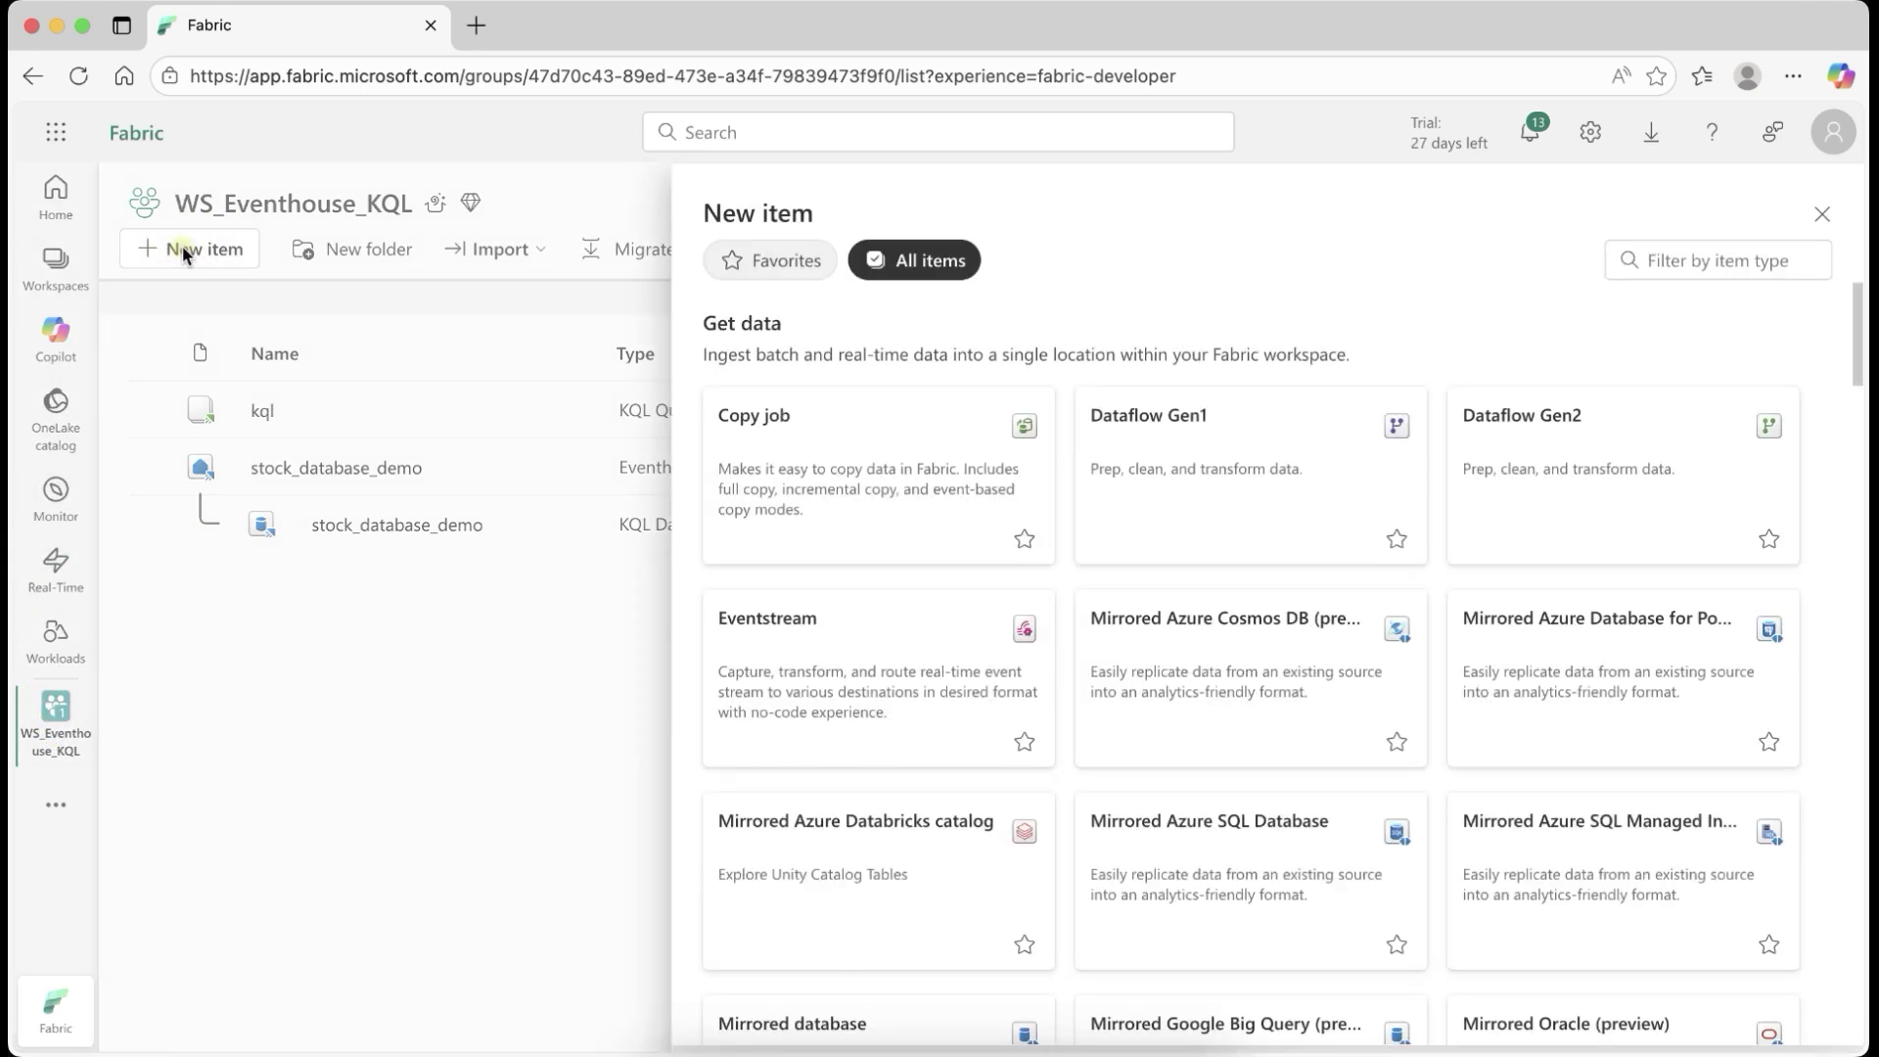
{"action": "left_click", "coordinate": [1666, 261]}
{"action": "type", "text": "EventS"}
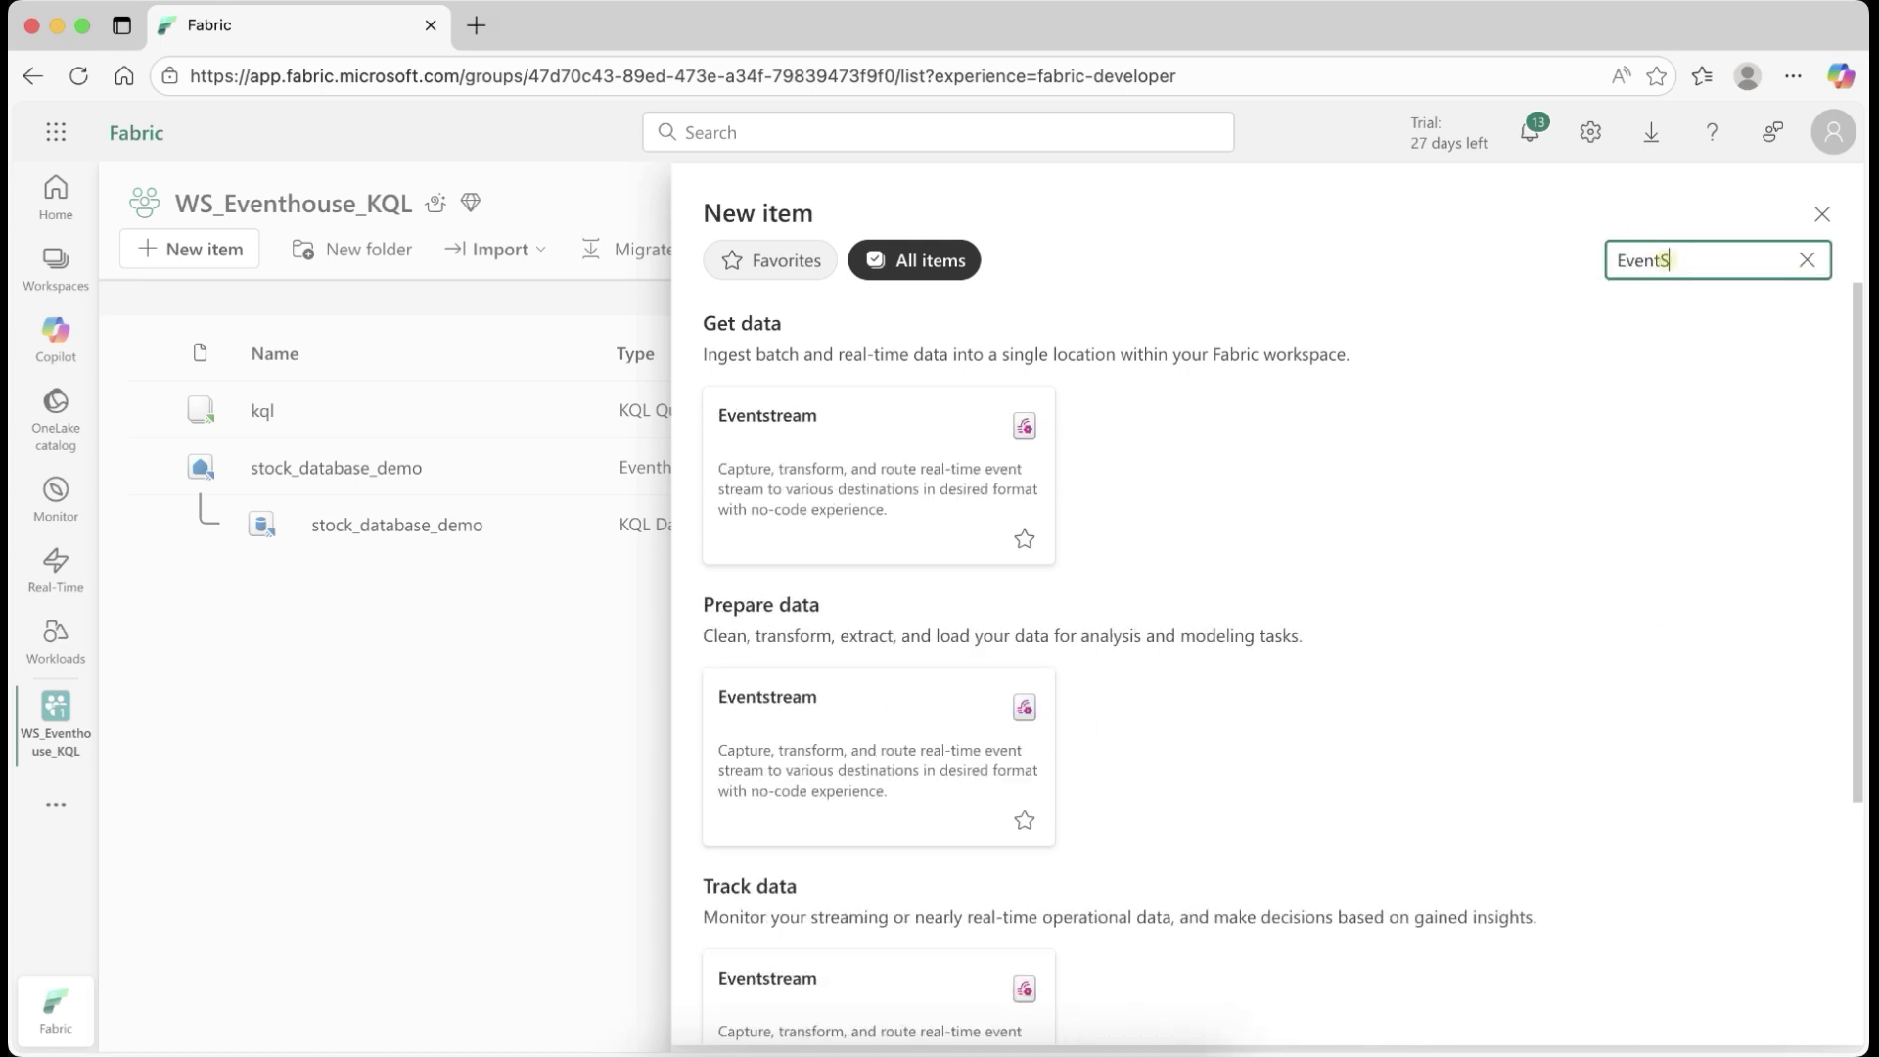
{"action": "type", "text": "trea"}
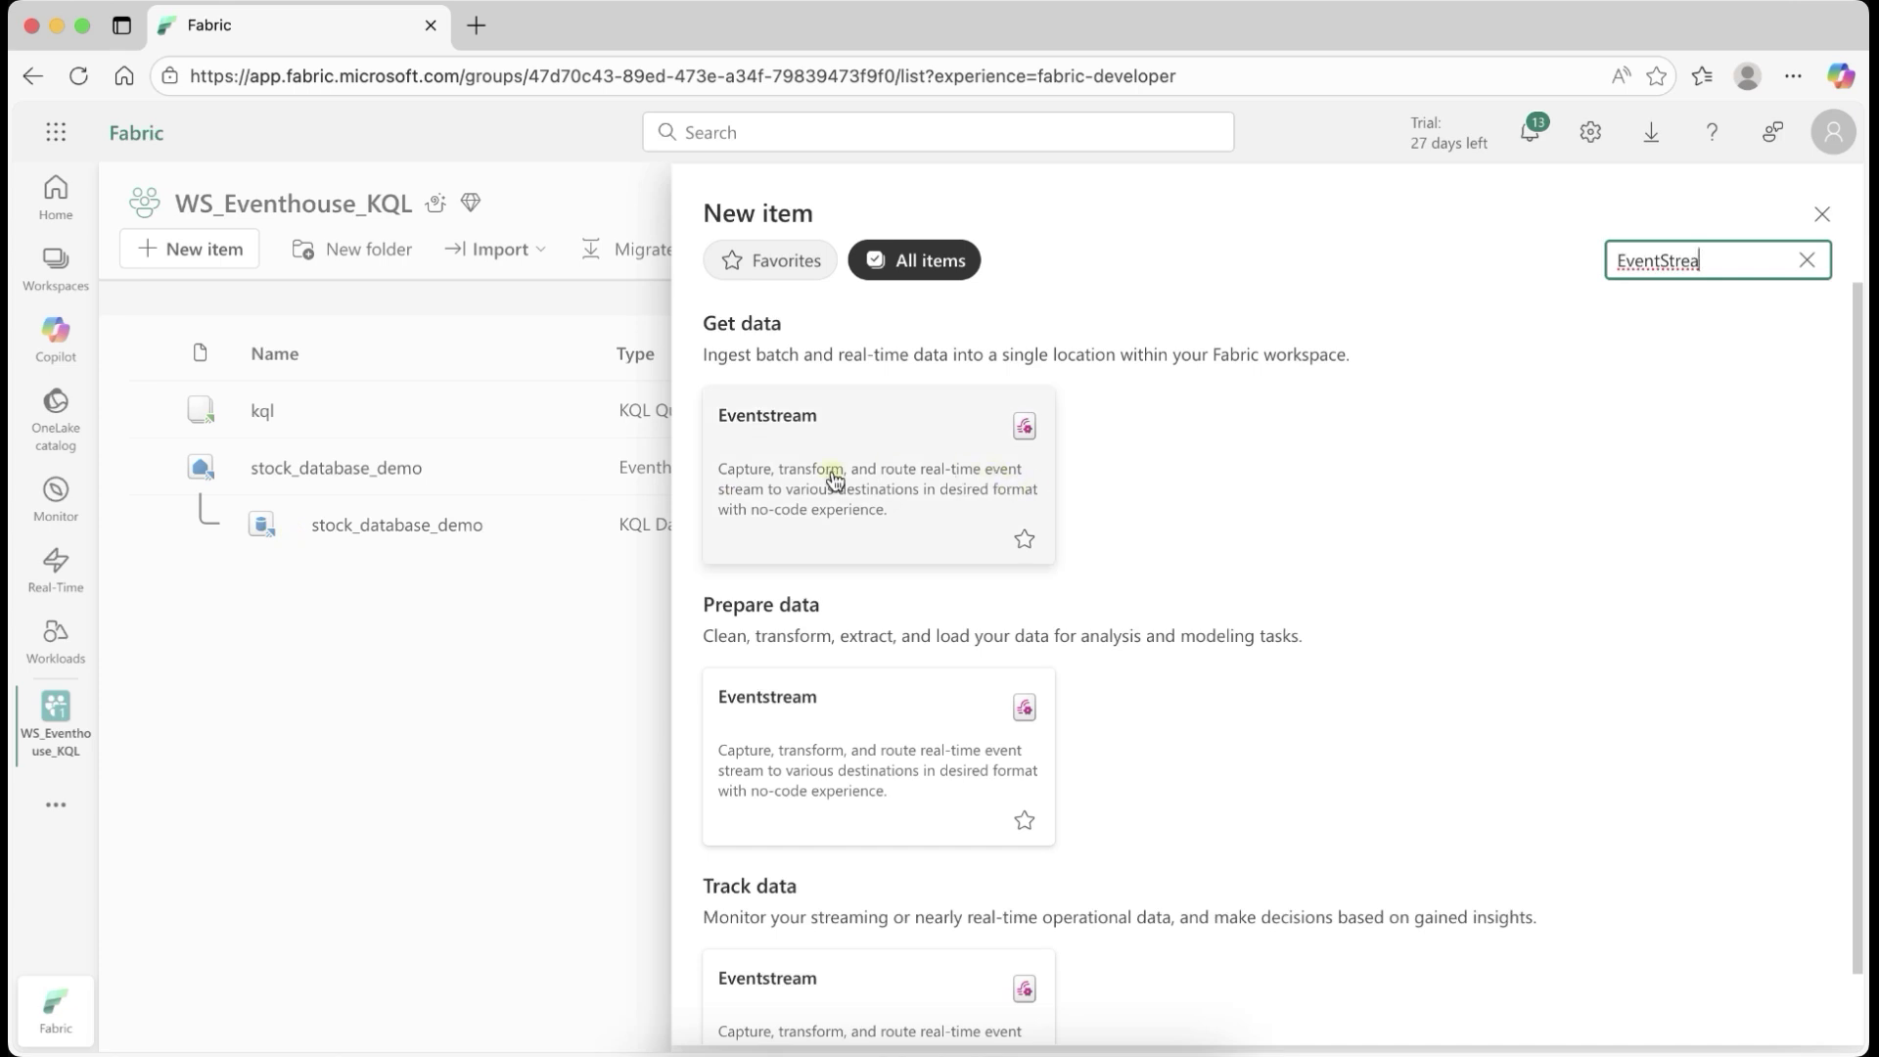
{"action": "left_click", "coordinate": [820, 442]}
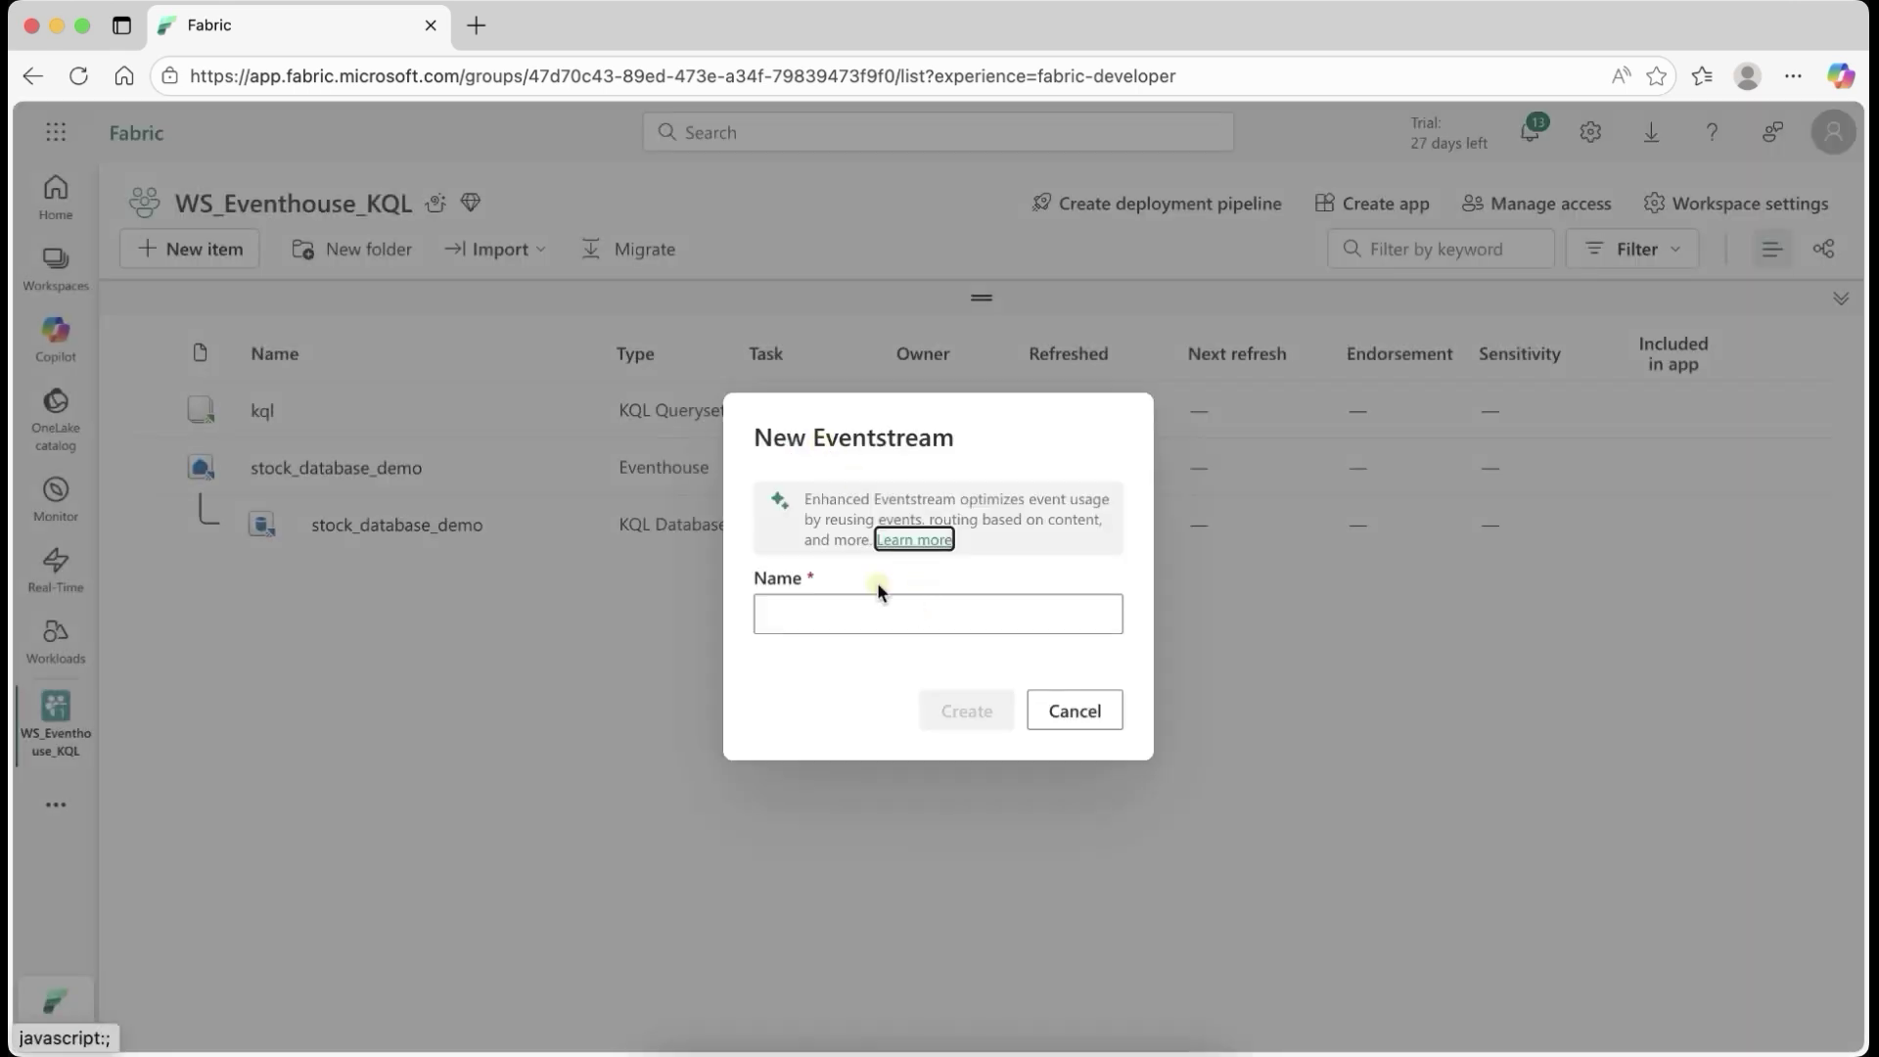
Name the new eventstream EventStreamDemo and create it.
{"action": "left_click", "coordinate": [771, 615]}
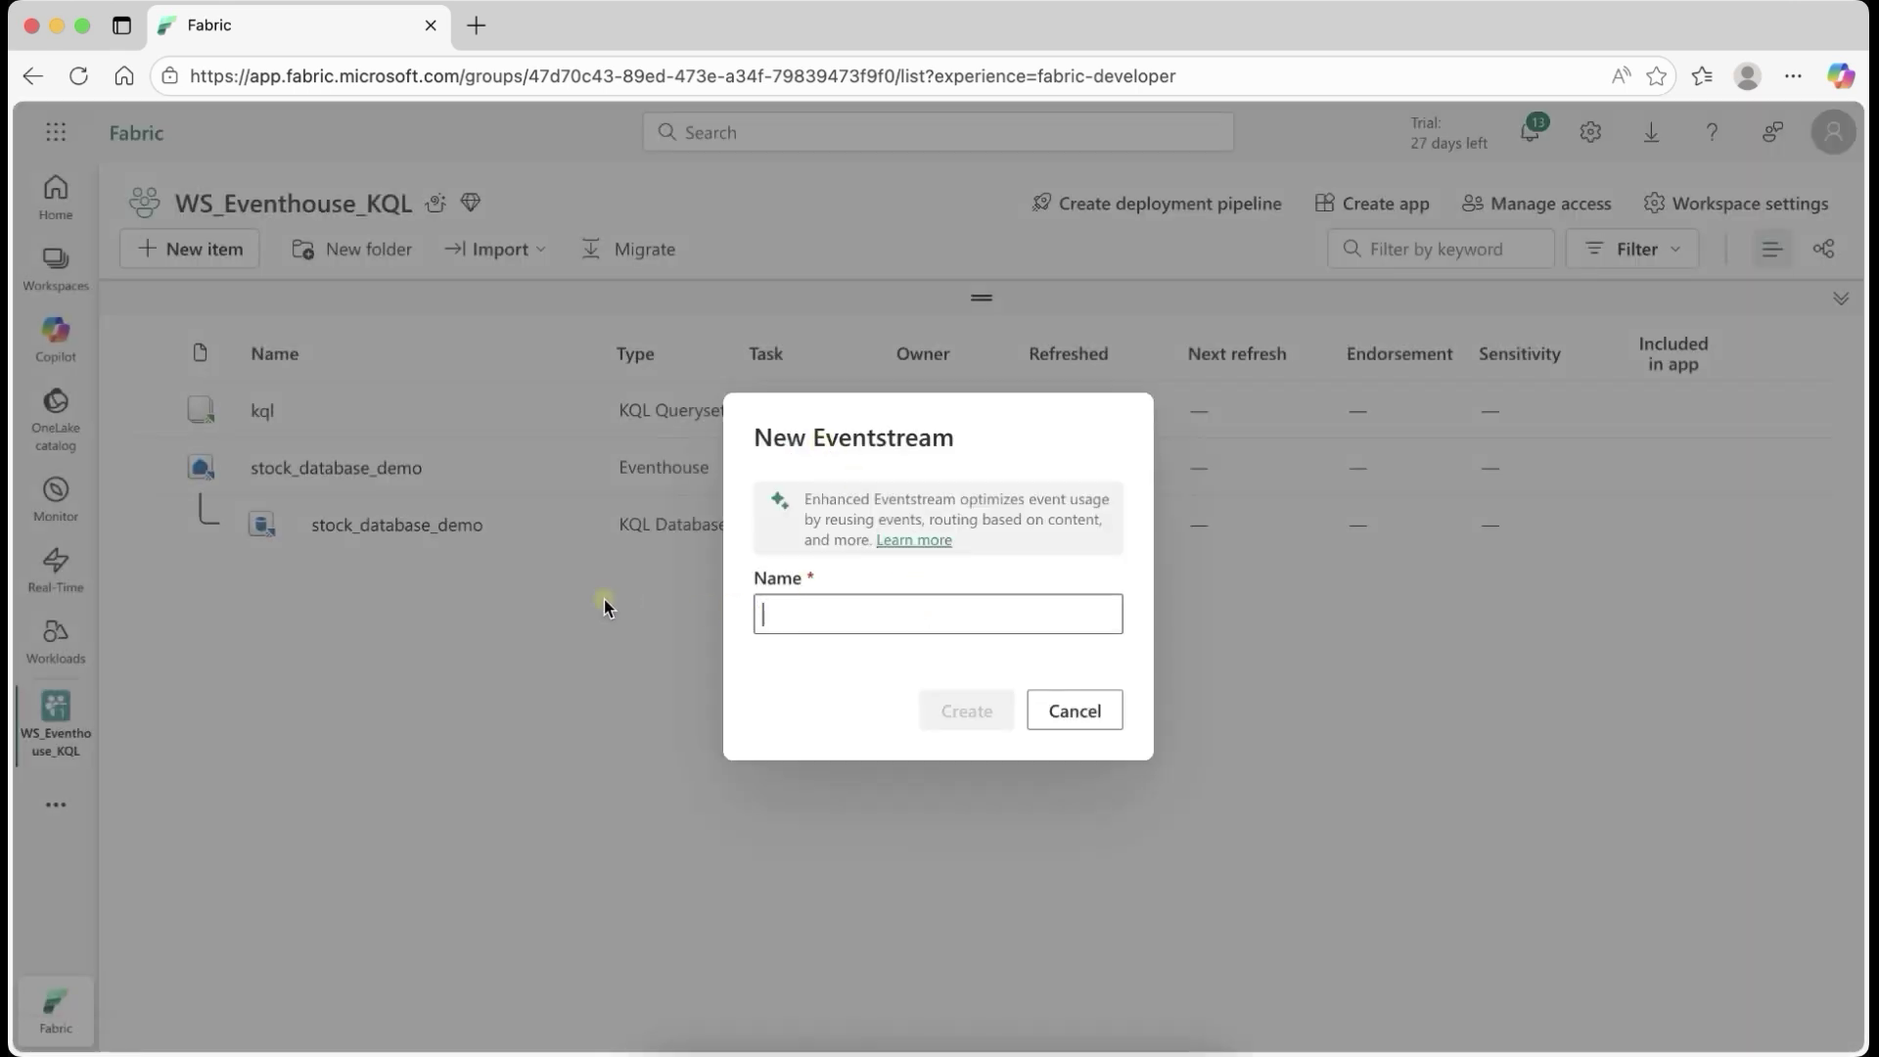
{"action": "type", "text": "Event"}
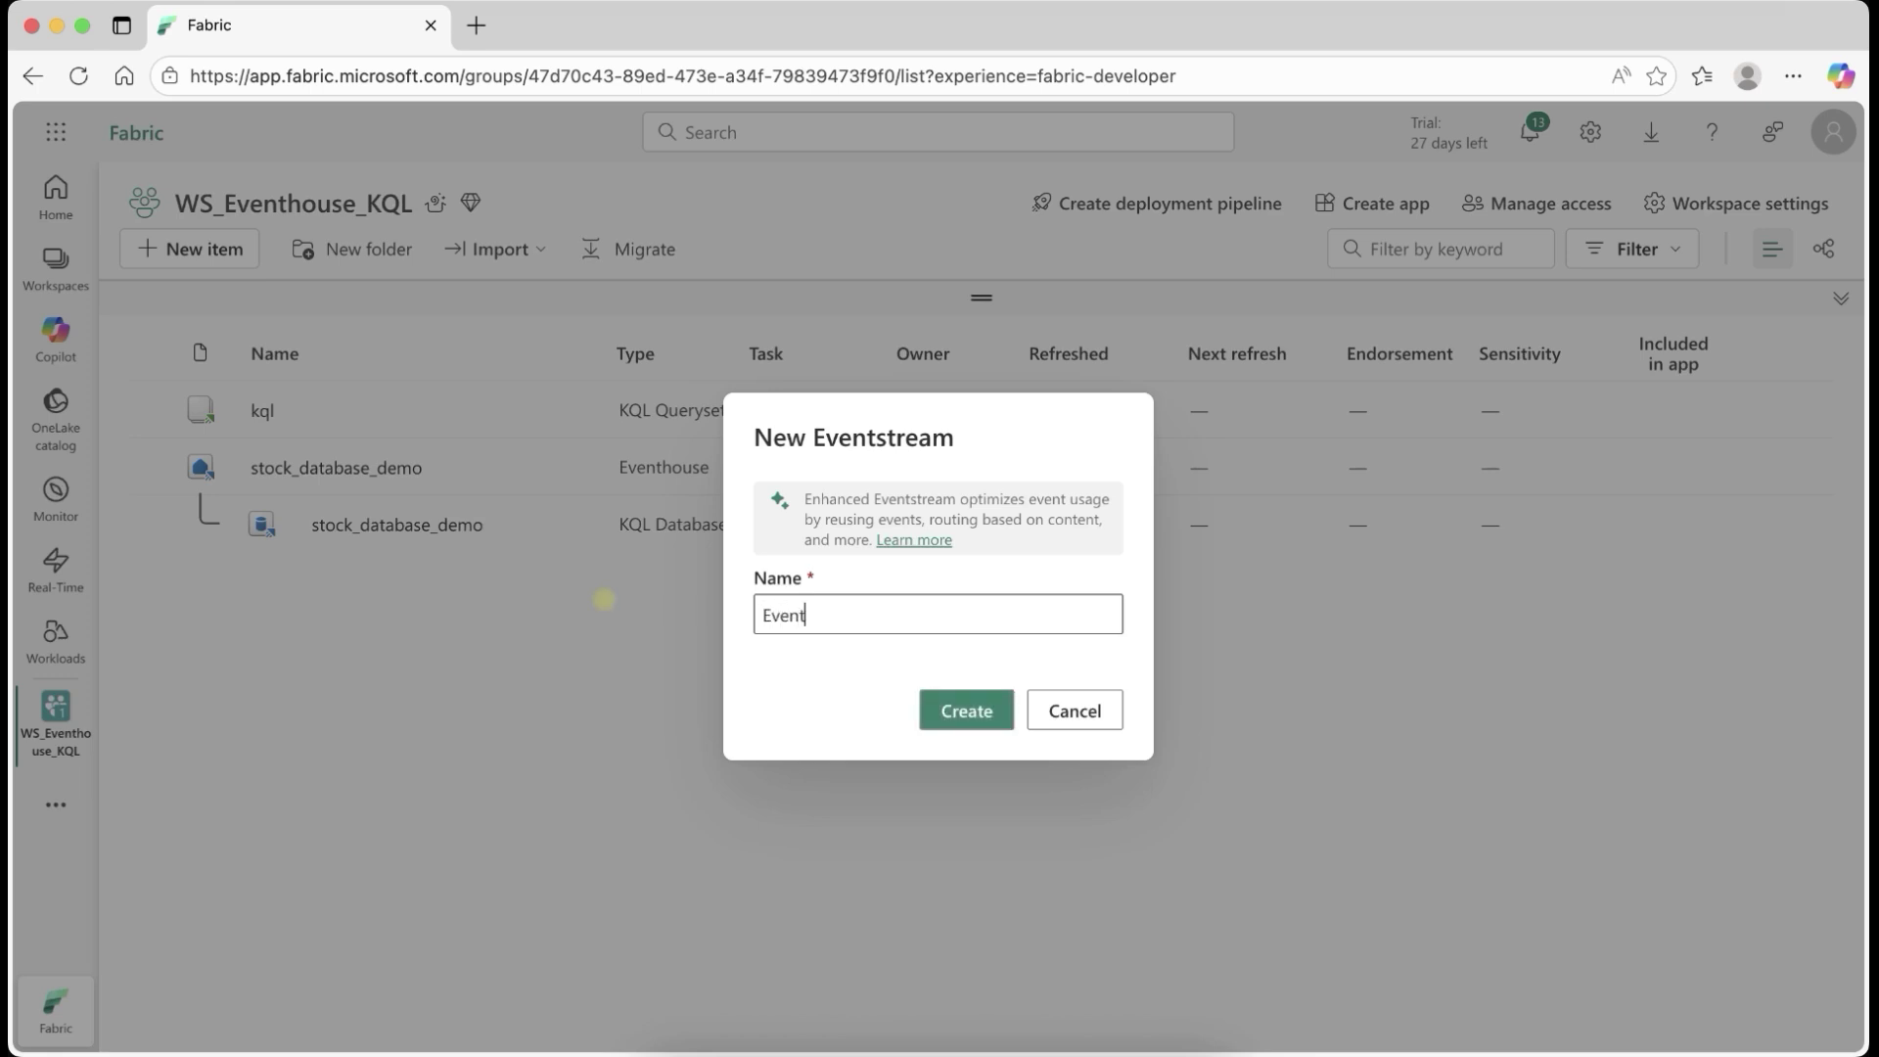
{"action": "type", "text": "StreamDemo"}
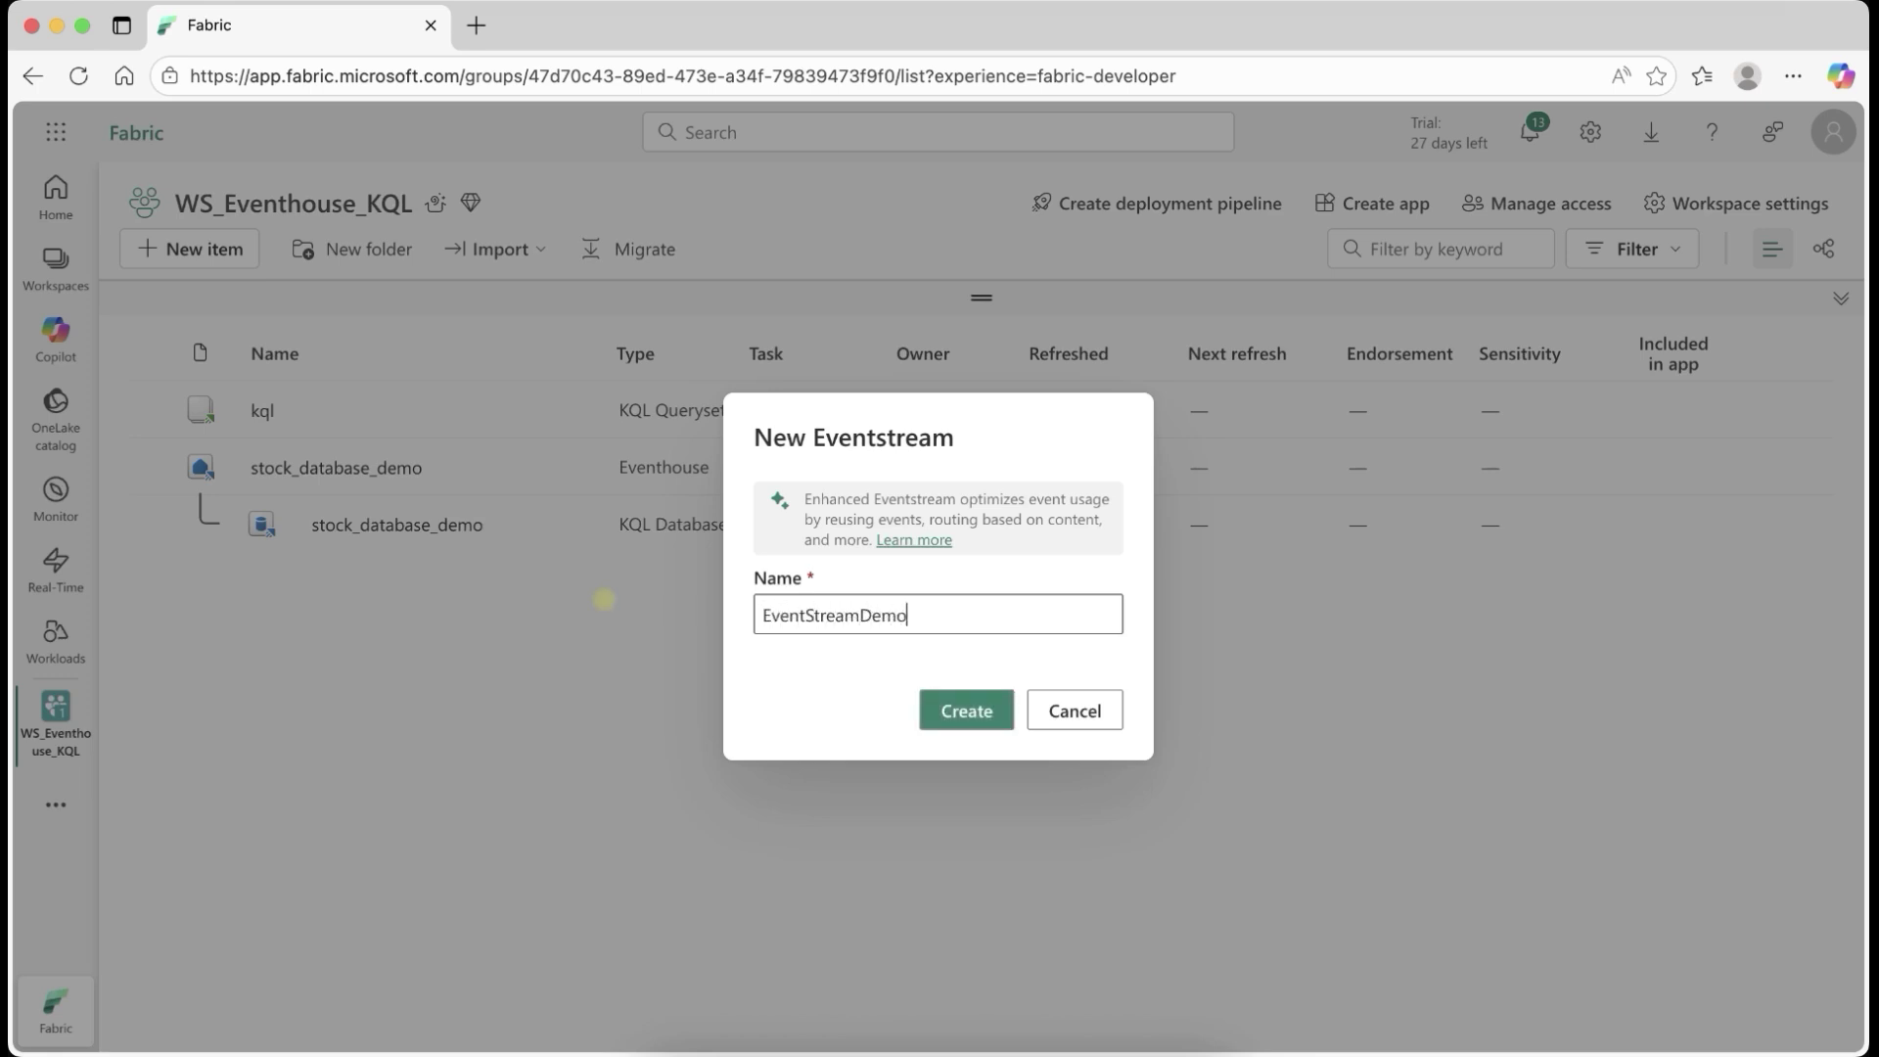
{"action": "left_click", "coordinate": [969, 712]}
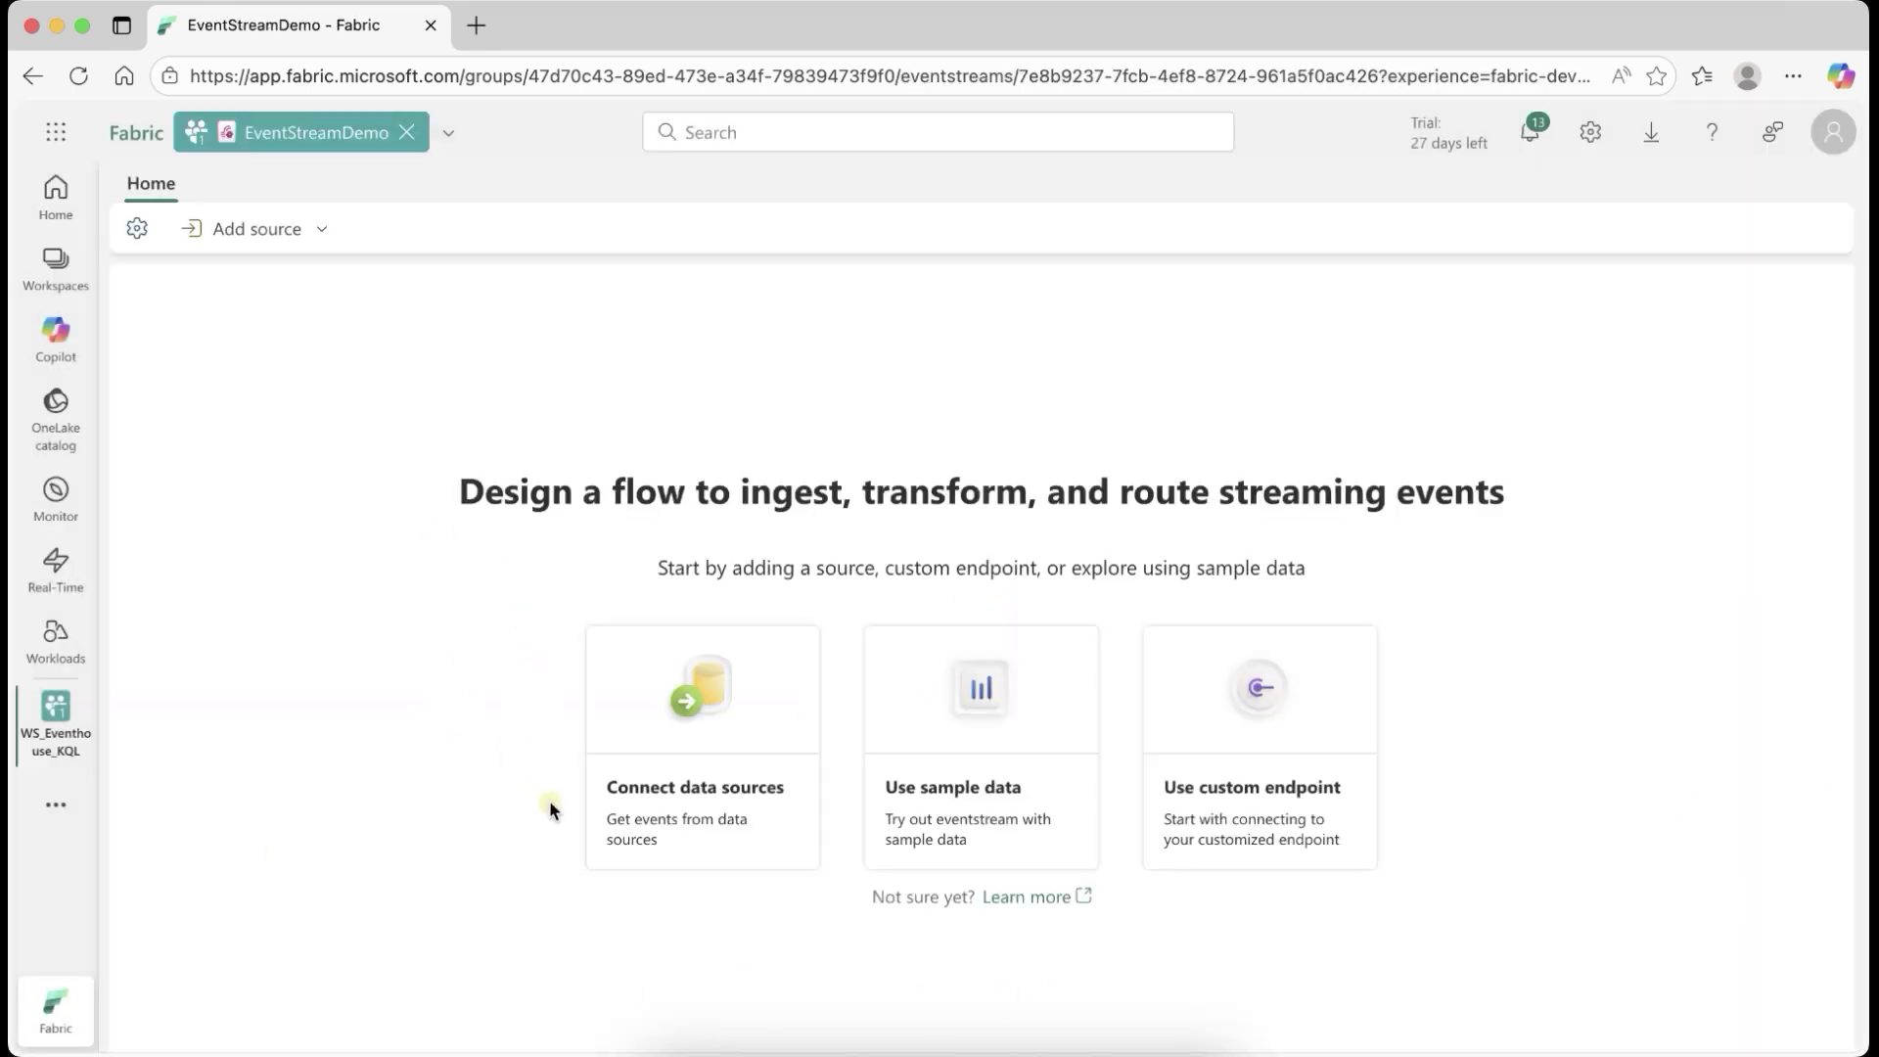
Look through the full list of data sources that can be connected to the eventstream, then close it.
{"action": "left_click", "coordinate": [667, 801]}
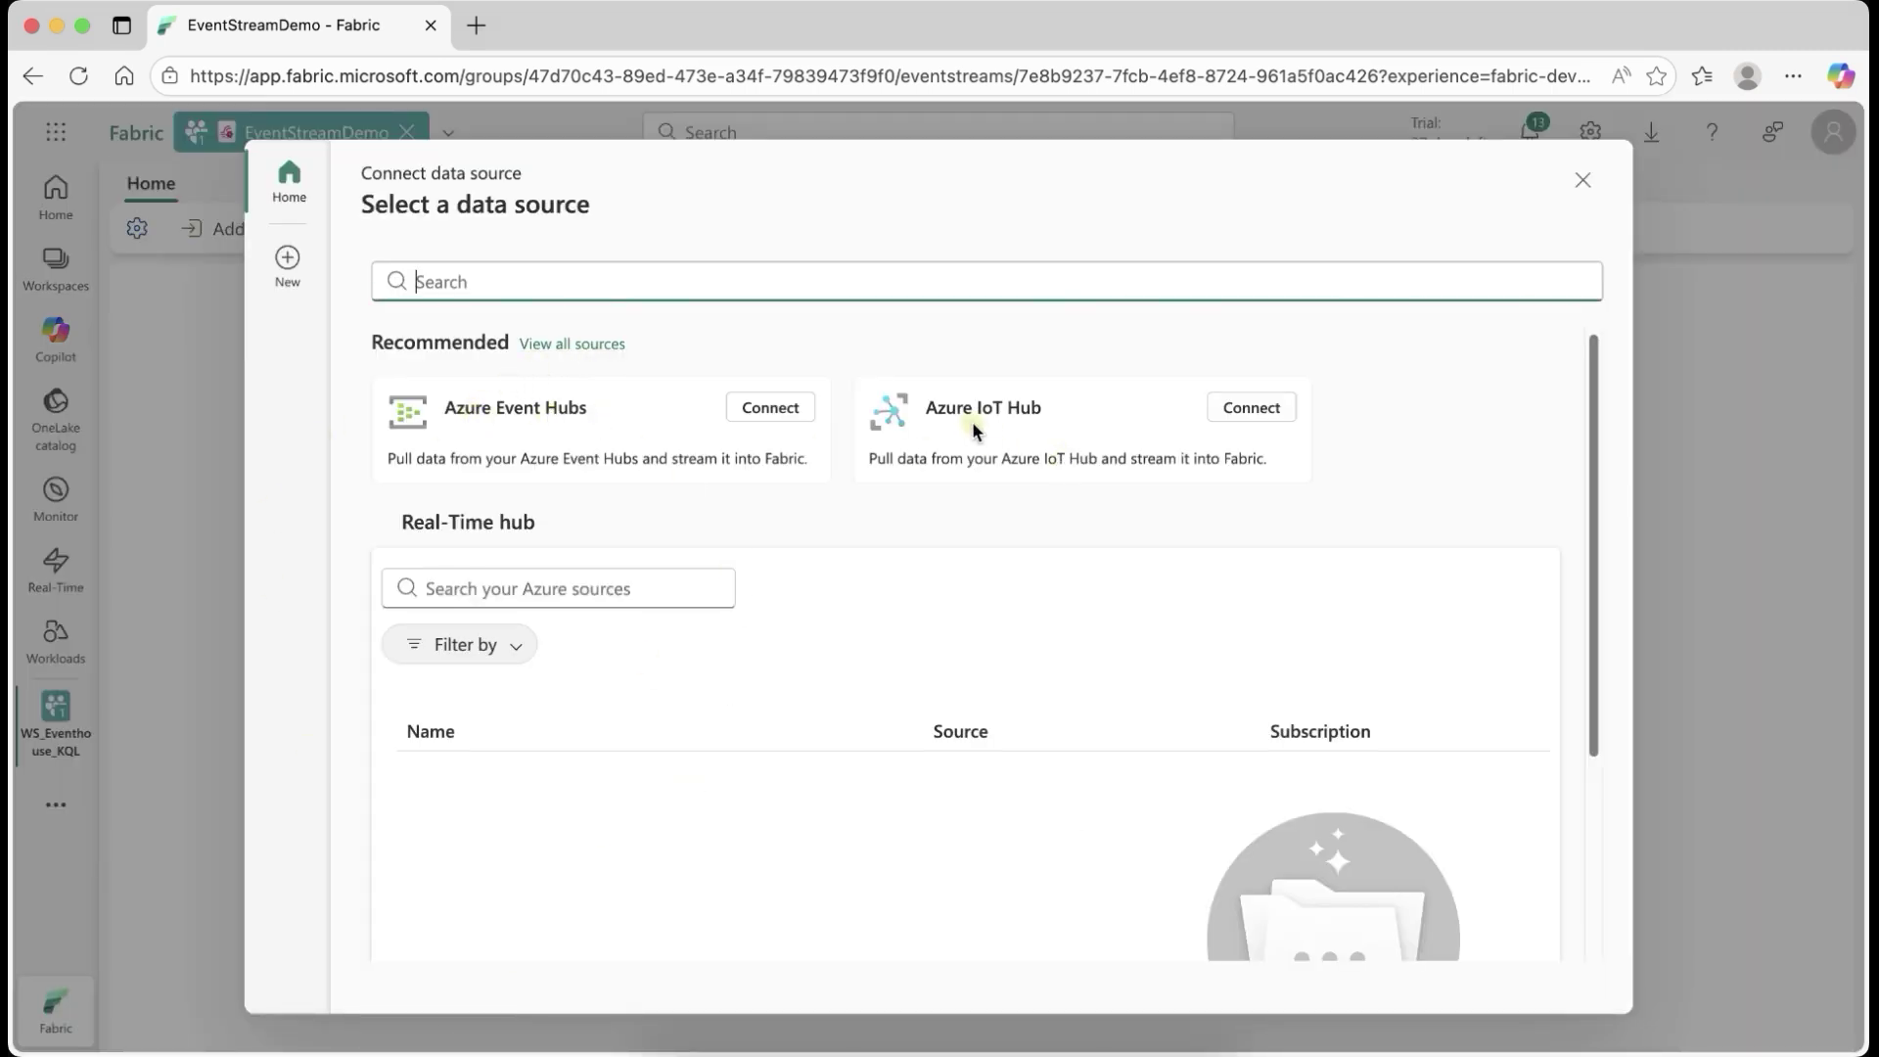
{"action": "left_click", "coordinate": [287, 270]}
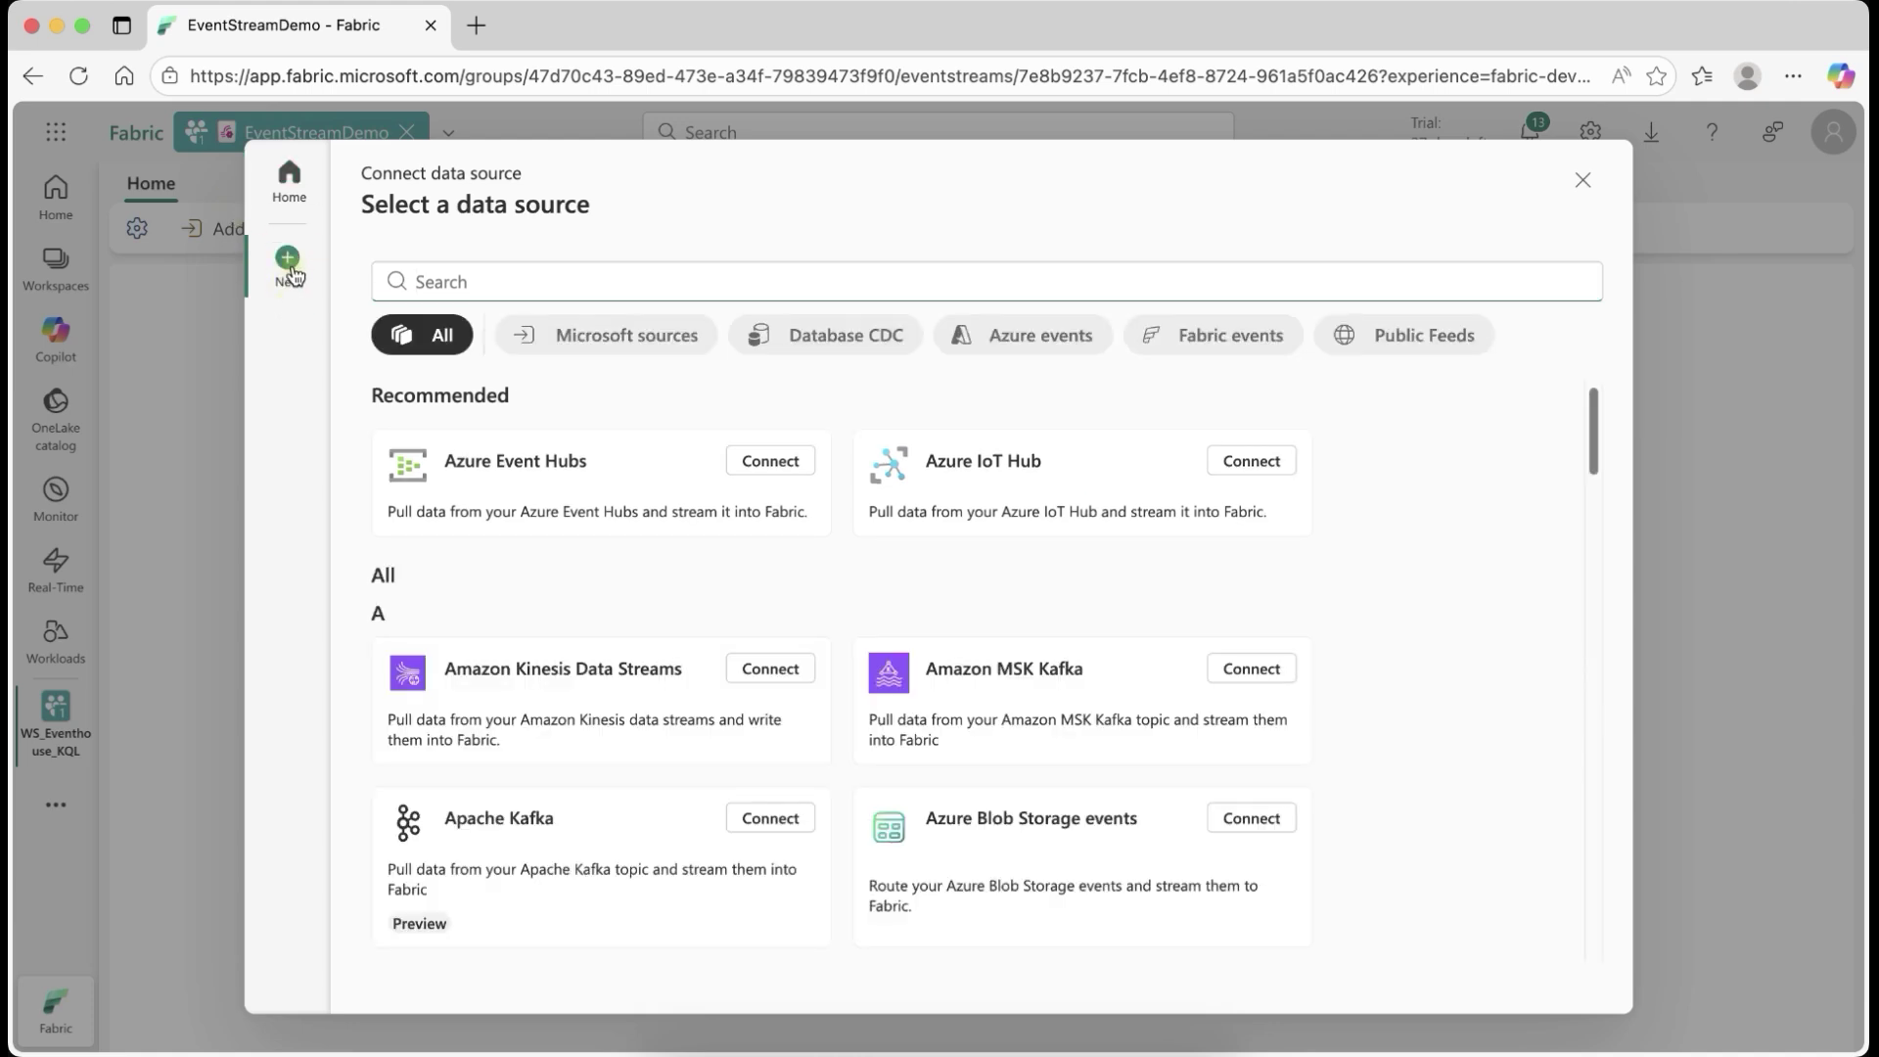
{"action": "scroll", "coordinate": [653, 671], "scroll_direction": "down", "scroll_amount": 2}
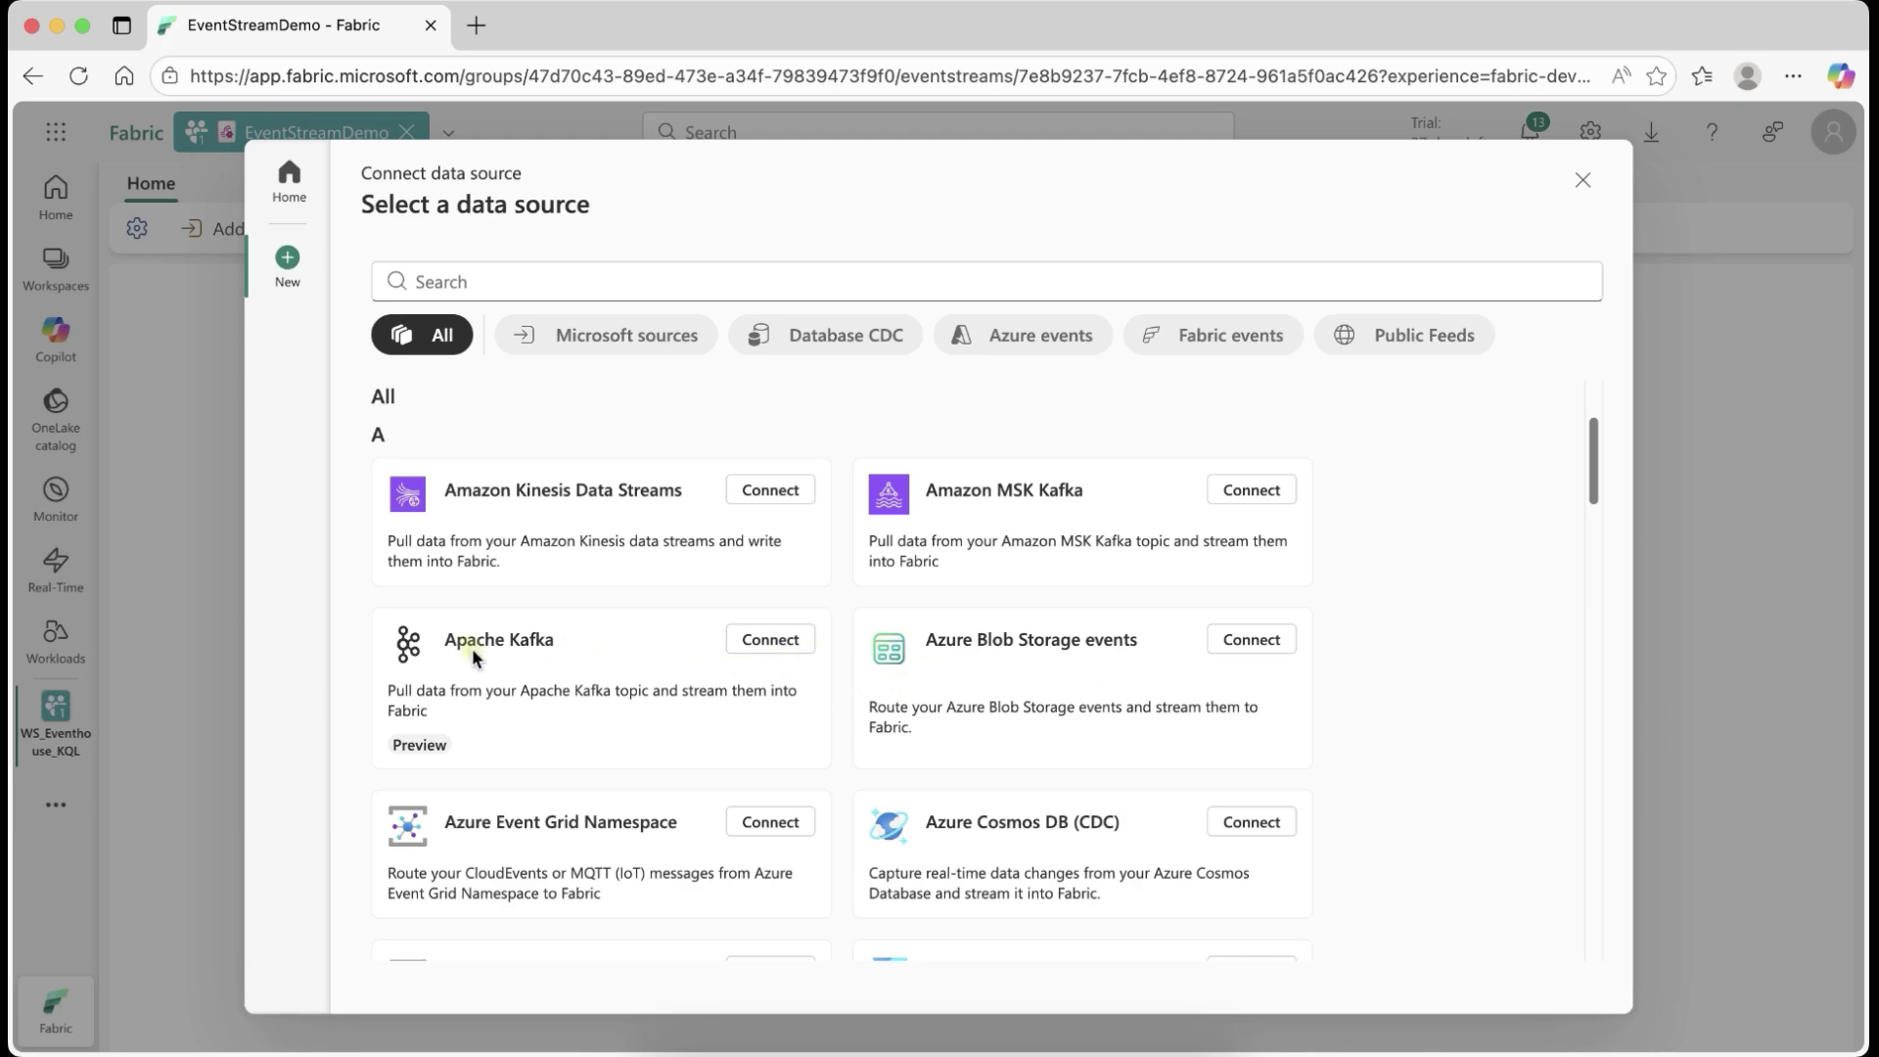
{"action": "scroll", "coordinate": [587, 813], "scroll_direction": "down", "scroll_amount": 5}
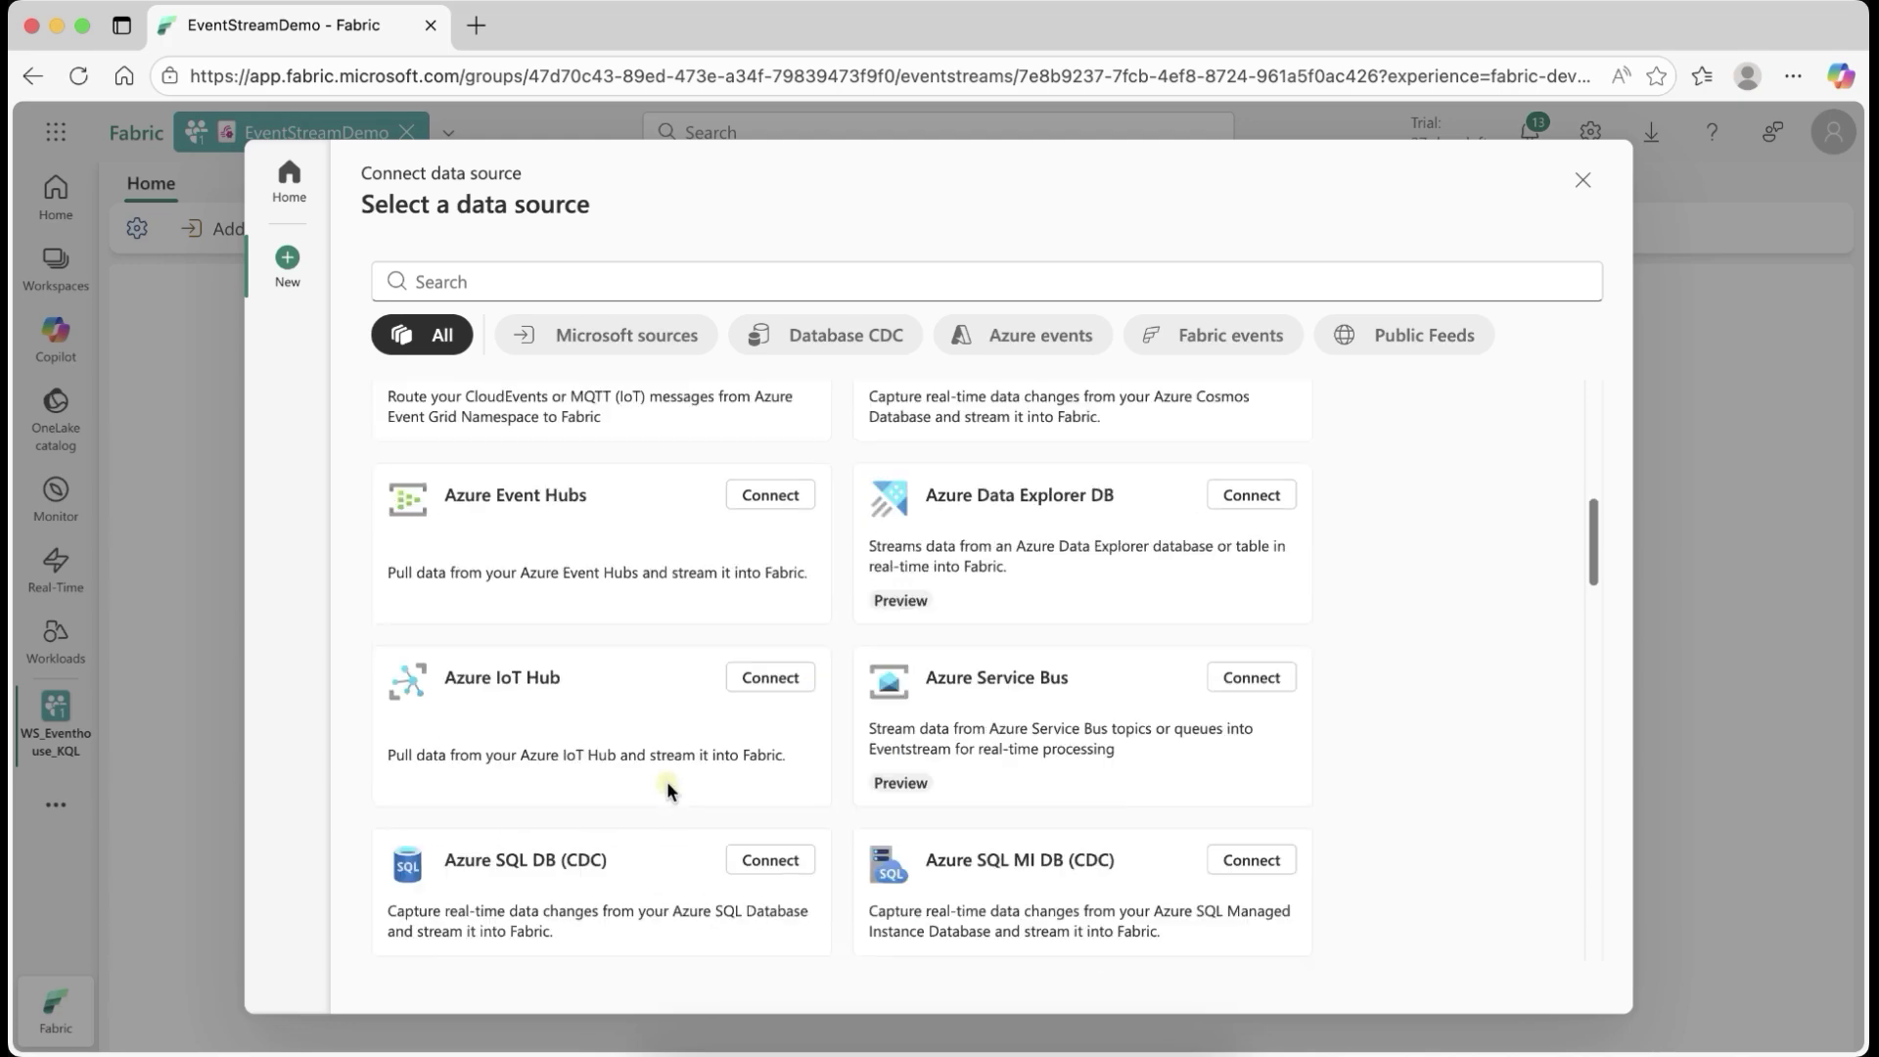
{"action": "scroll", "coordinate": [714, 768], "scroll_direction": "down", "scroll_amount": 3}
{"action": "scroll", "coordinate": [780, 772], "scroll_direction": "down", "scroll_amount": 5}
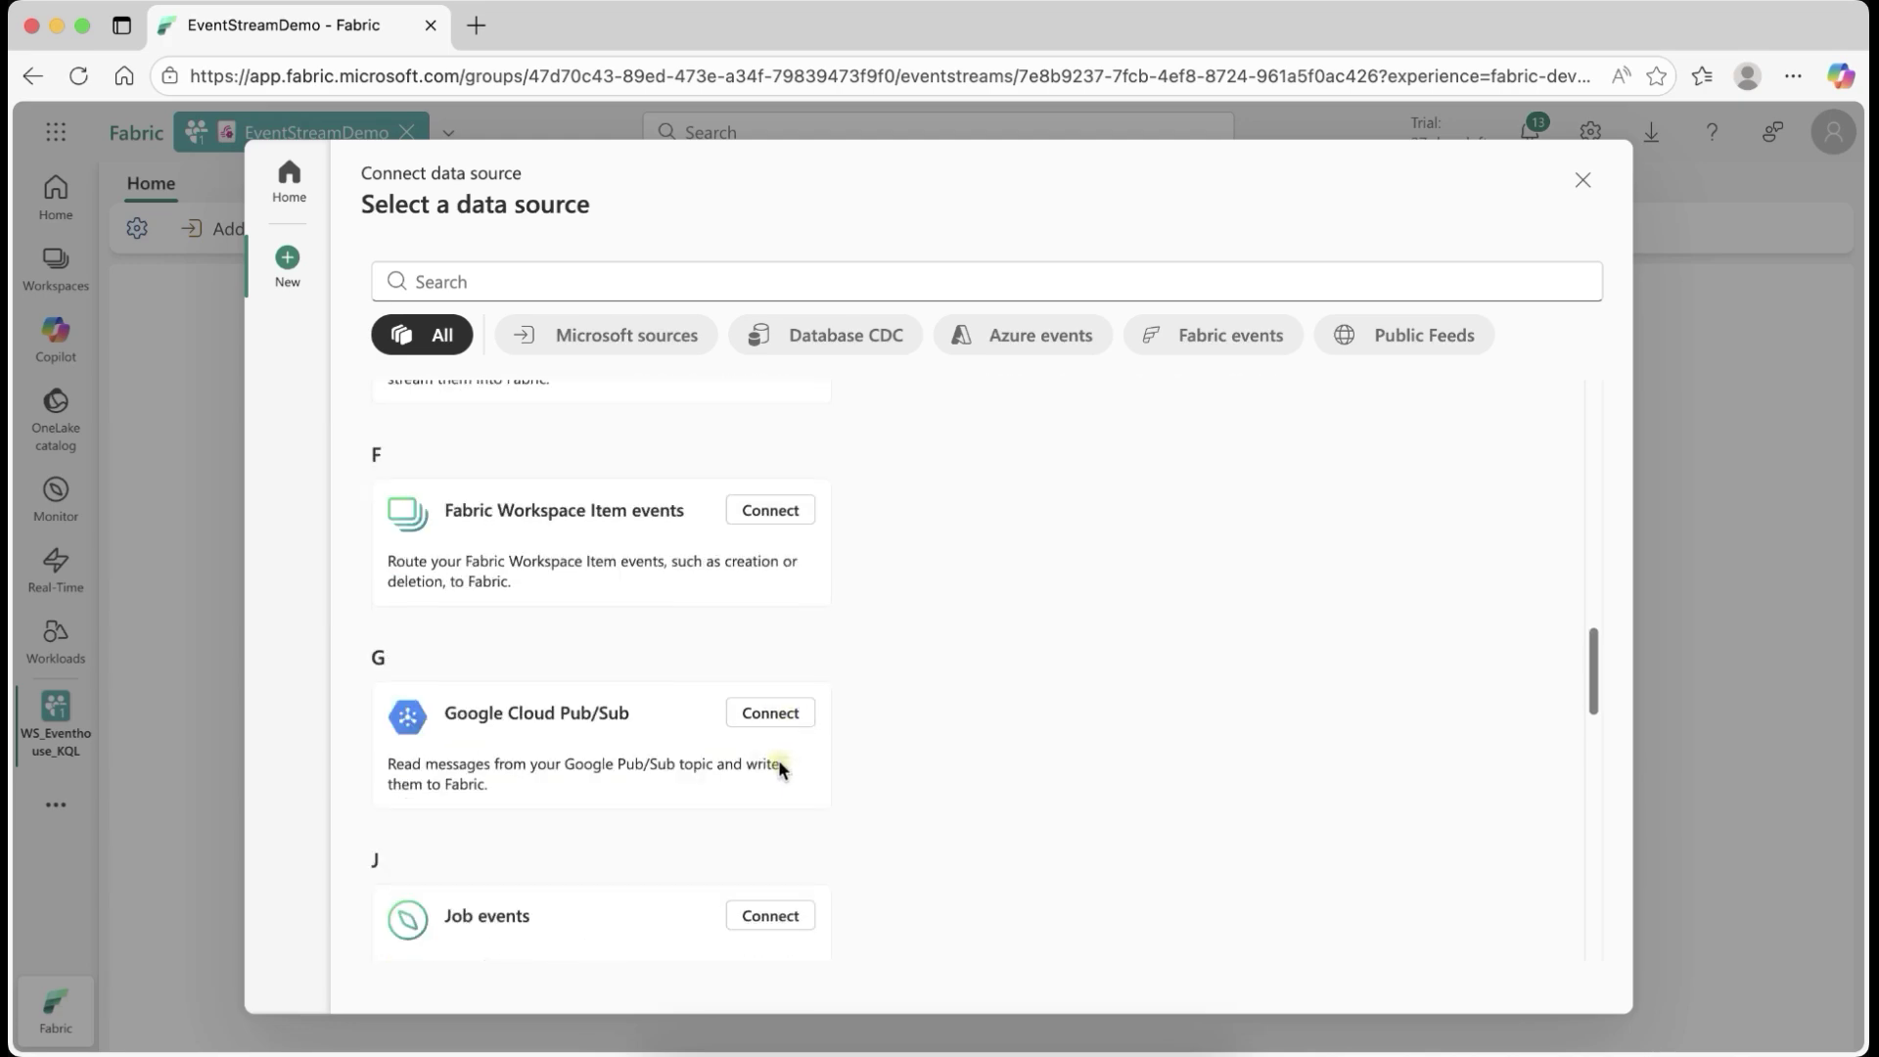
{"action": "scroll", "coordinate": [685, 754], "scroll_direction": "down", "scroll_amount": 5}
{"action": "scroll", "coordinate": [650, 753], "scroll_direction": "up", "scroll_amount": 3}
{"action": "scroll", "coordinate": [646, 751], "scroll_direction": "down", "scroll_amount": 4}
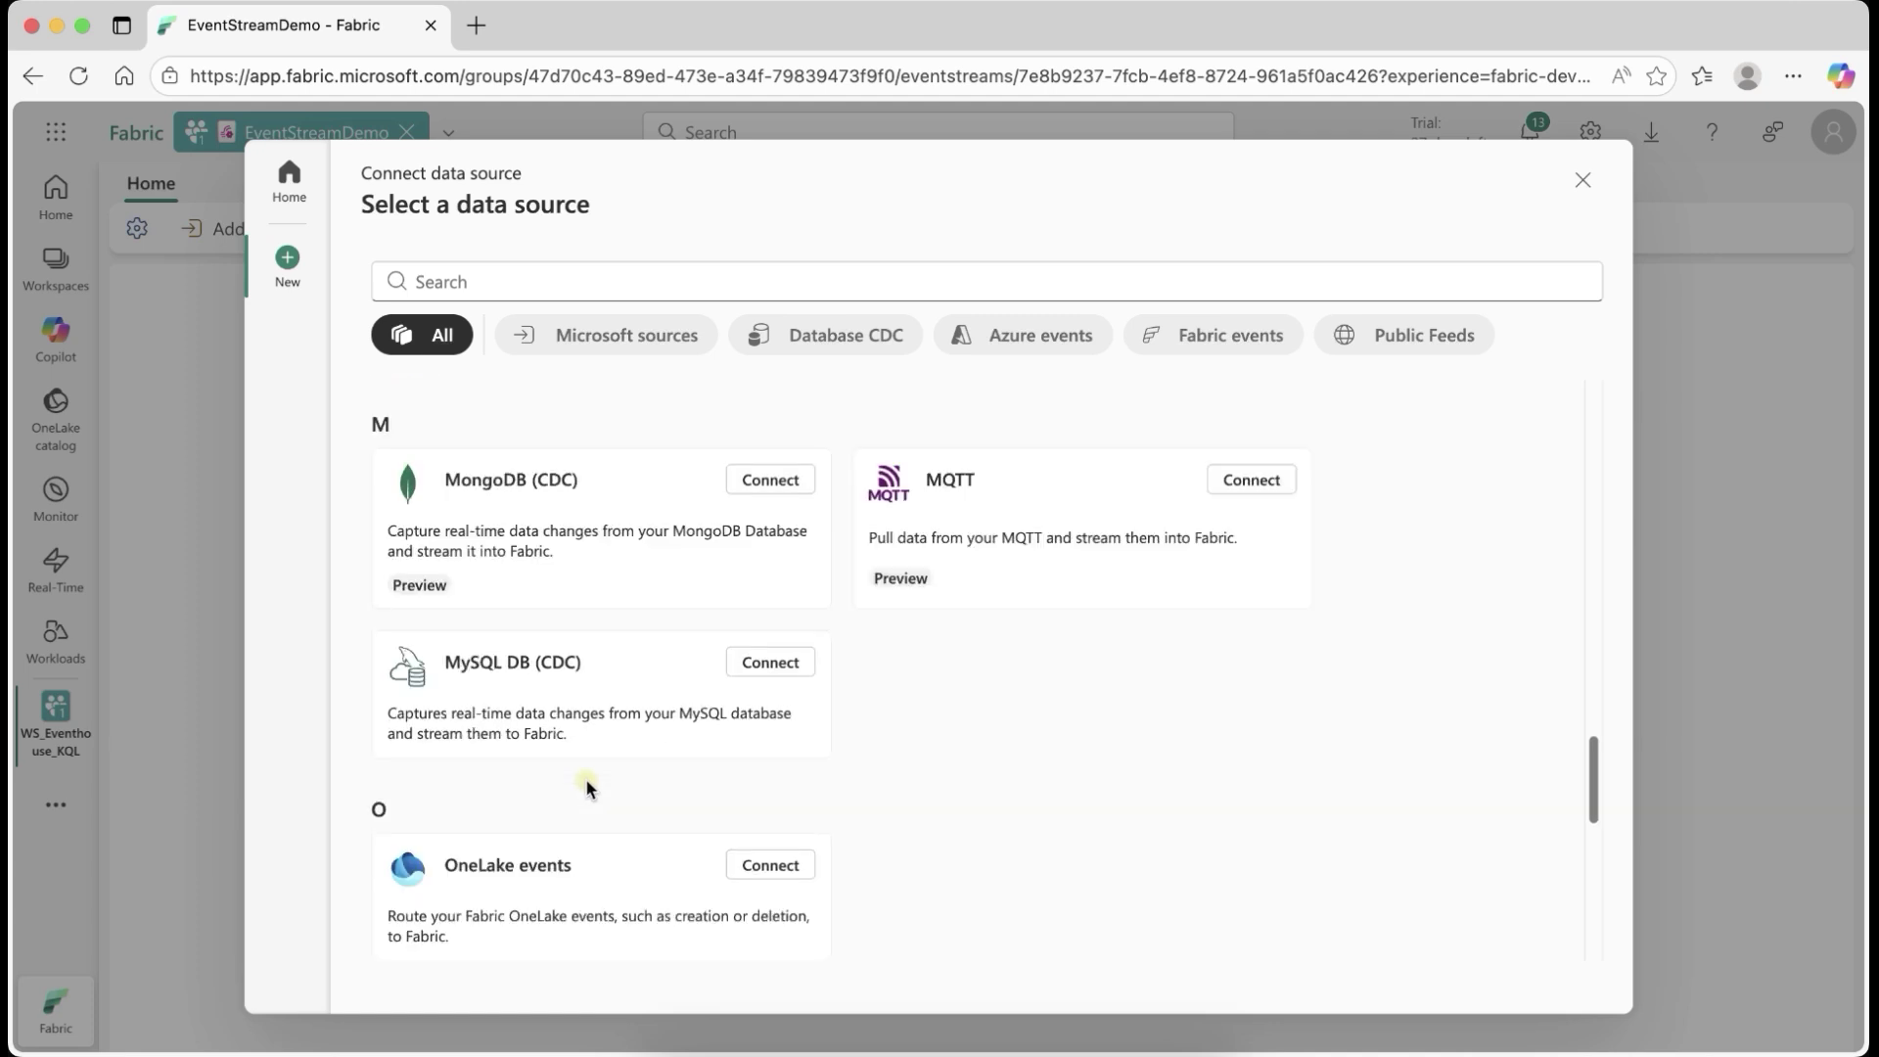
{"action": "scroll", "coordinate": [585, 778], "scroll_direction": "down", "scroll_amount": 3}
{"action": "scroll", "coordinate": [583, 777], "scroll_direction": "down", "scroll_amount": 1}
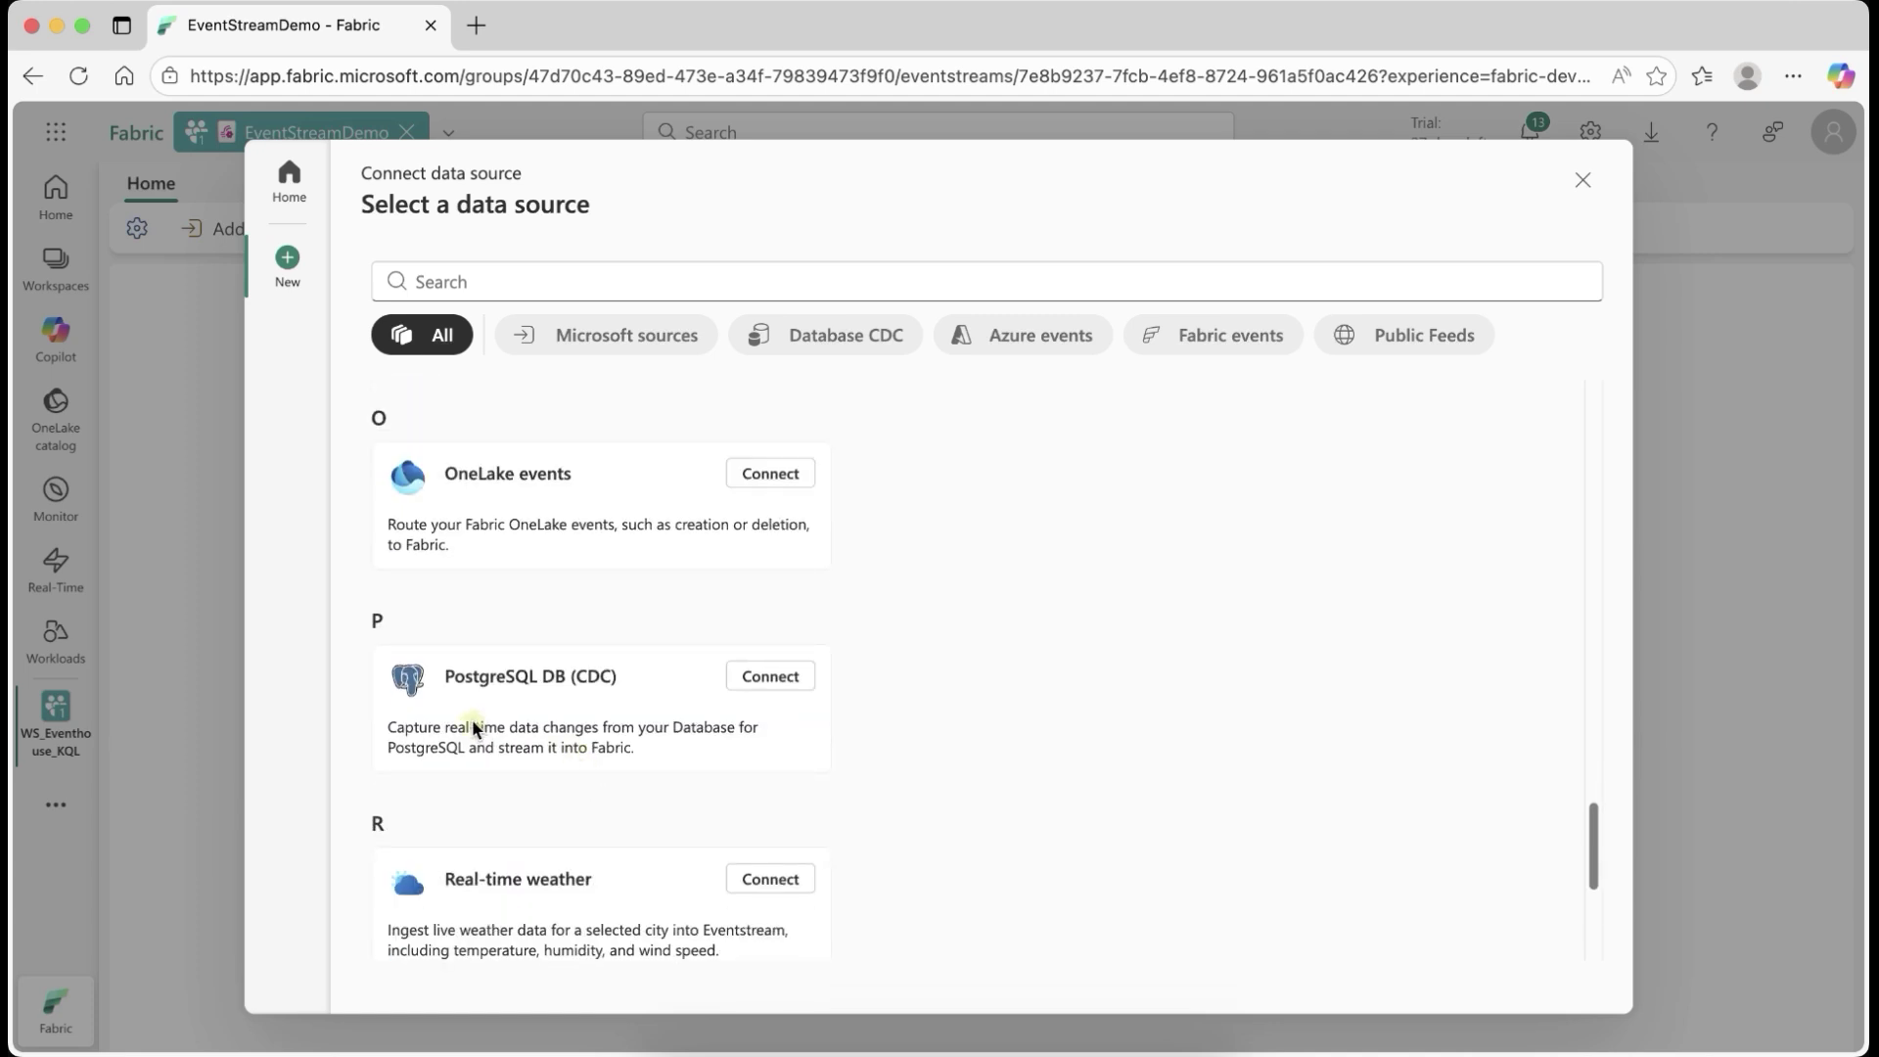
{"action": "scroll", "coordinate": [562, 760], "scroll_direction": "down", "scroll_amount": 2}
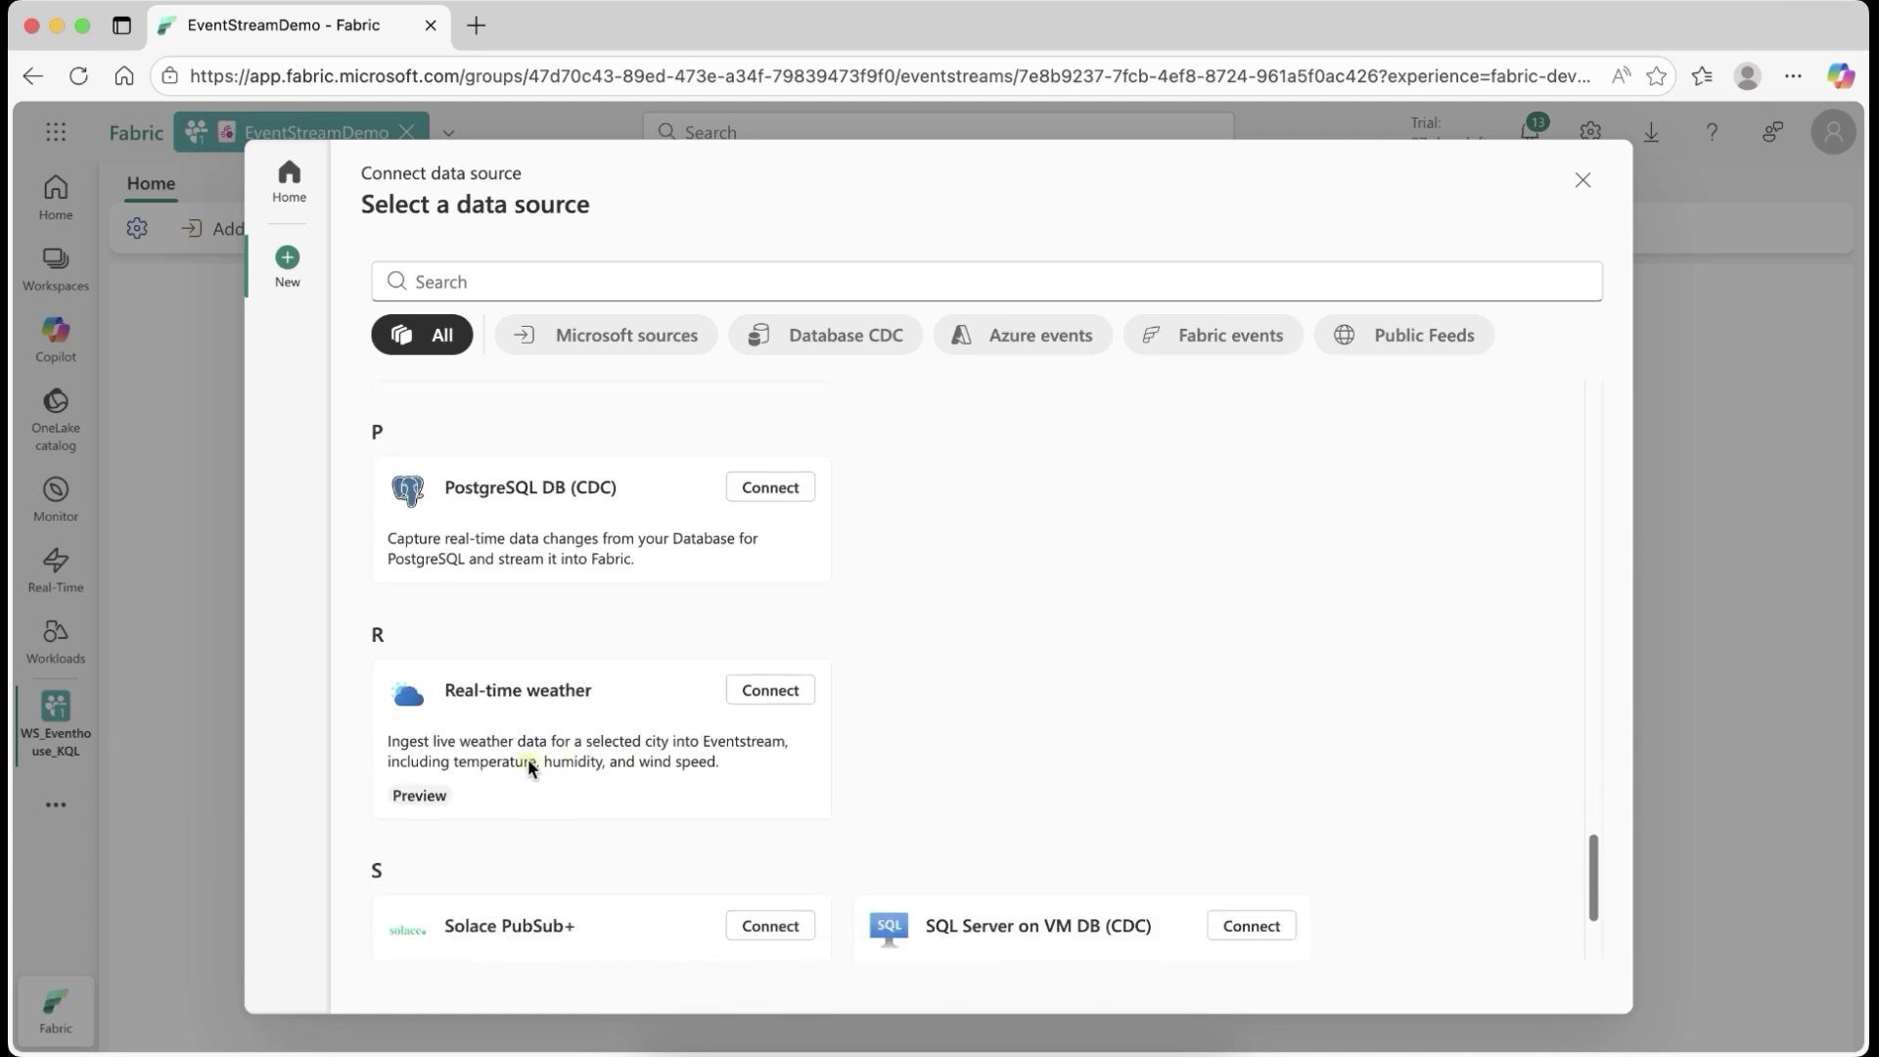
{"action": "scroll", "coordinate": [959, 783], "scroll_direction": "down", "scroll_amount": 2}
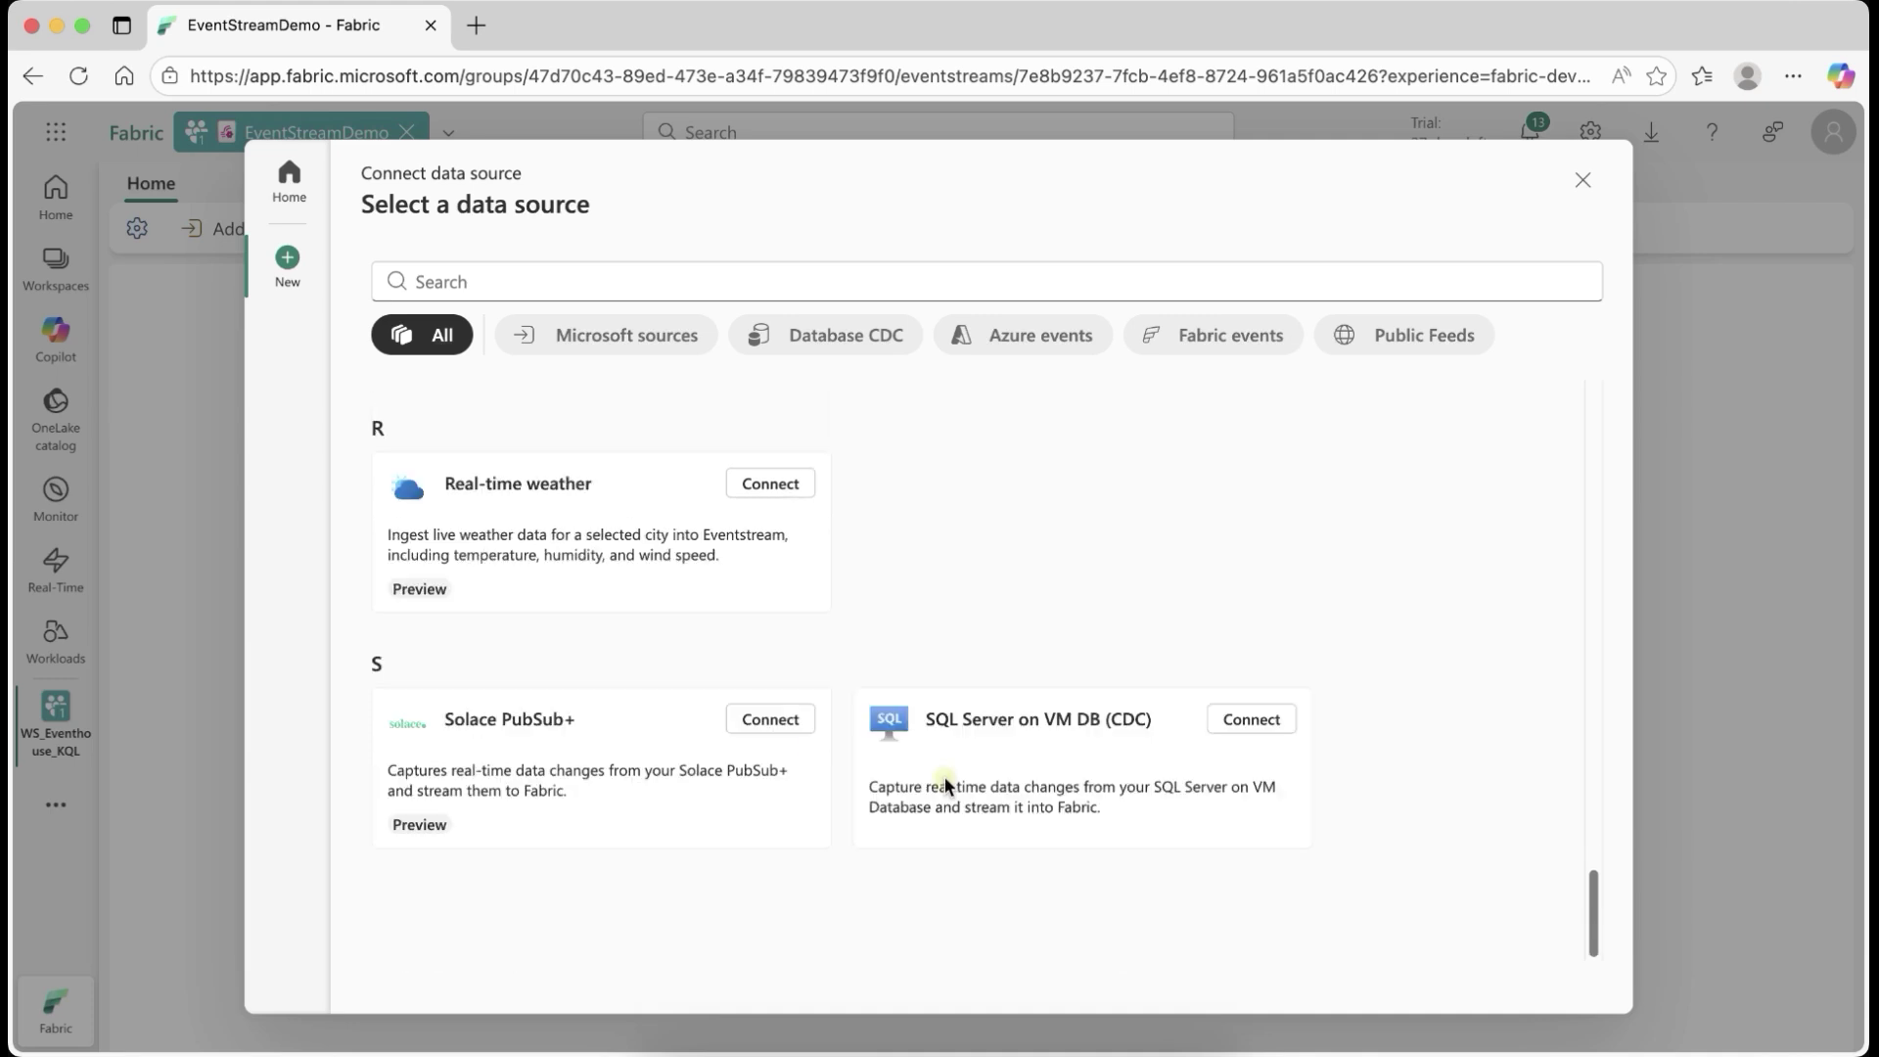
{"action": "left_click", "coordinate": [1579, 183]}
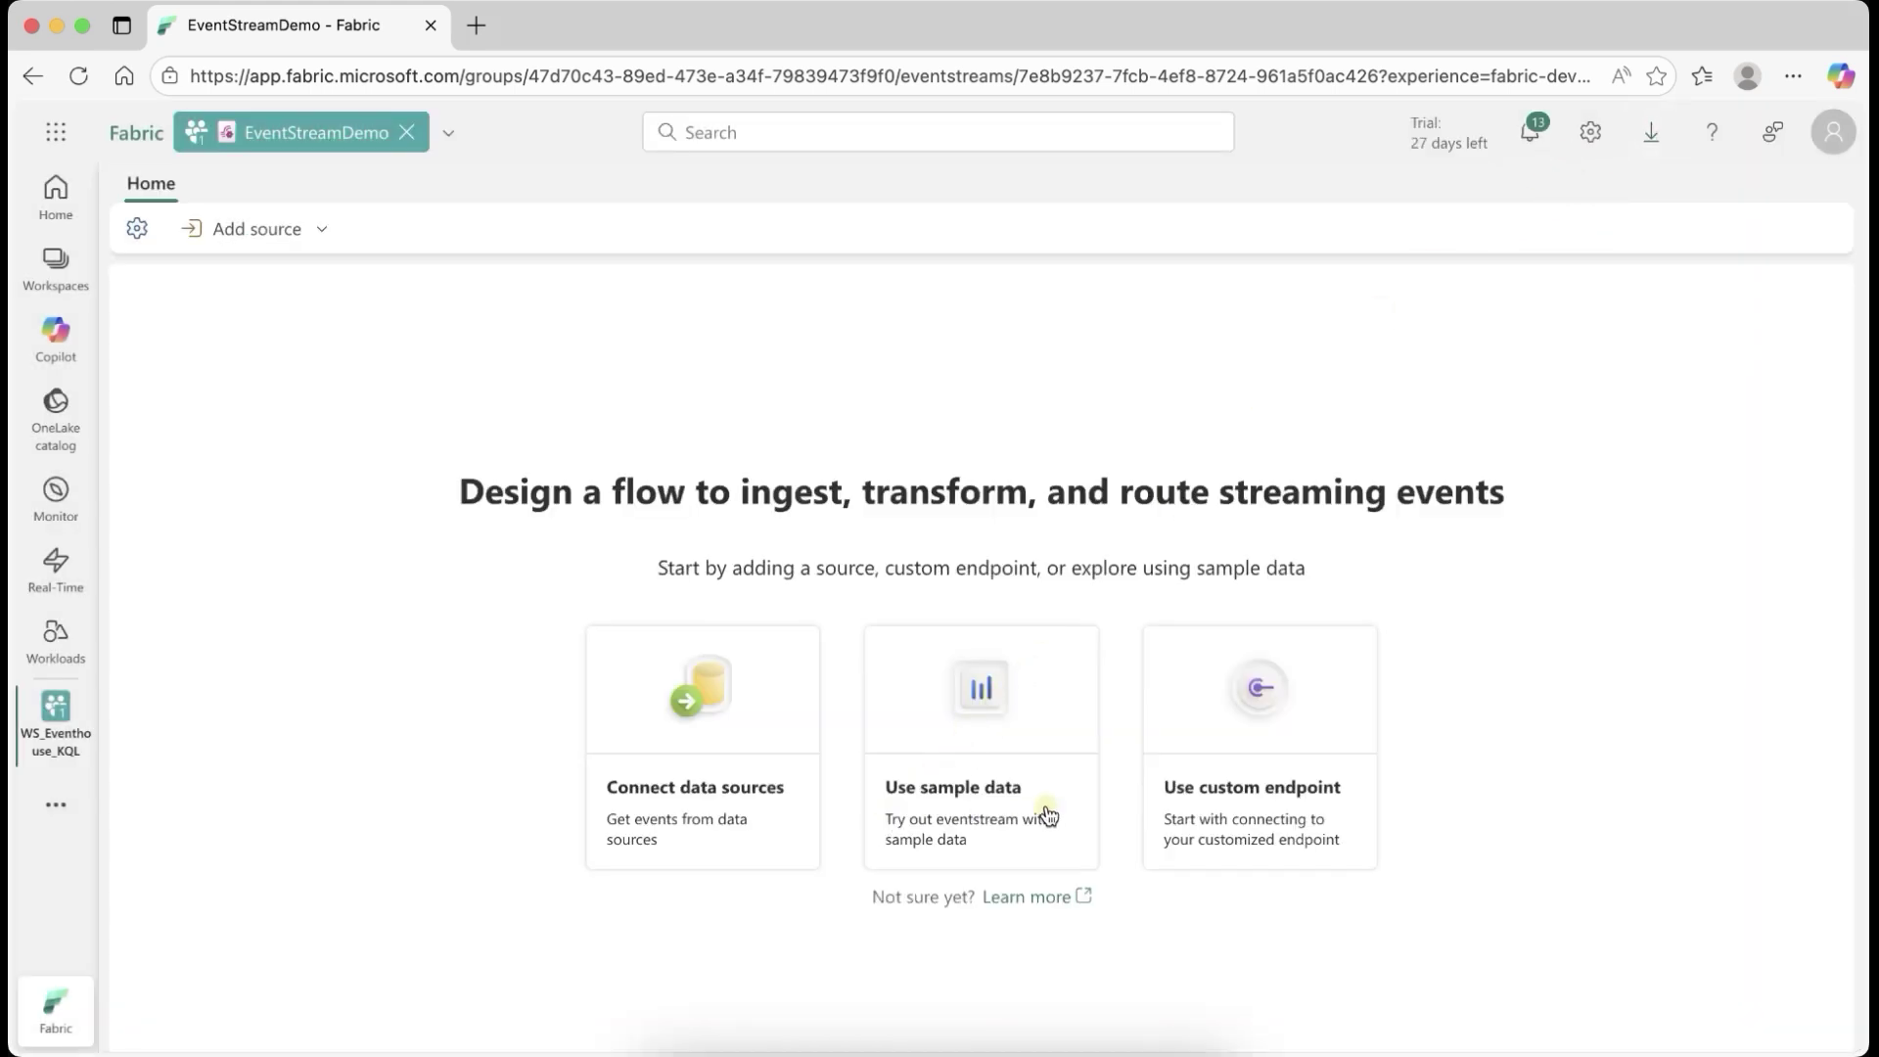
Add the Stock Market (high data-rate) sample data as the source of the eventstream.
{"action": "left_click", "coordinate": [977, 825]}
{"action": "left_click", "coordinate": [460, 597]}
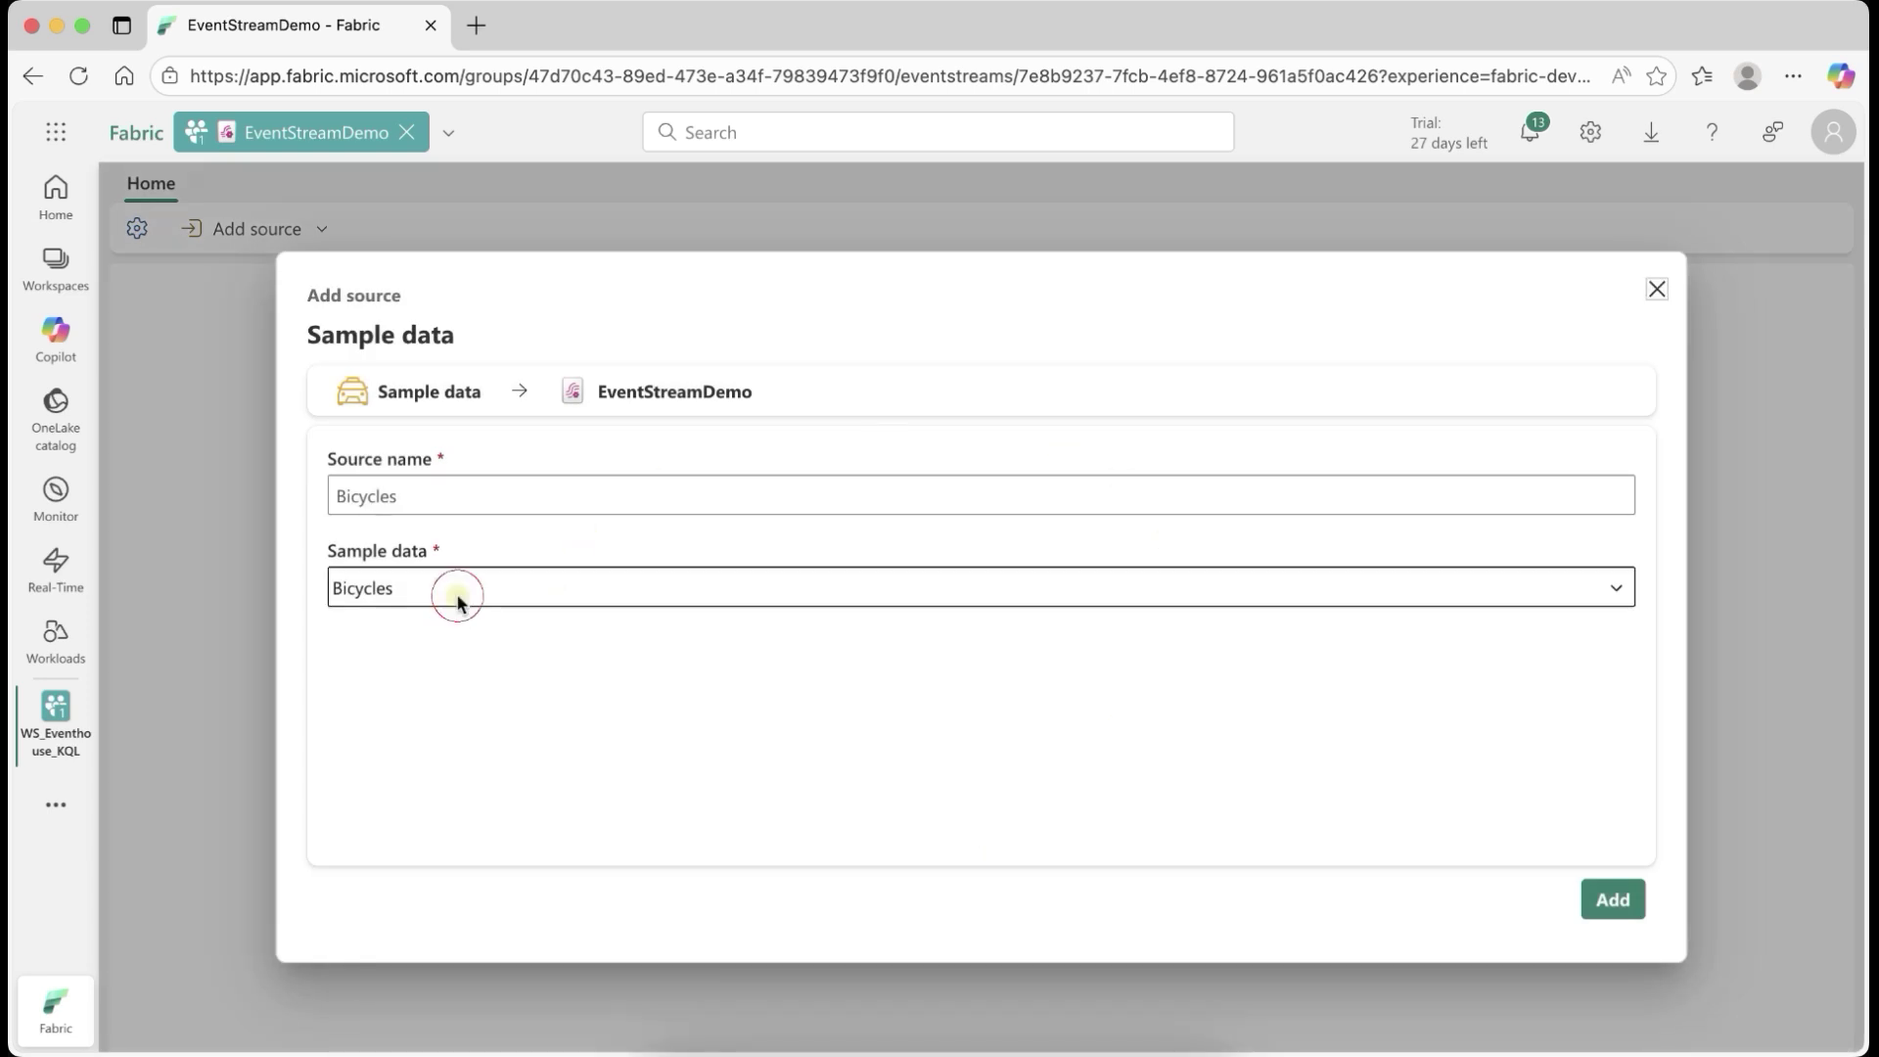
{"action": "left_click", "coordinate": [415, 724]}
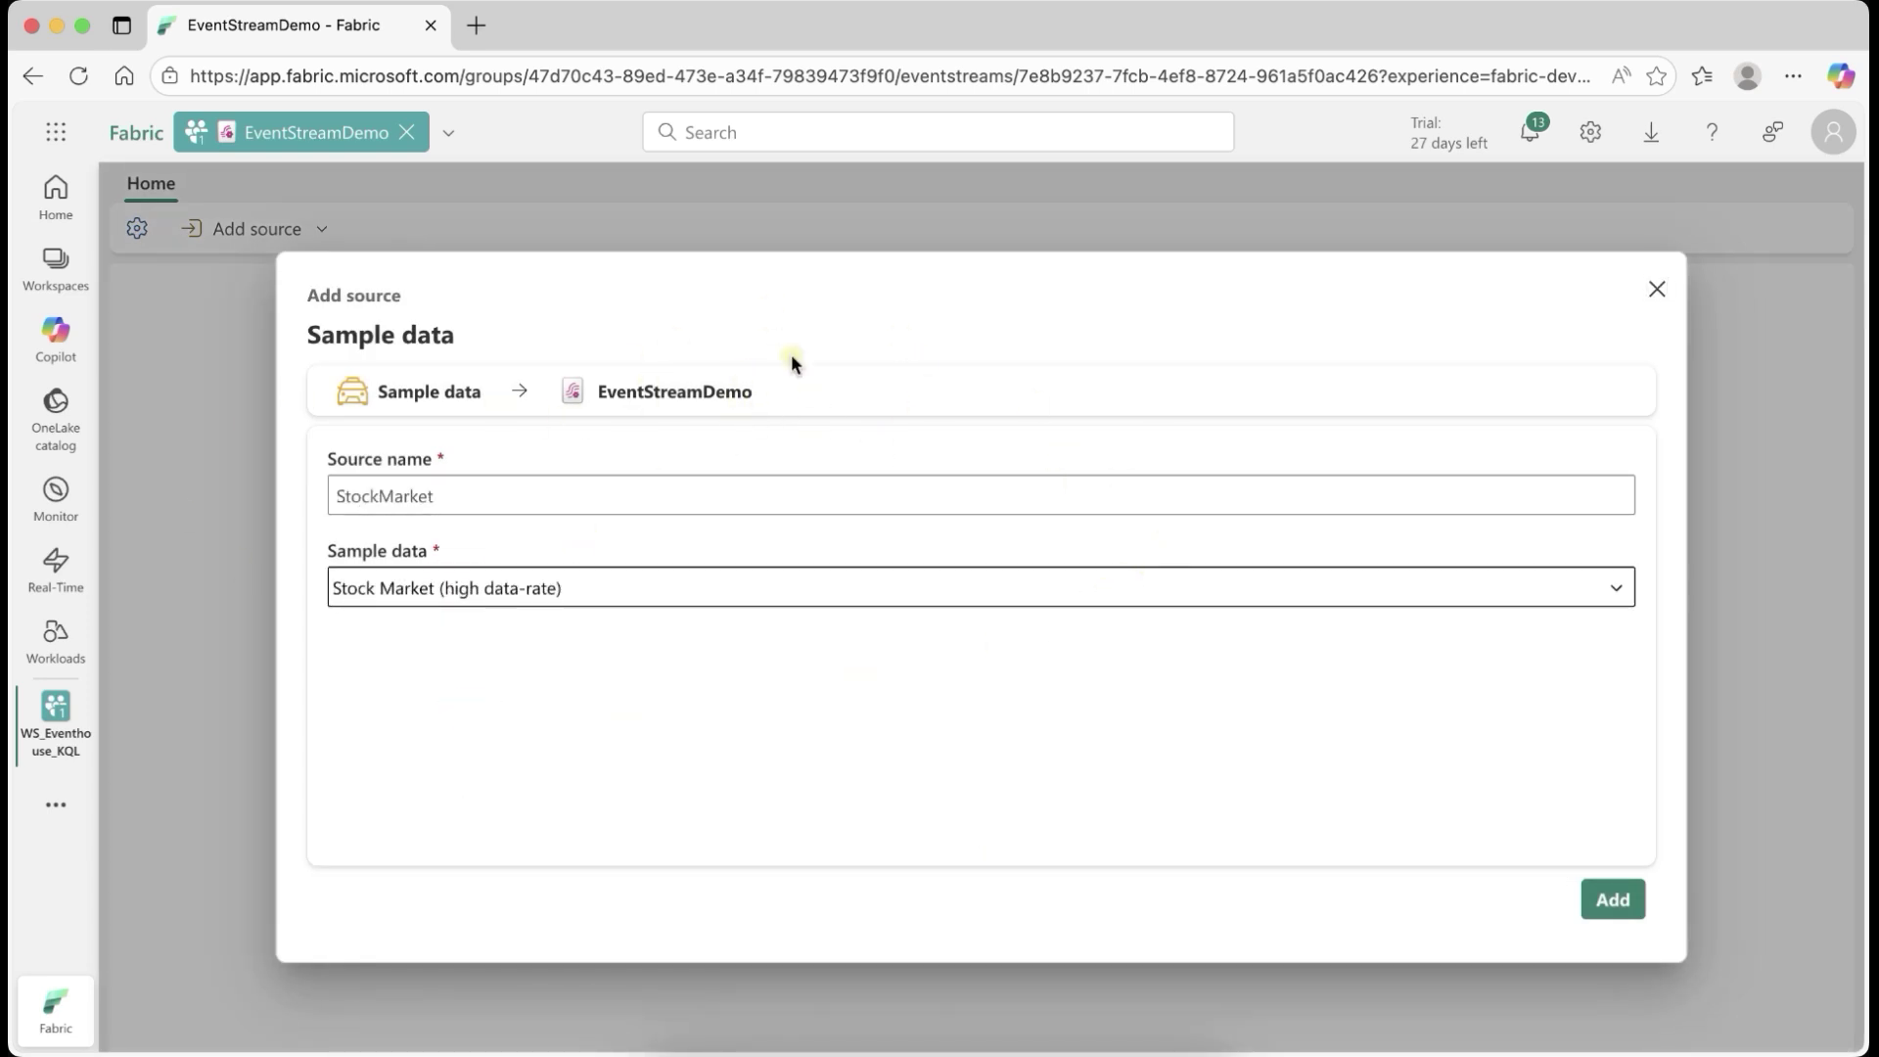
{"action": "left_click", "coordinate": [1616, 896]}
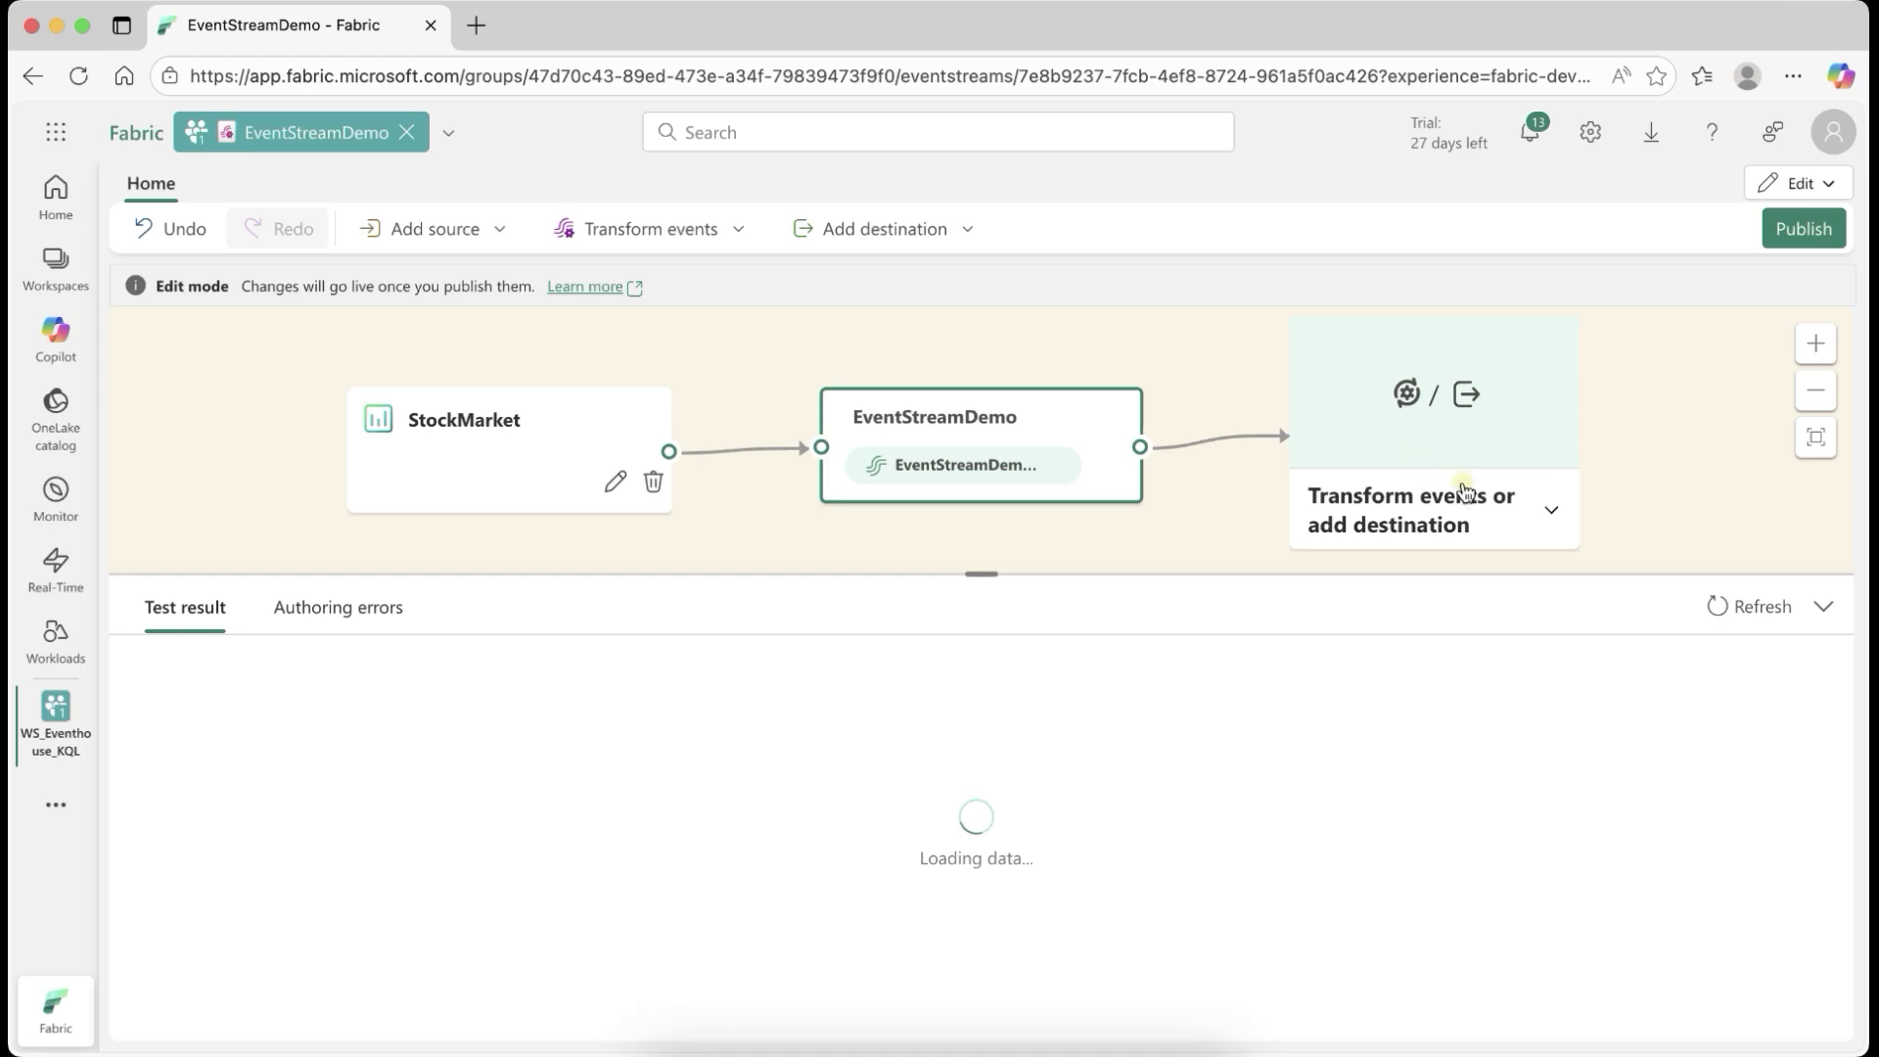
Add an Eventhouse destination after the EventStreamDemo node.
{"action": "left_click", "coordinate": [1414, 452]}
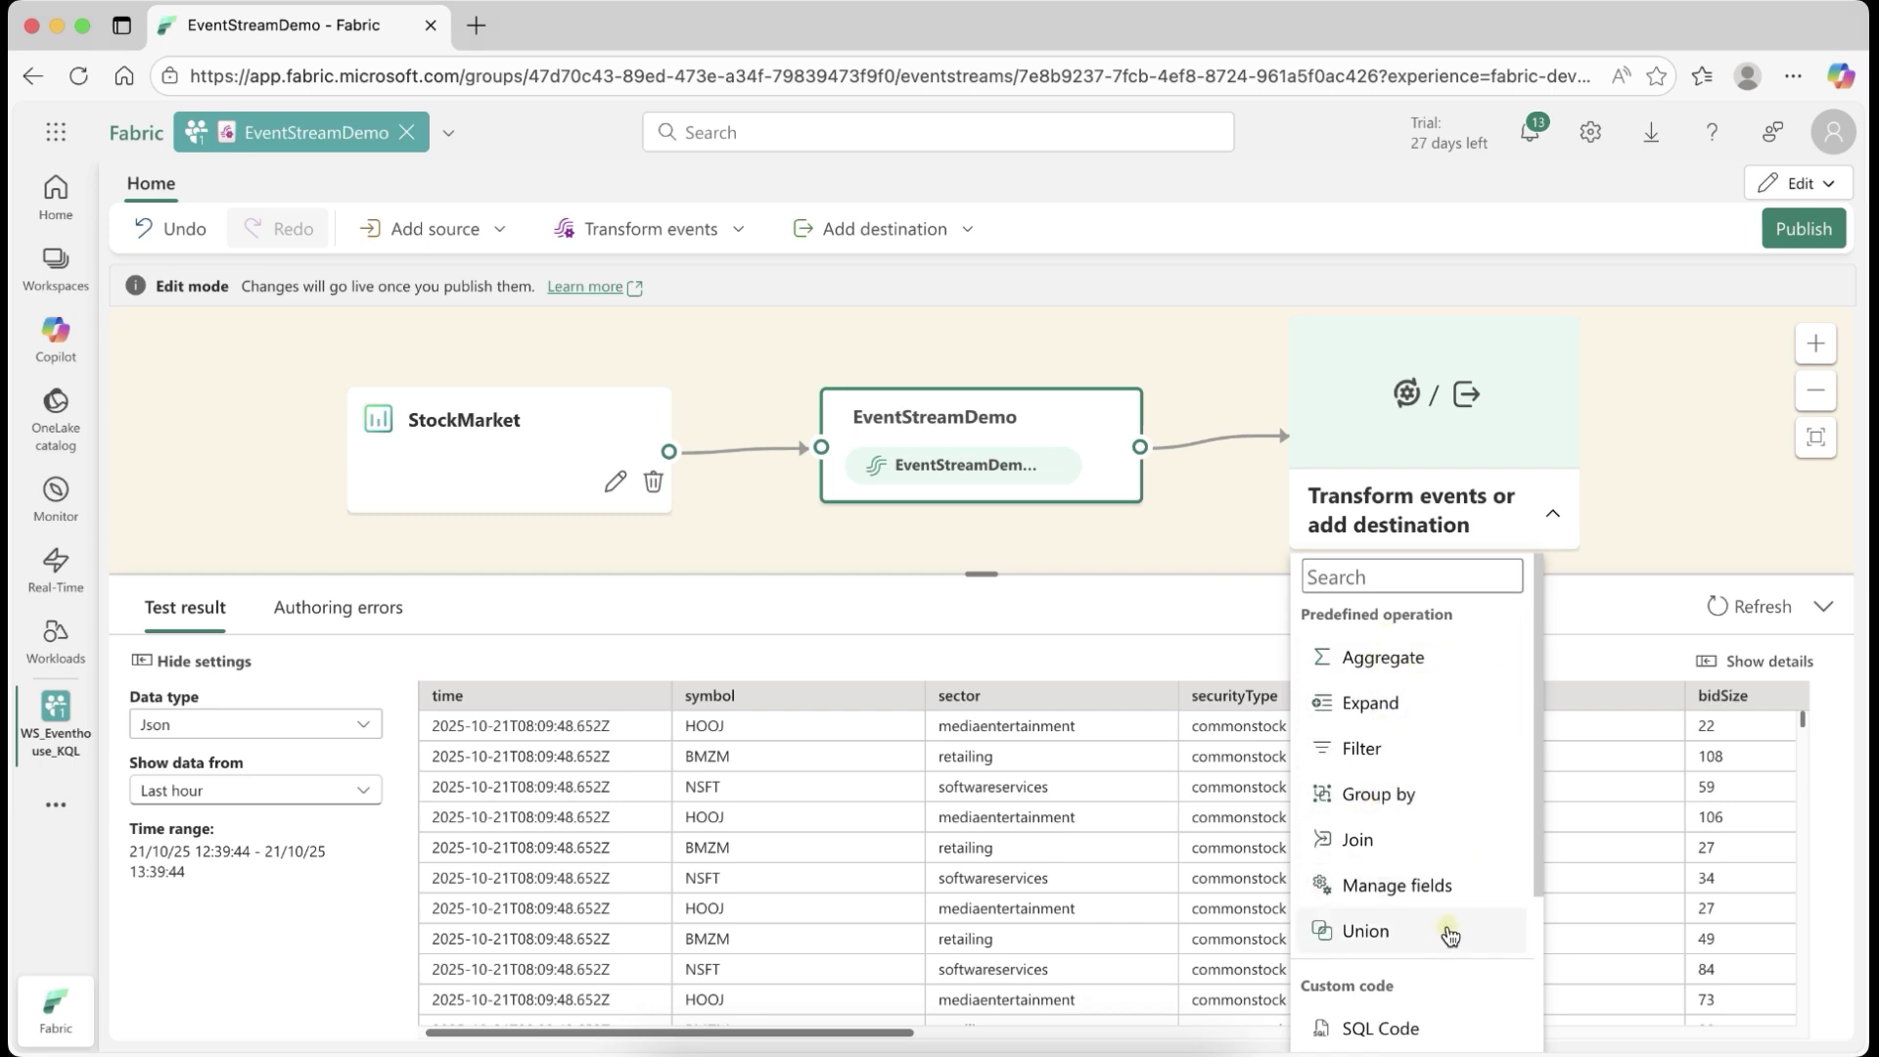
{"action": "scroll", "coordinate": [1463, 880], "scroll_direction": "down", "scroll_amount": 3}
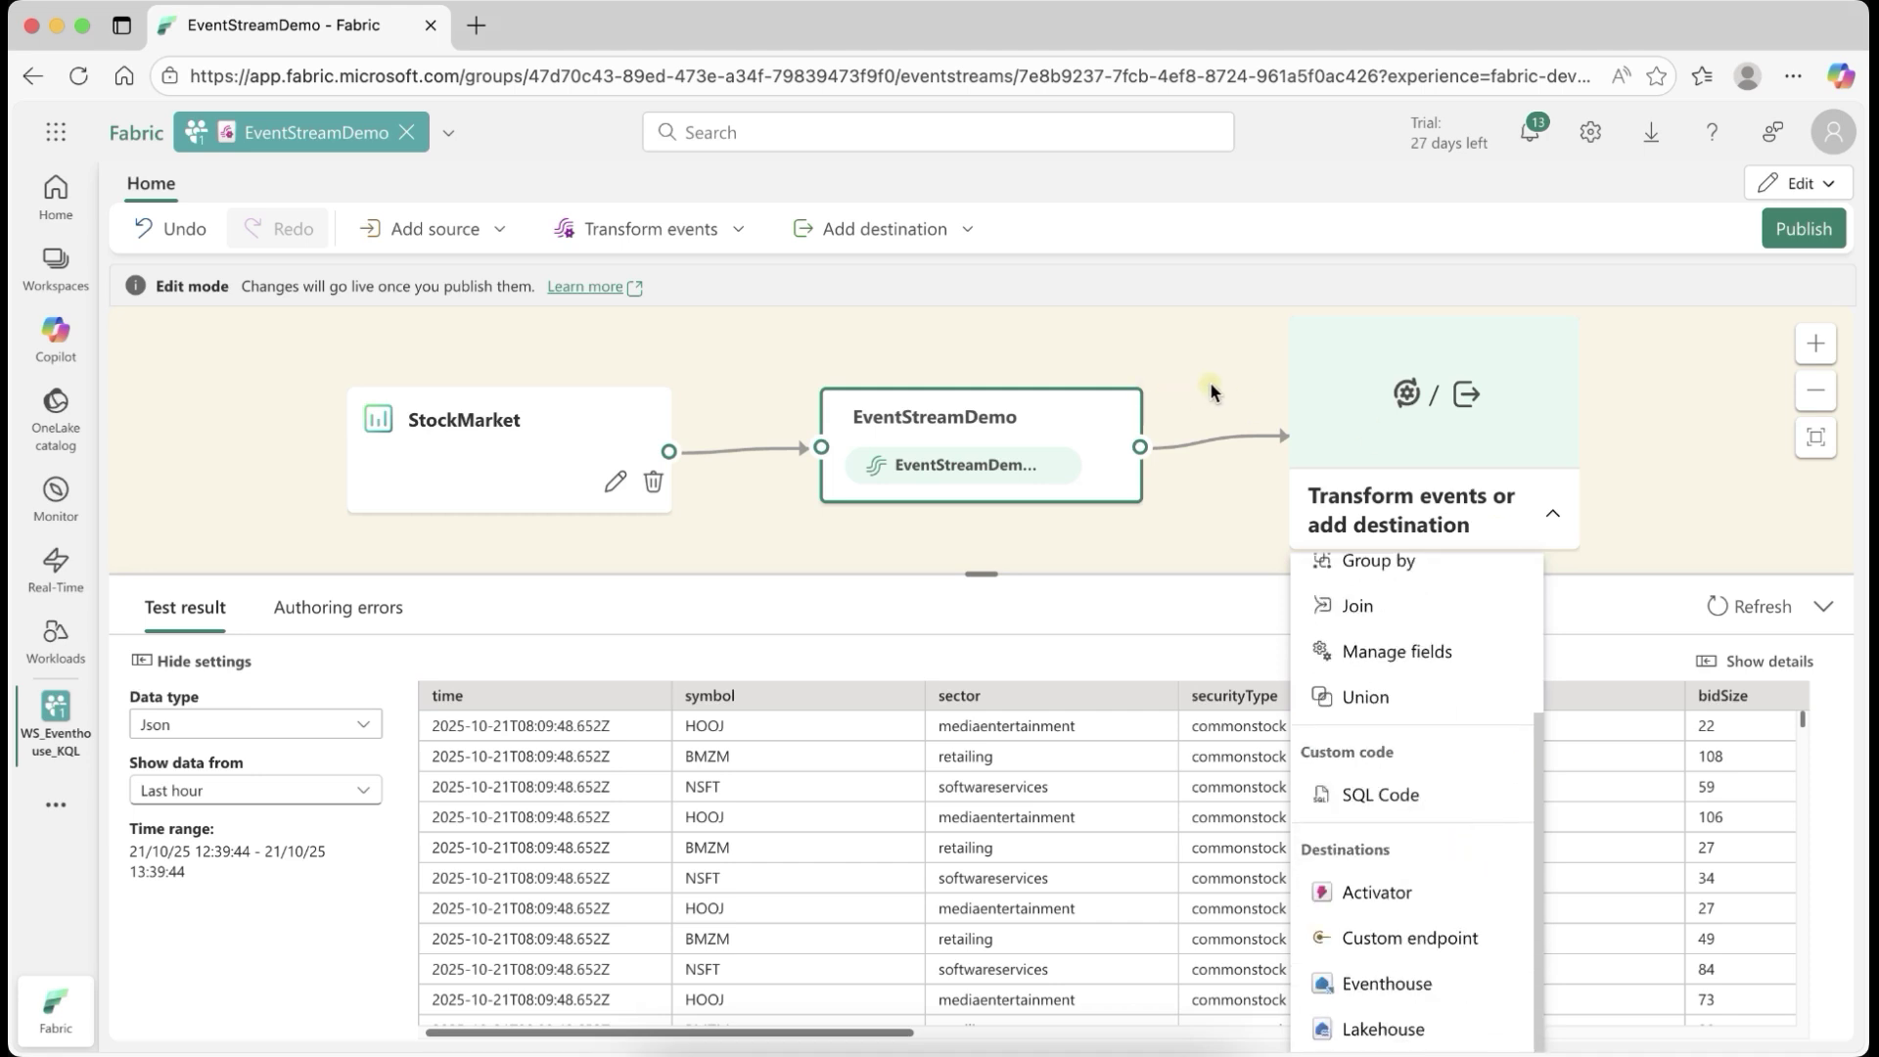
{"action": "left_click", "coordinate": [1416, 997]}
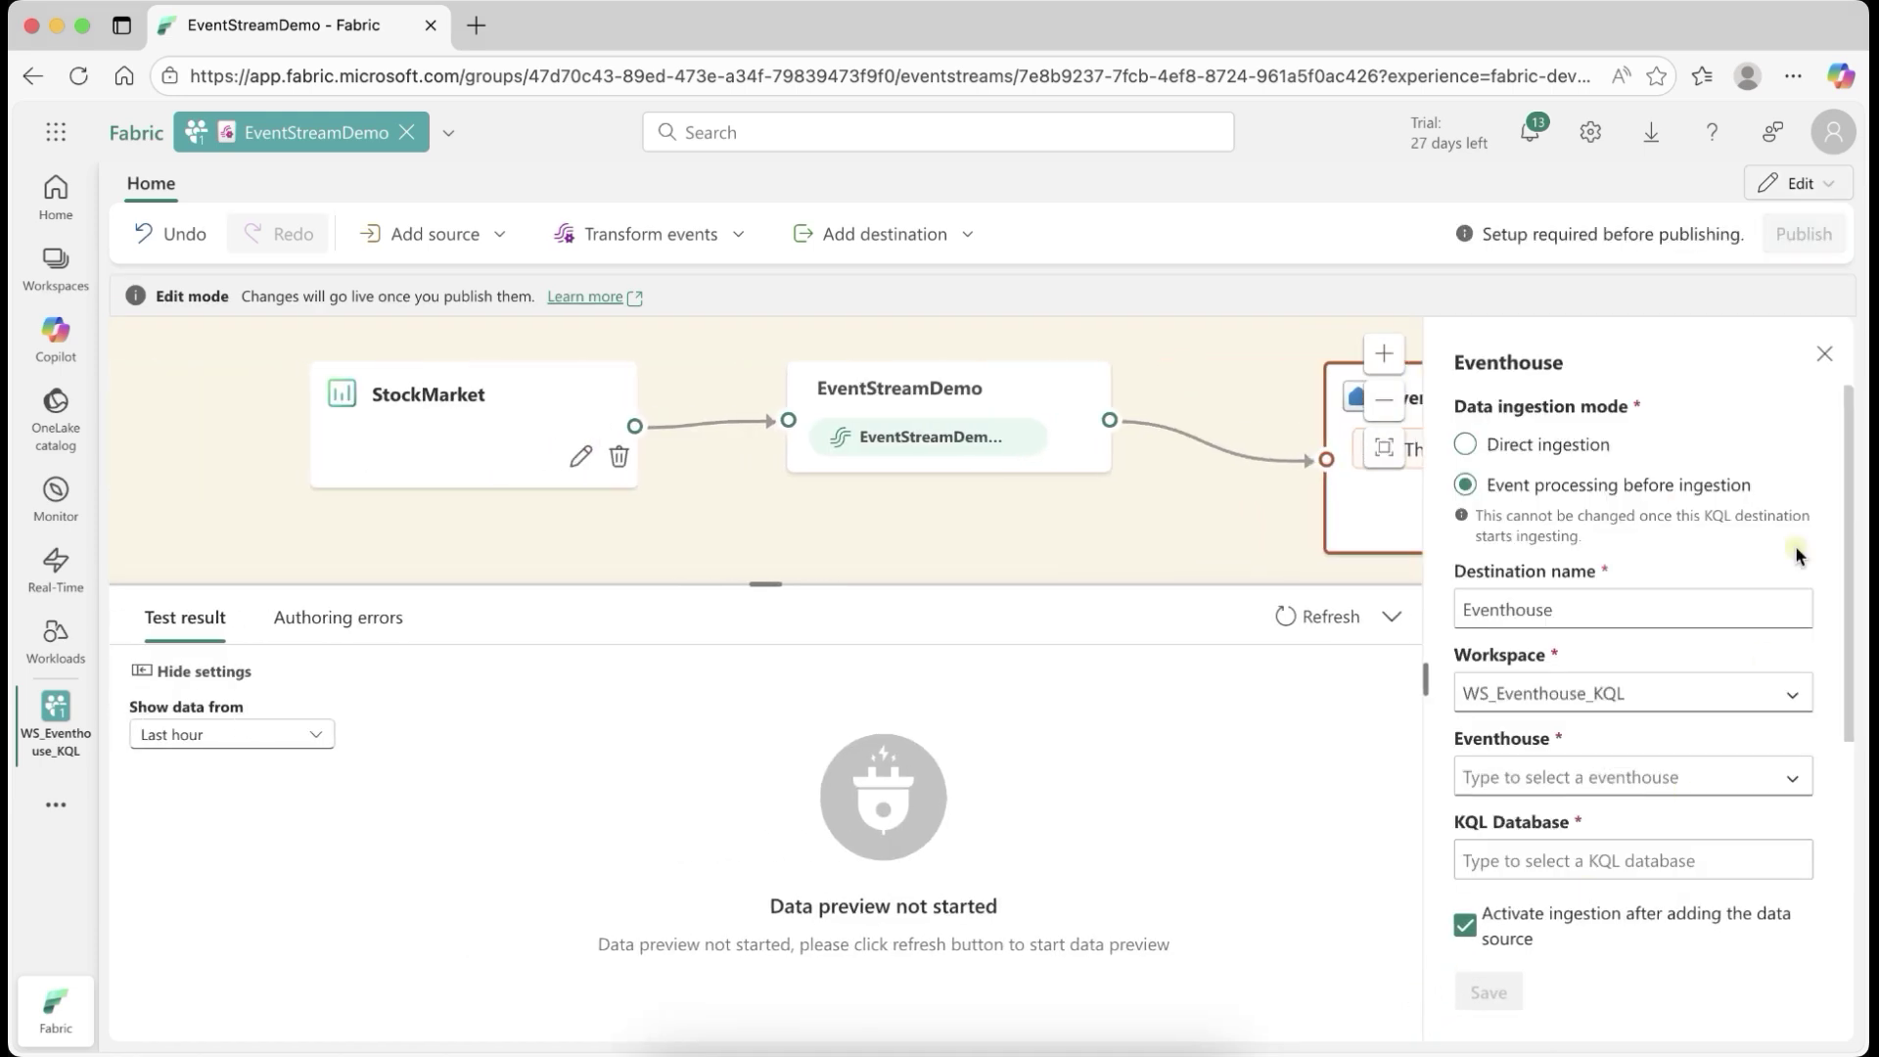
Set the Eventhouse destination's name to EventhouseDemo.
{"action": "scroll", "coordinate": [1703, 587], "scroll_direction": "down", "scroll_amount": 3}
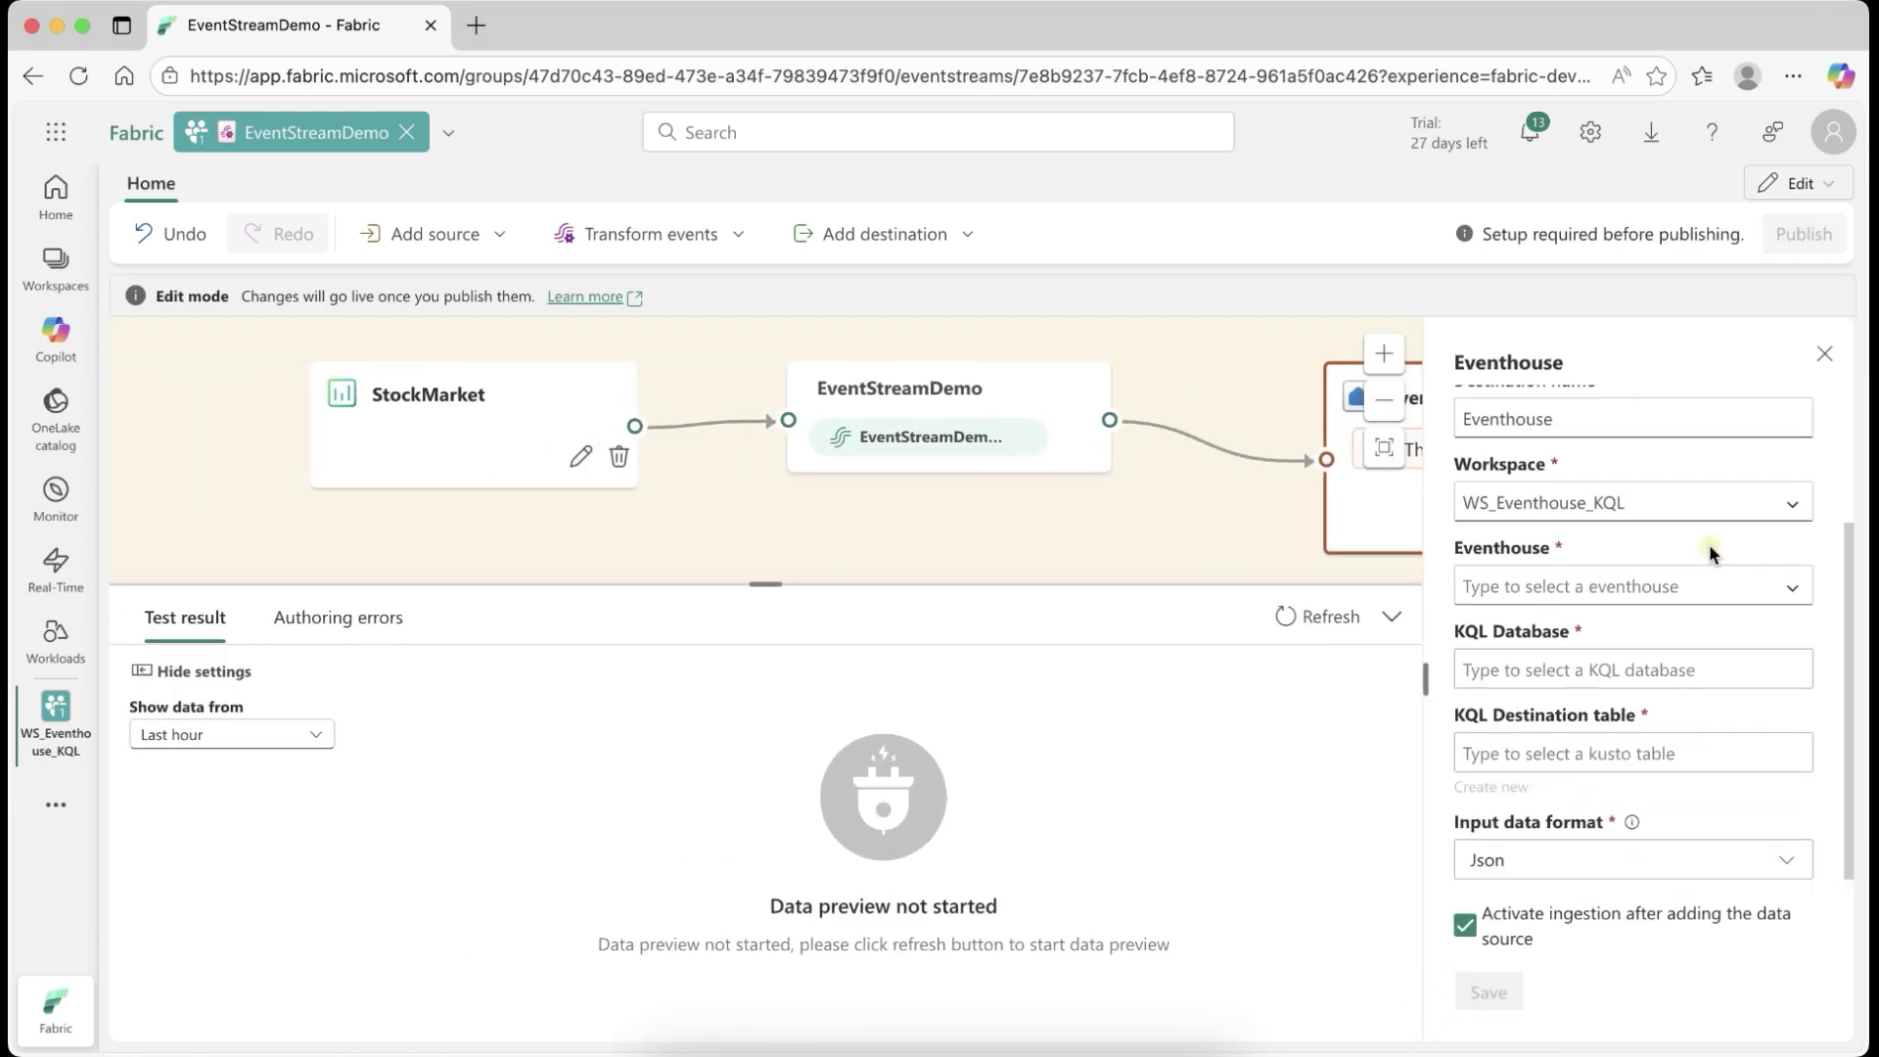
{"action": "scroll", "coordinate": [1654, 613], "scroll_direction": "up", "scroll_amount": 3}
{"action": "left_click", "coordinate": [1509, 610]}
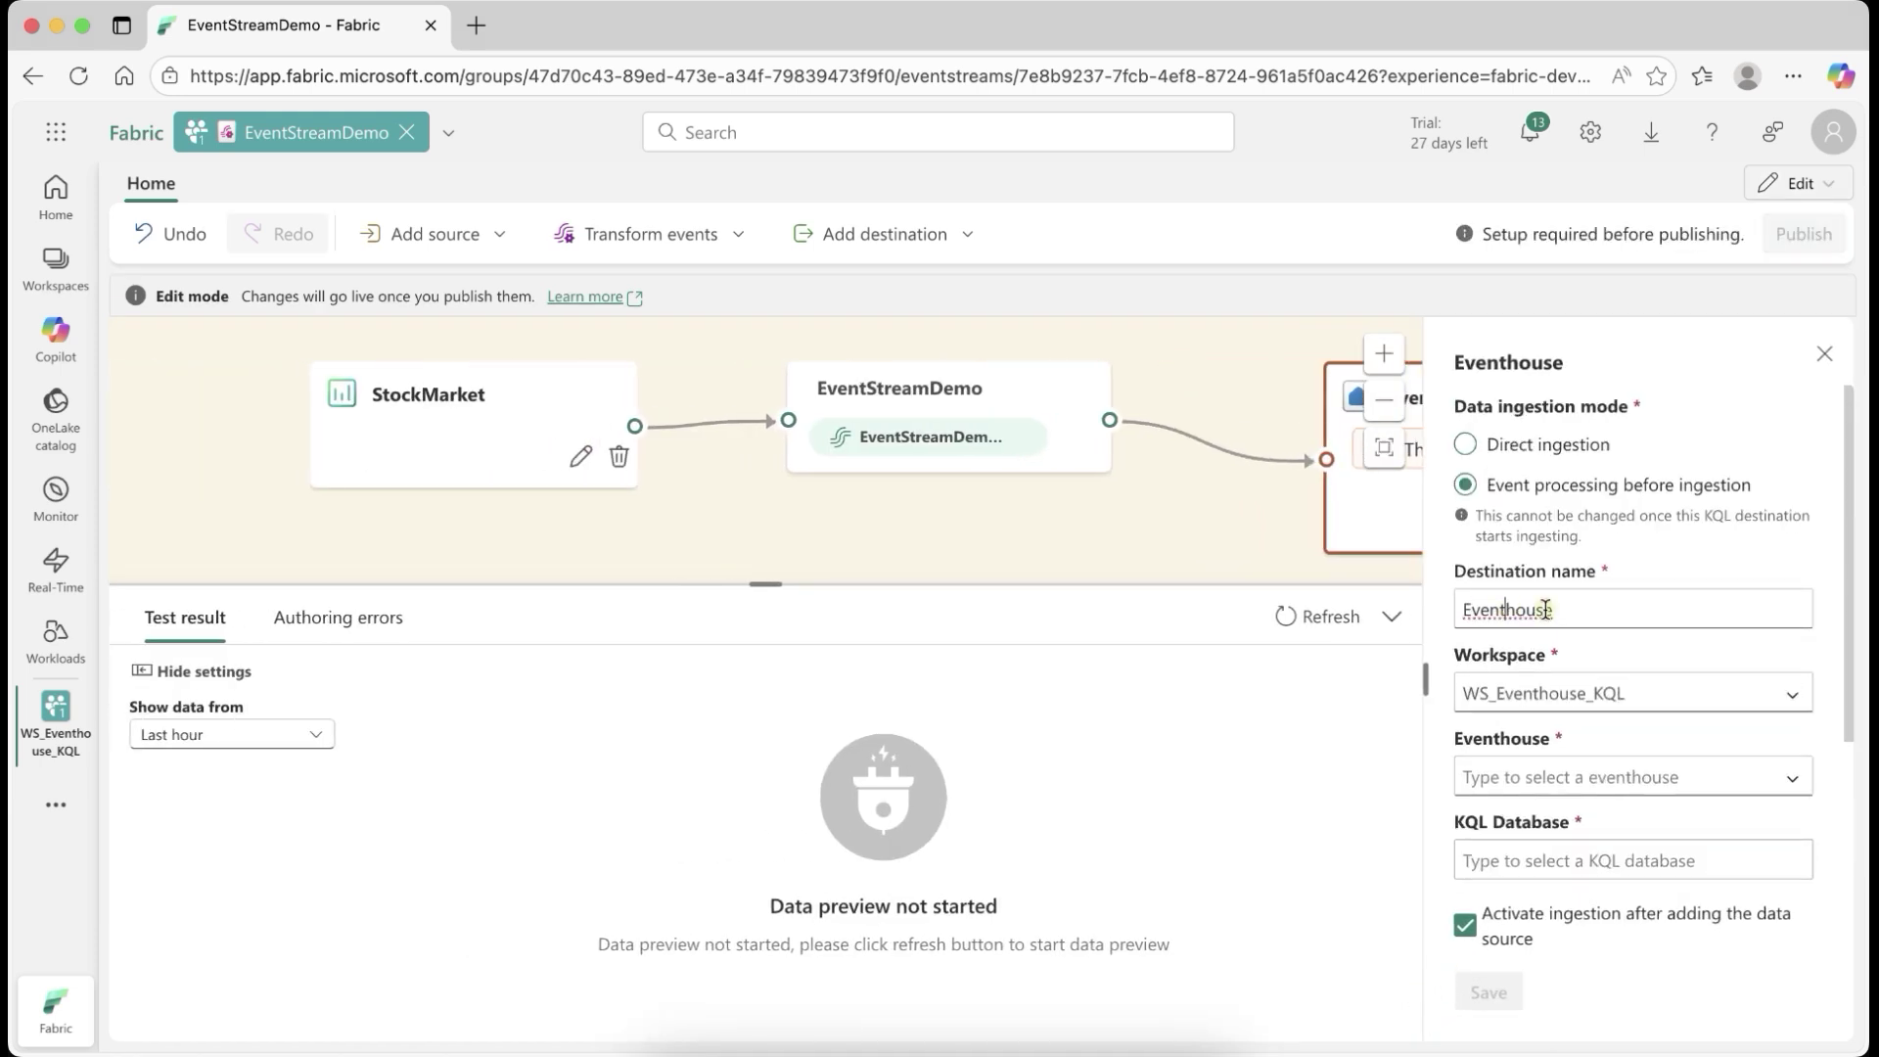
{"action": "left_click", "coordinate": [1597, 616]}
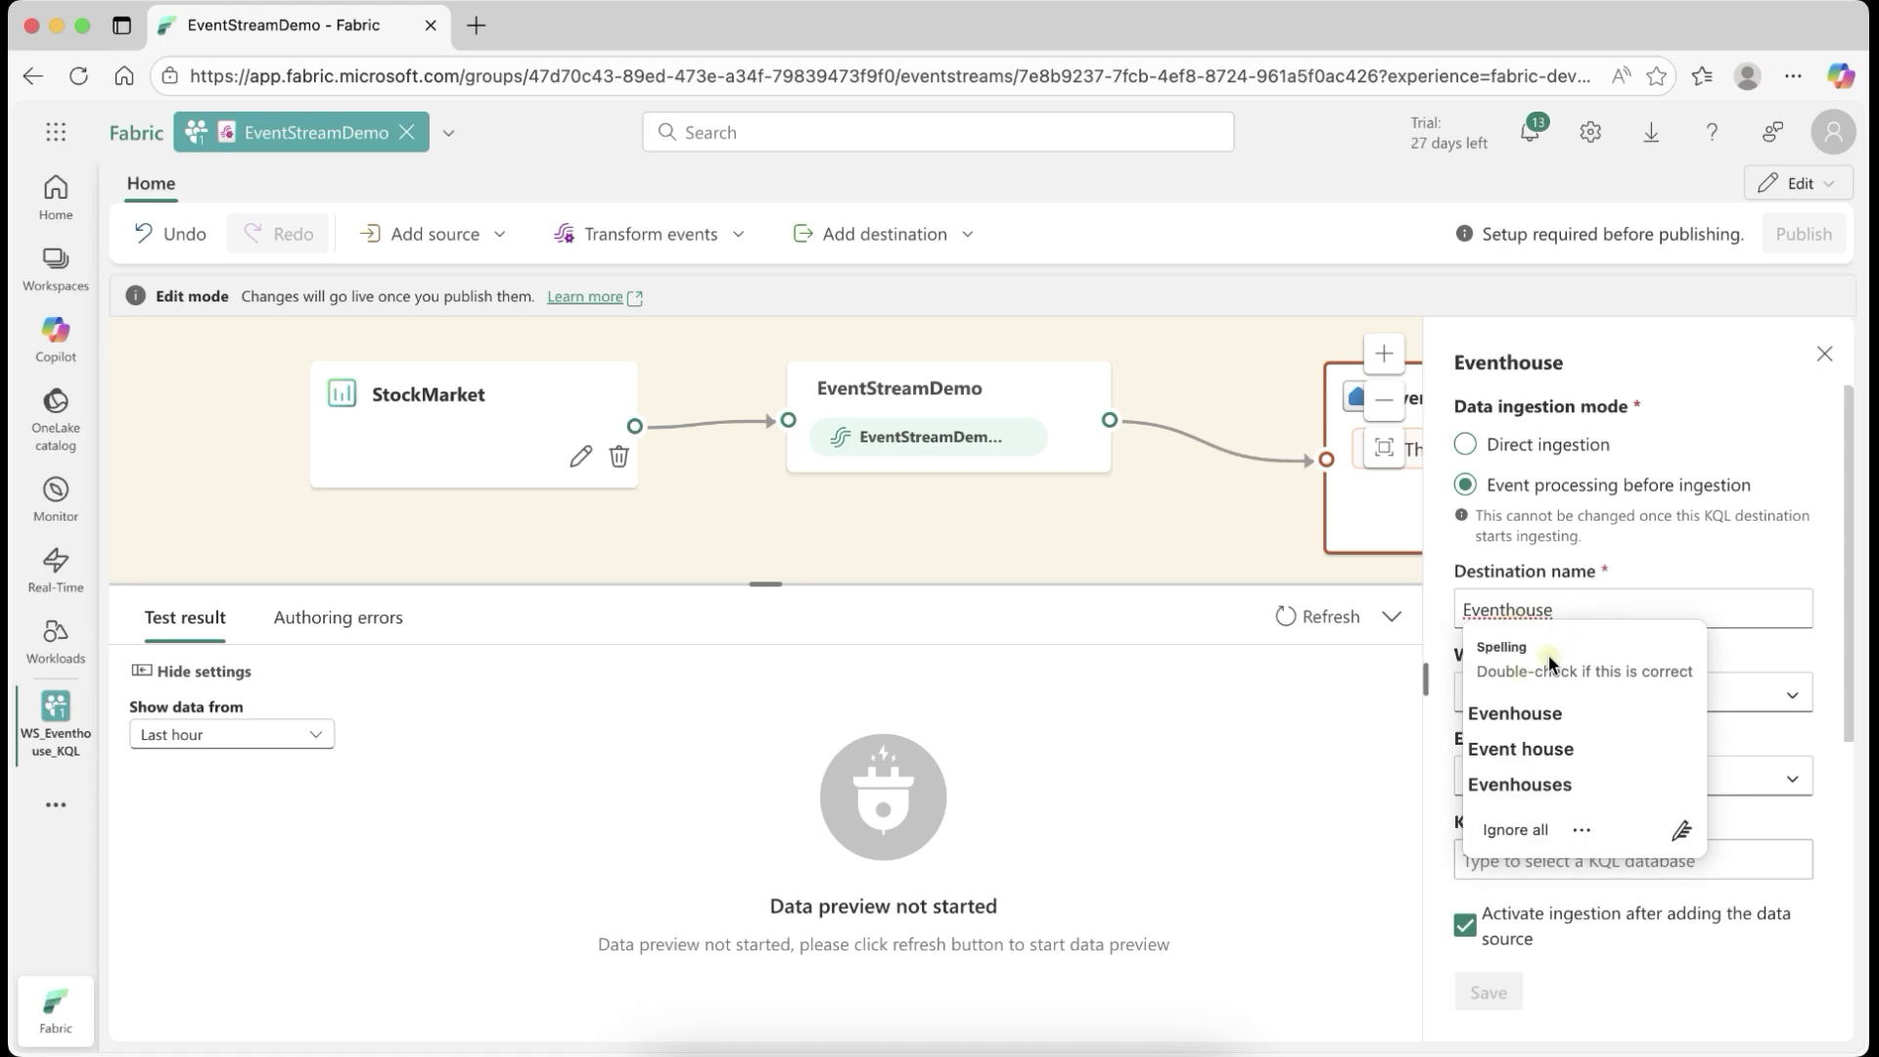
{"action": "type", "text": "Demo"}
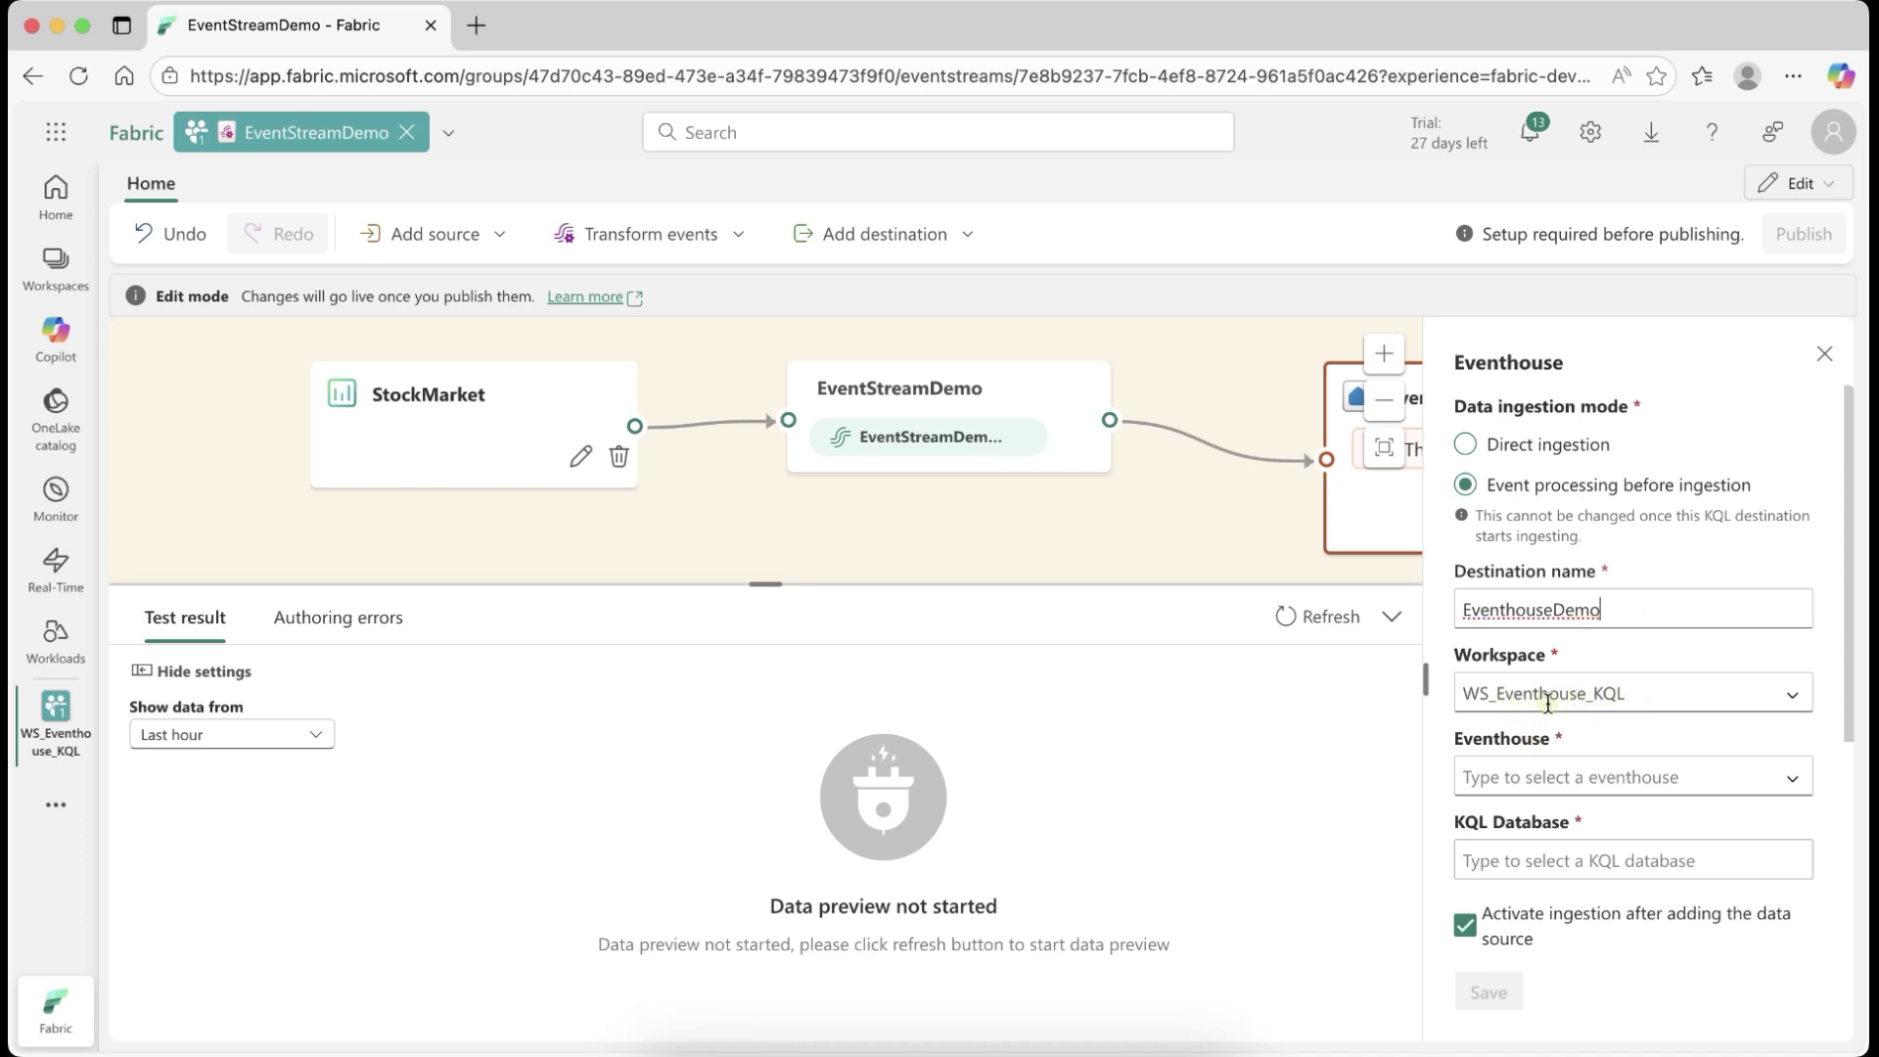
Select stock_database_demo as both the eventhouse and the KQL database for the destination.
{"action": "left_click", "coordinate": [1793, 778]}
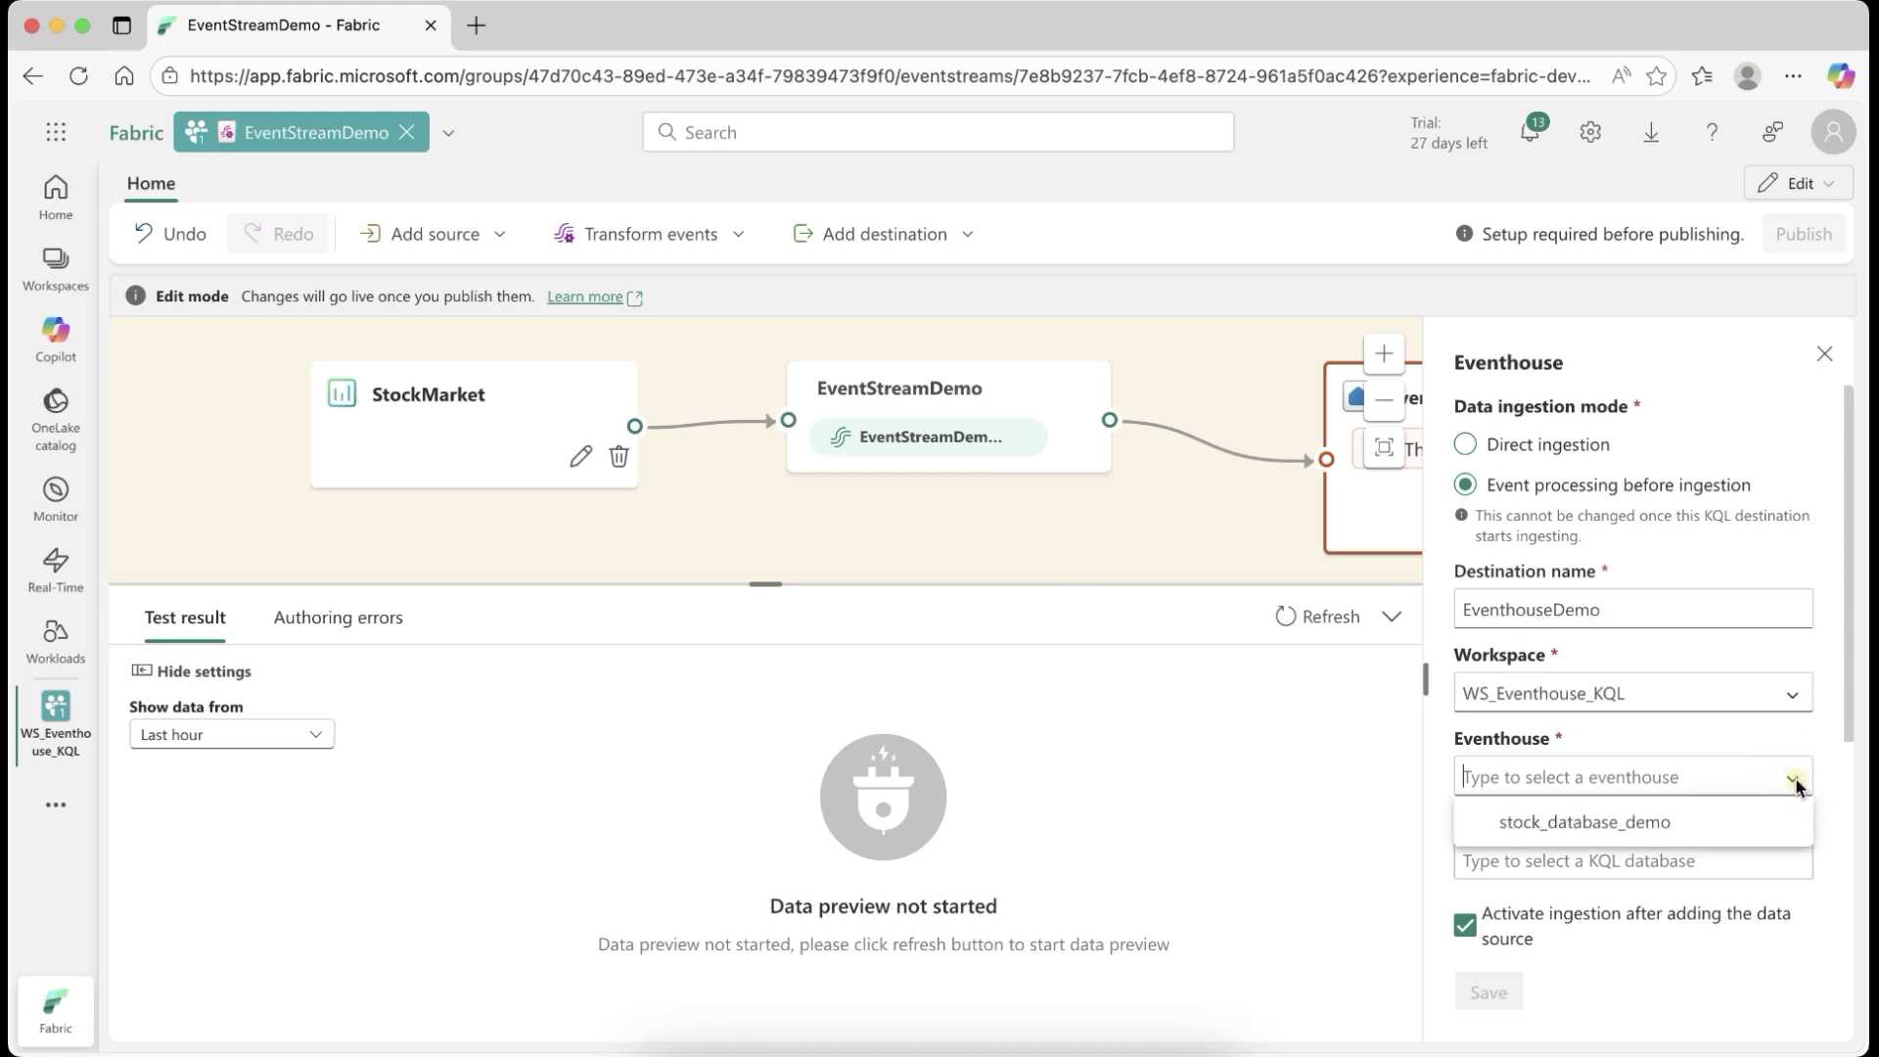
{"action": "left_click", "coordinate": [1620, 822]}
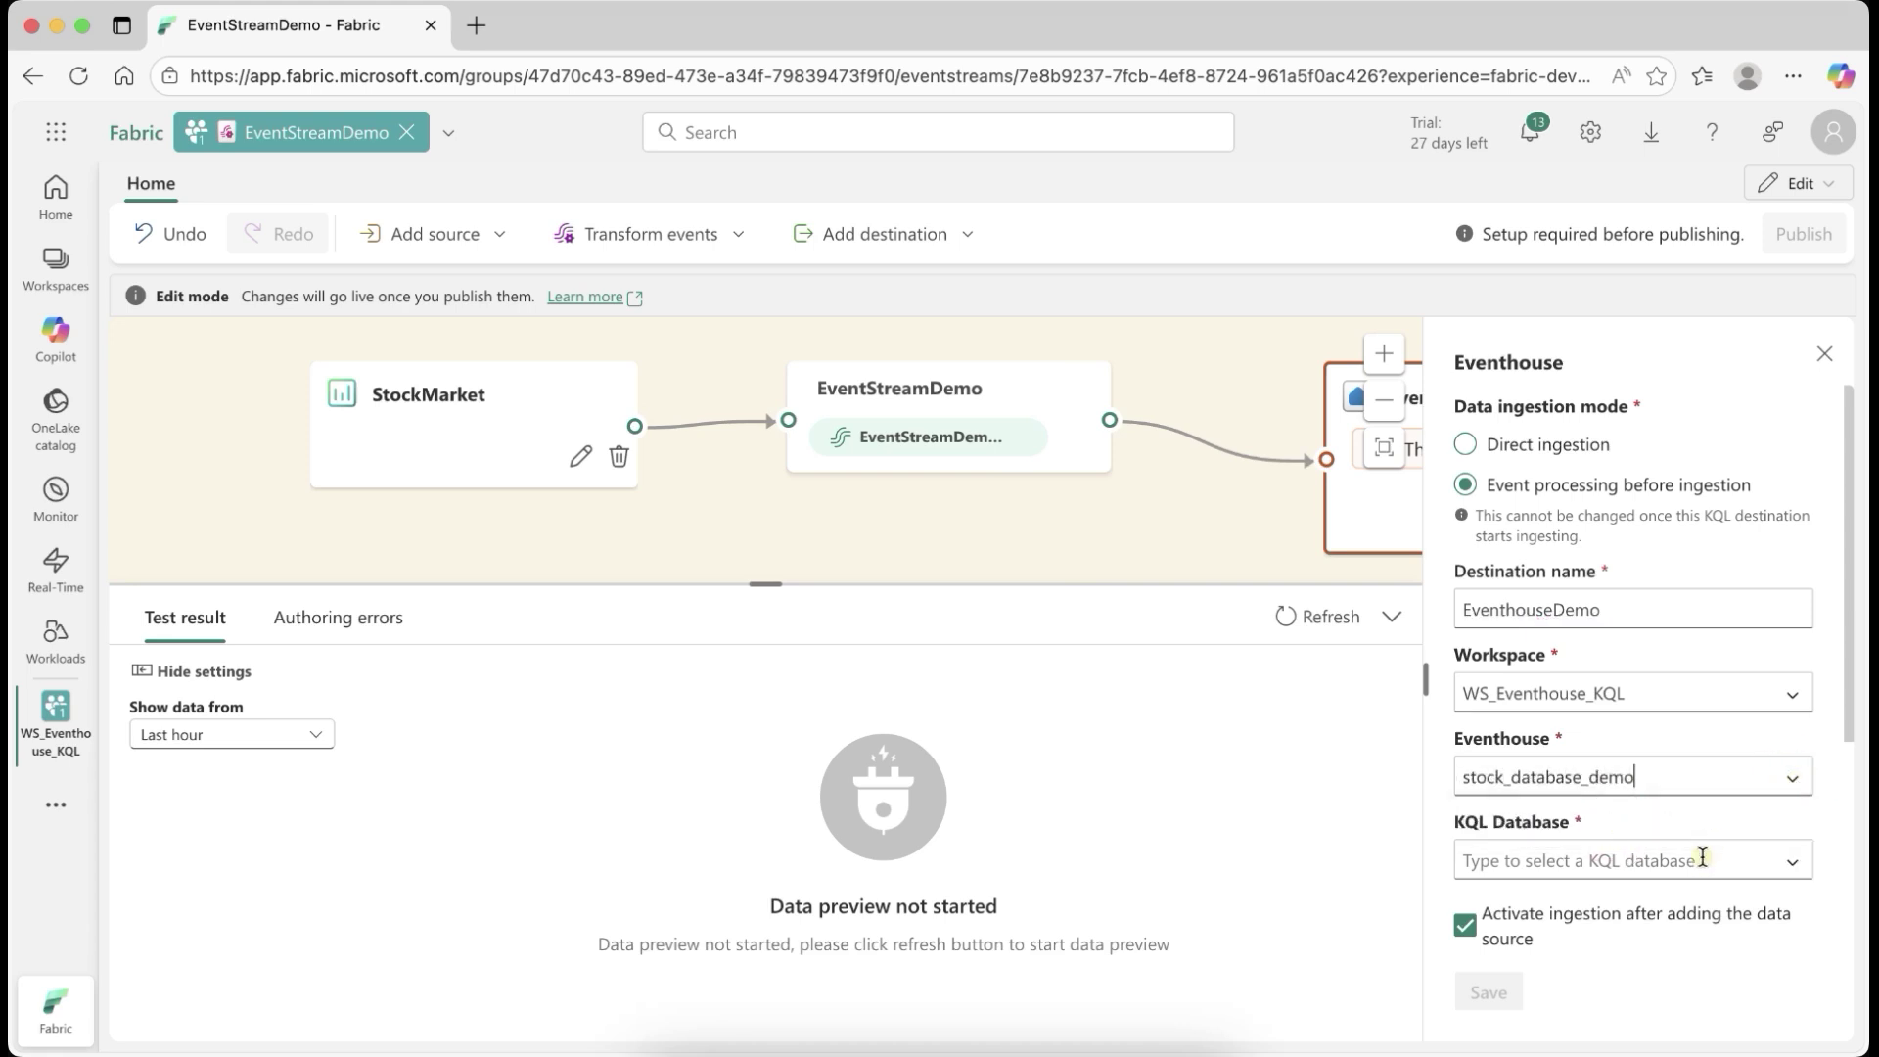
{"action": "left_click", "coordinate": [1792, 861]}
{"action": "left_click", "coordinate": [1613, 905]}
Create a new KQL destination table named Stock_RealTime for the EventhouseDemo destination and save the destination's settings.
{"action": "scroll", "coordinate": [1619, 842], "scroll_direction": "down", "scroll_amount": 3}
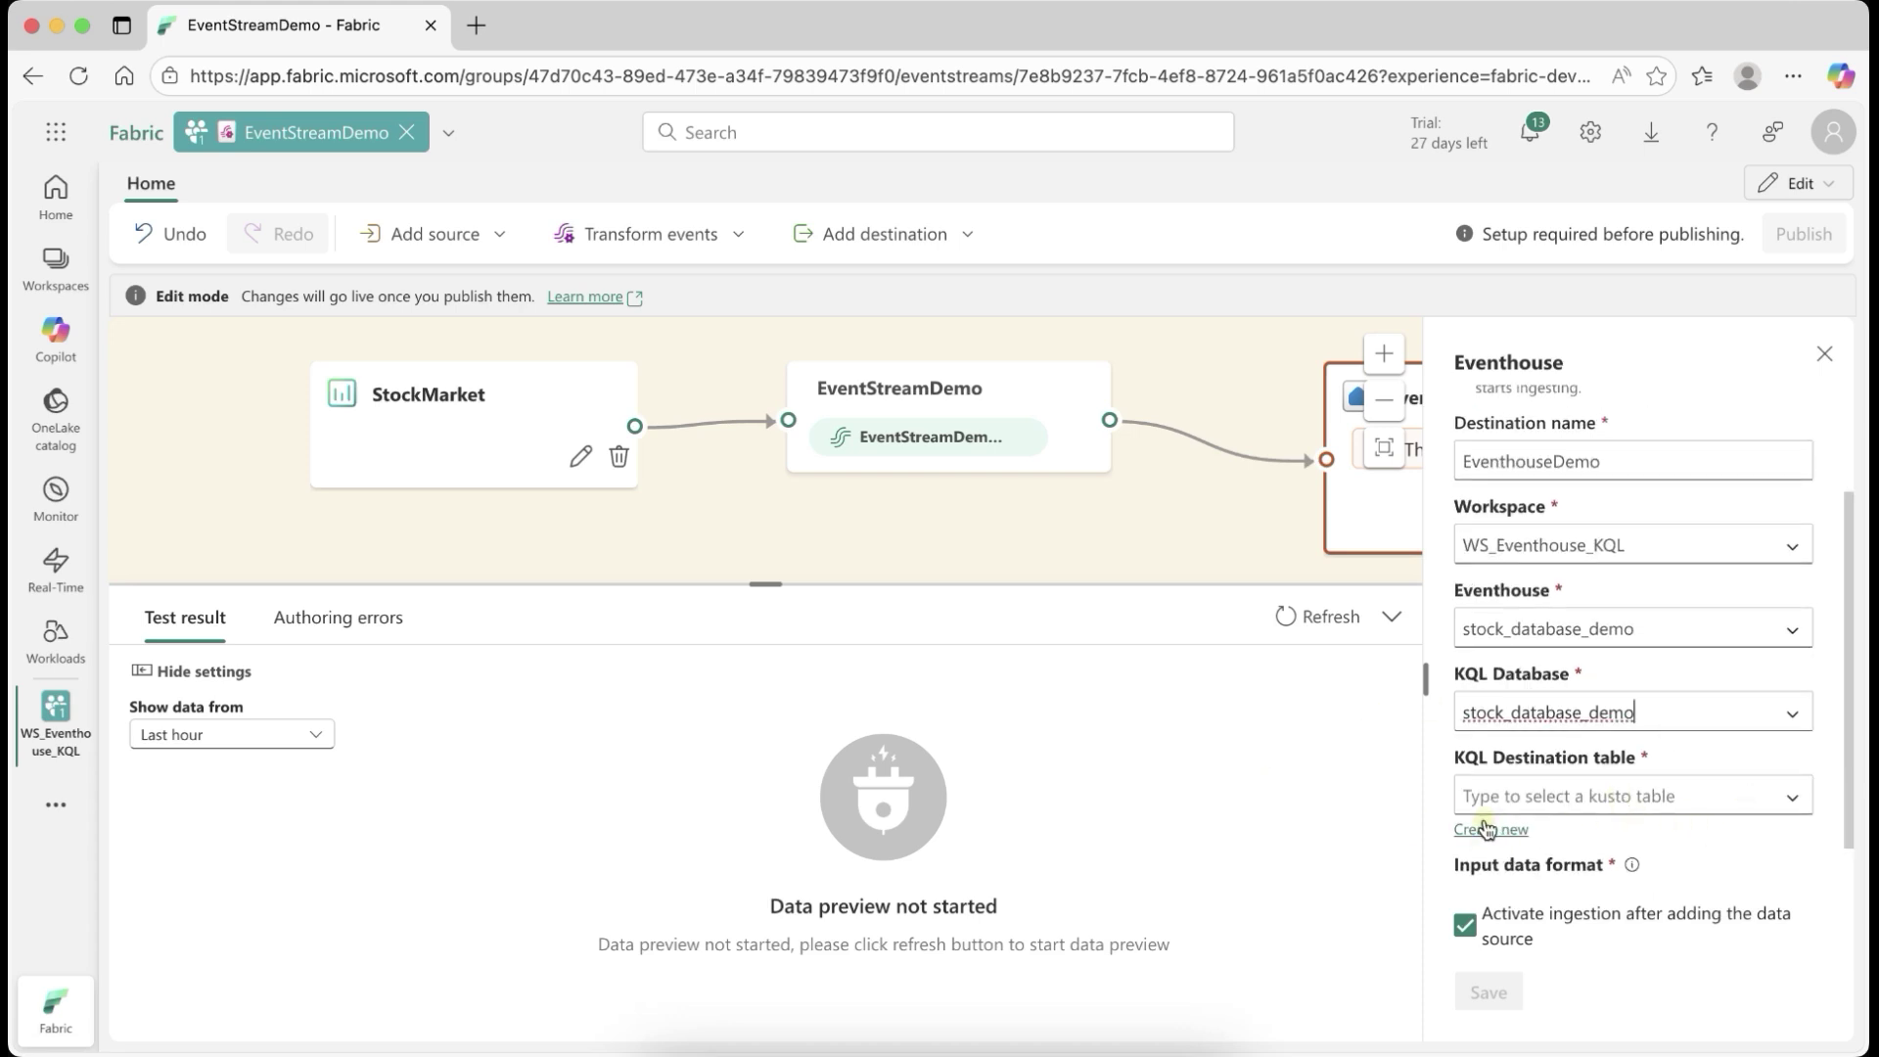
{"action": "left_click", "coordinate": [1492, 832]}
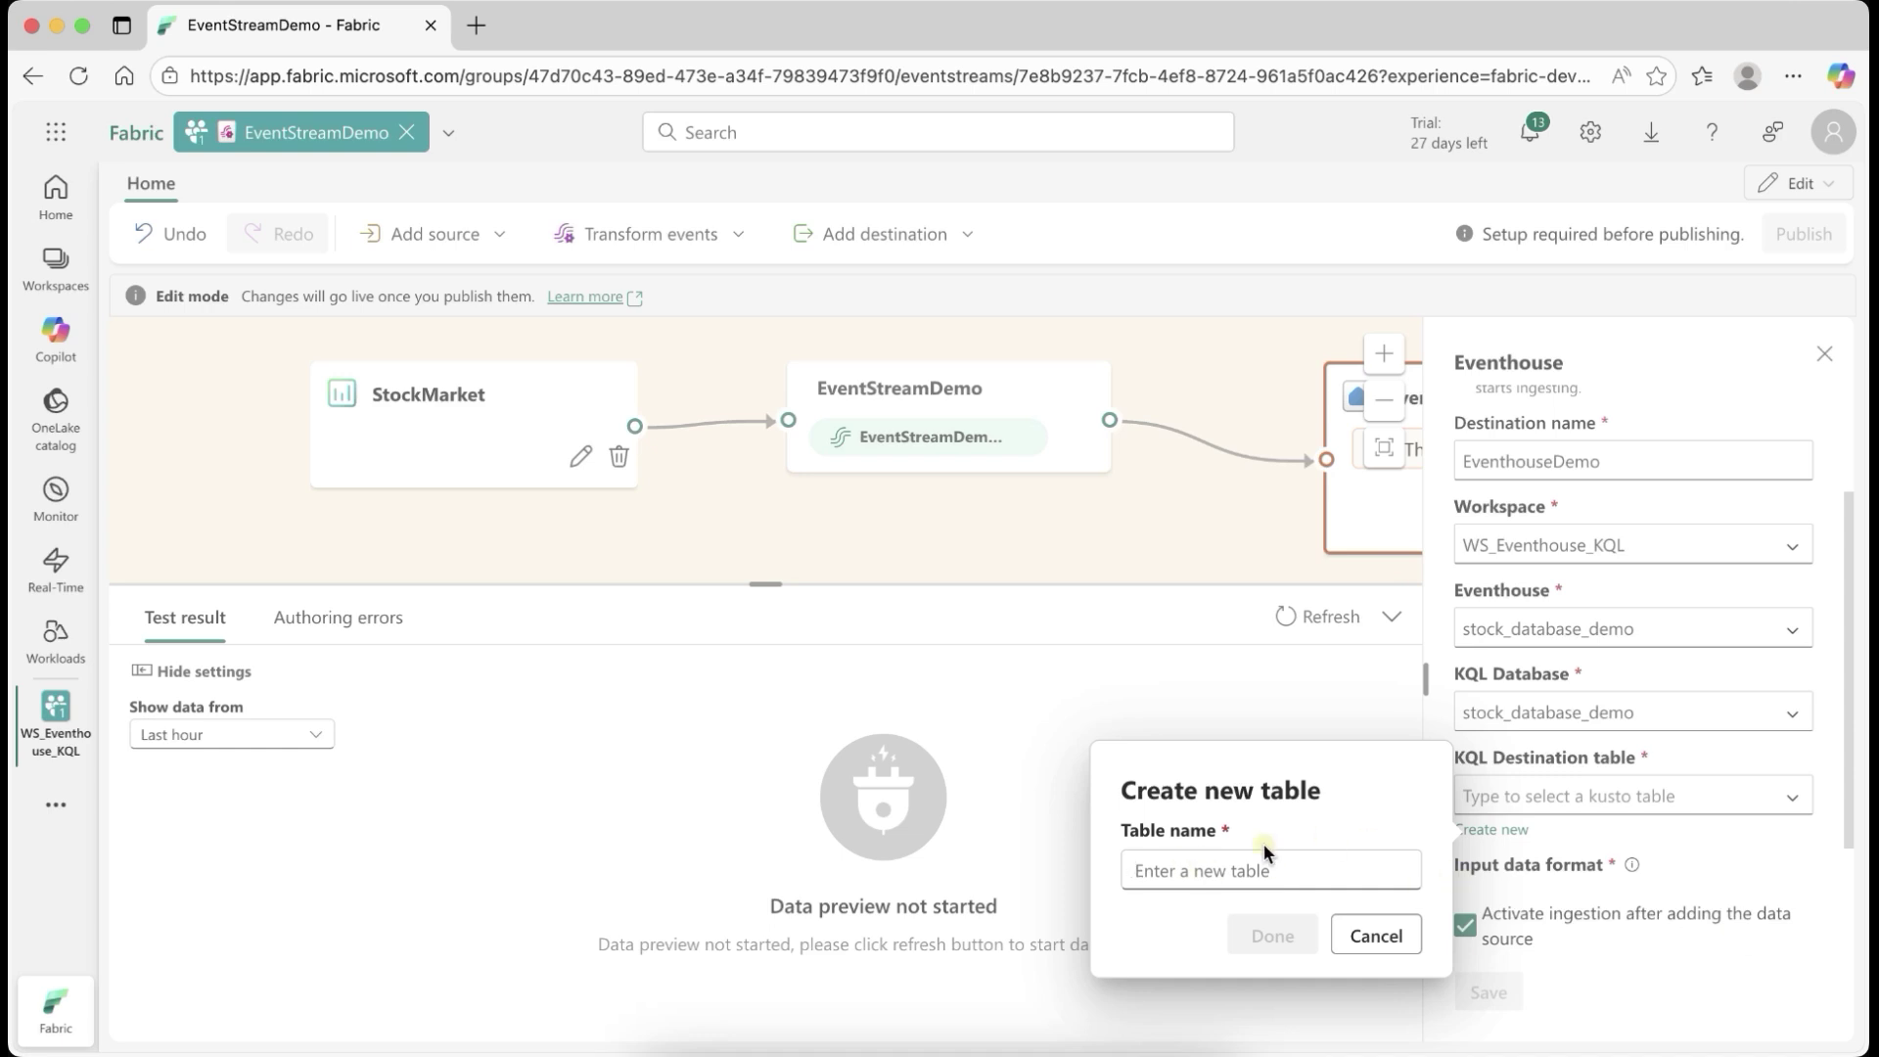
{"action": "type", "text": "Stock"}
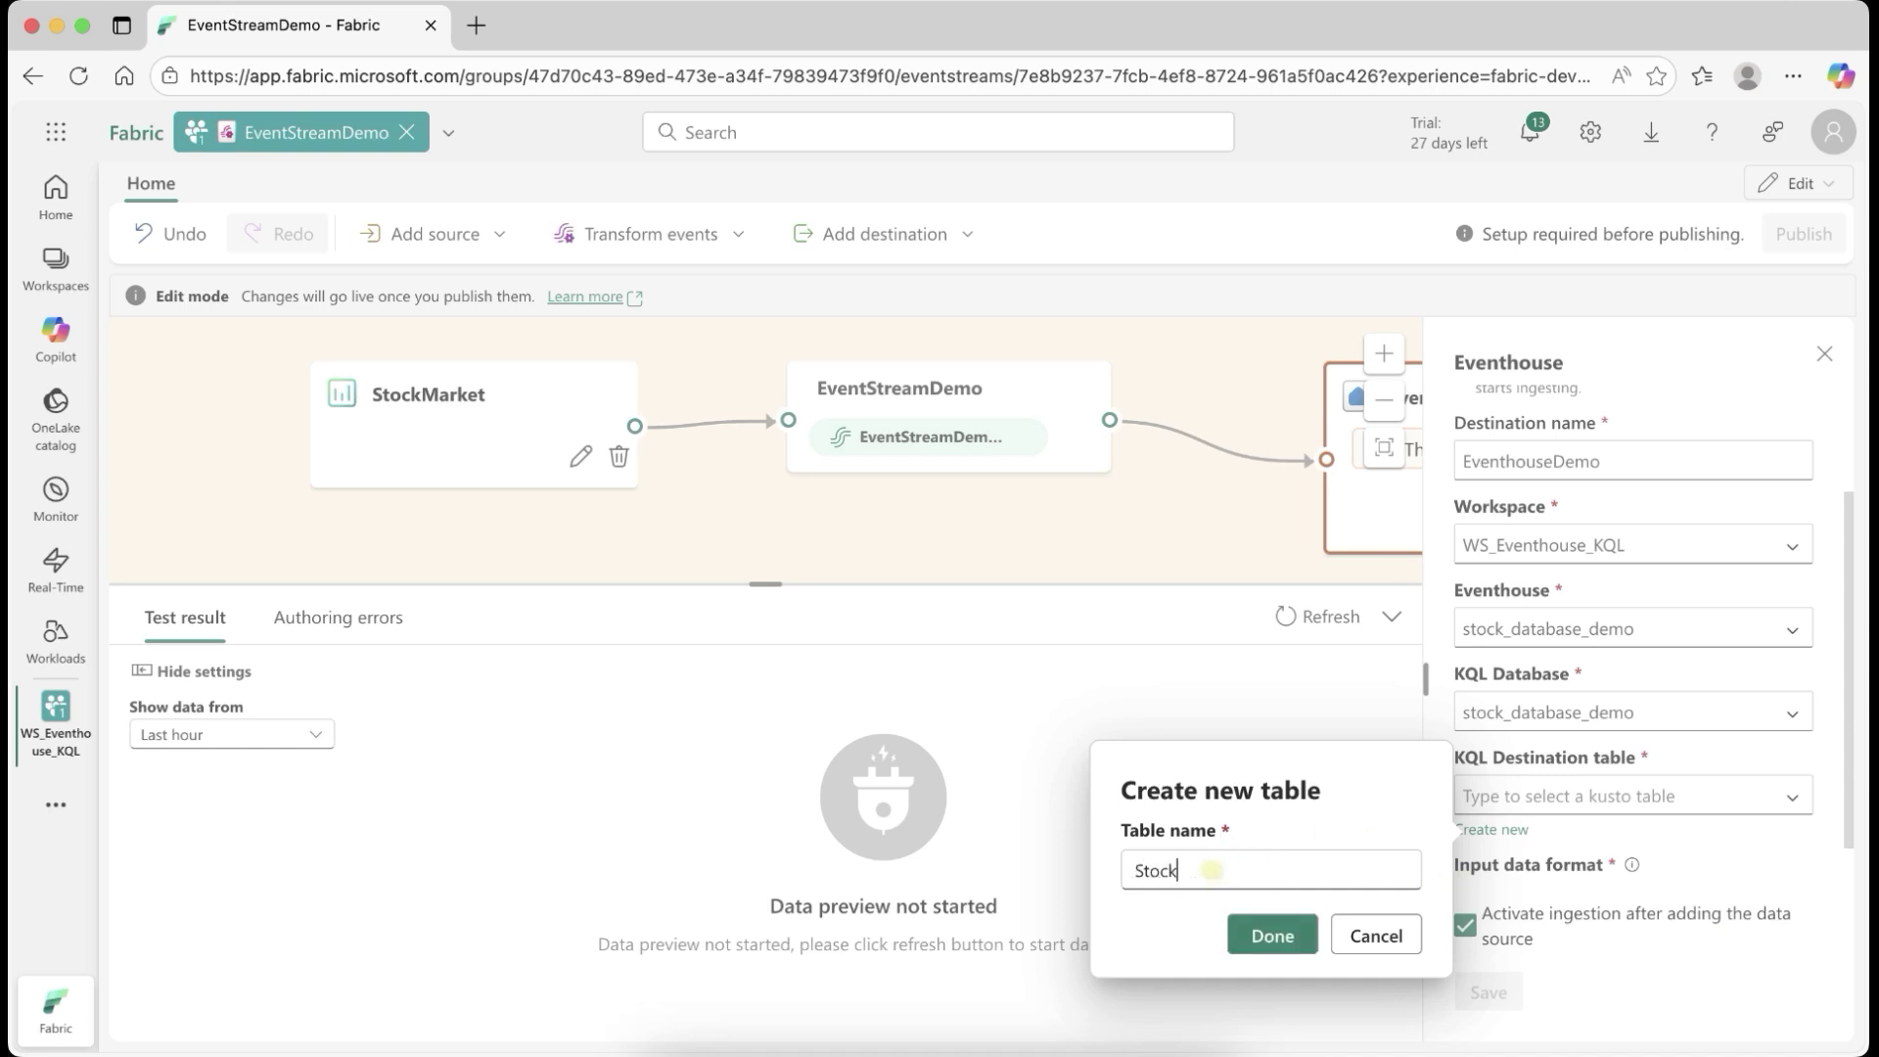
{"action": "type", "text": "_RealTime"}
{"action": "left_click", "coordinate": [1272, 937]}
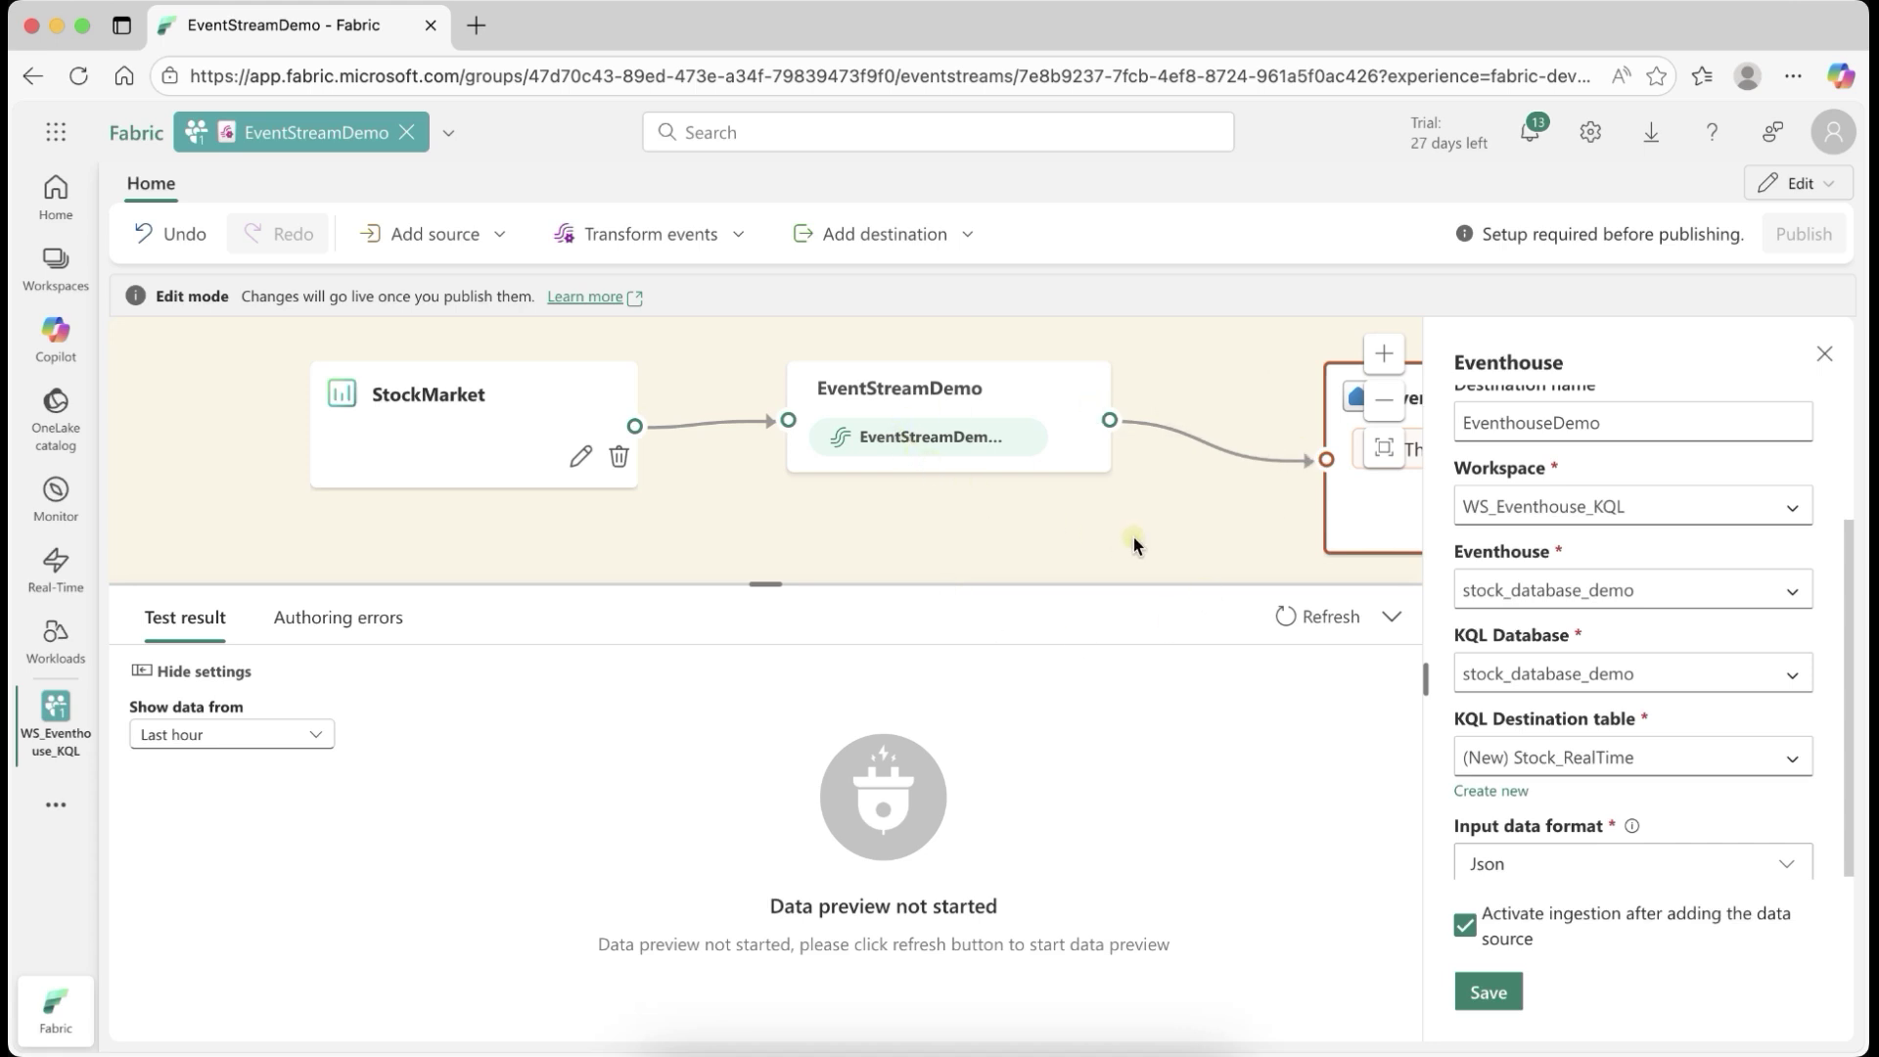
{"action": "left_click", "coordinate": [1488, 996]}
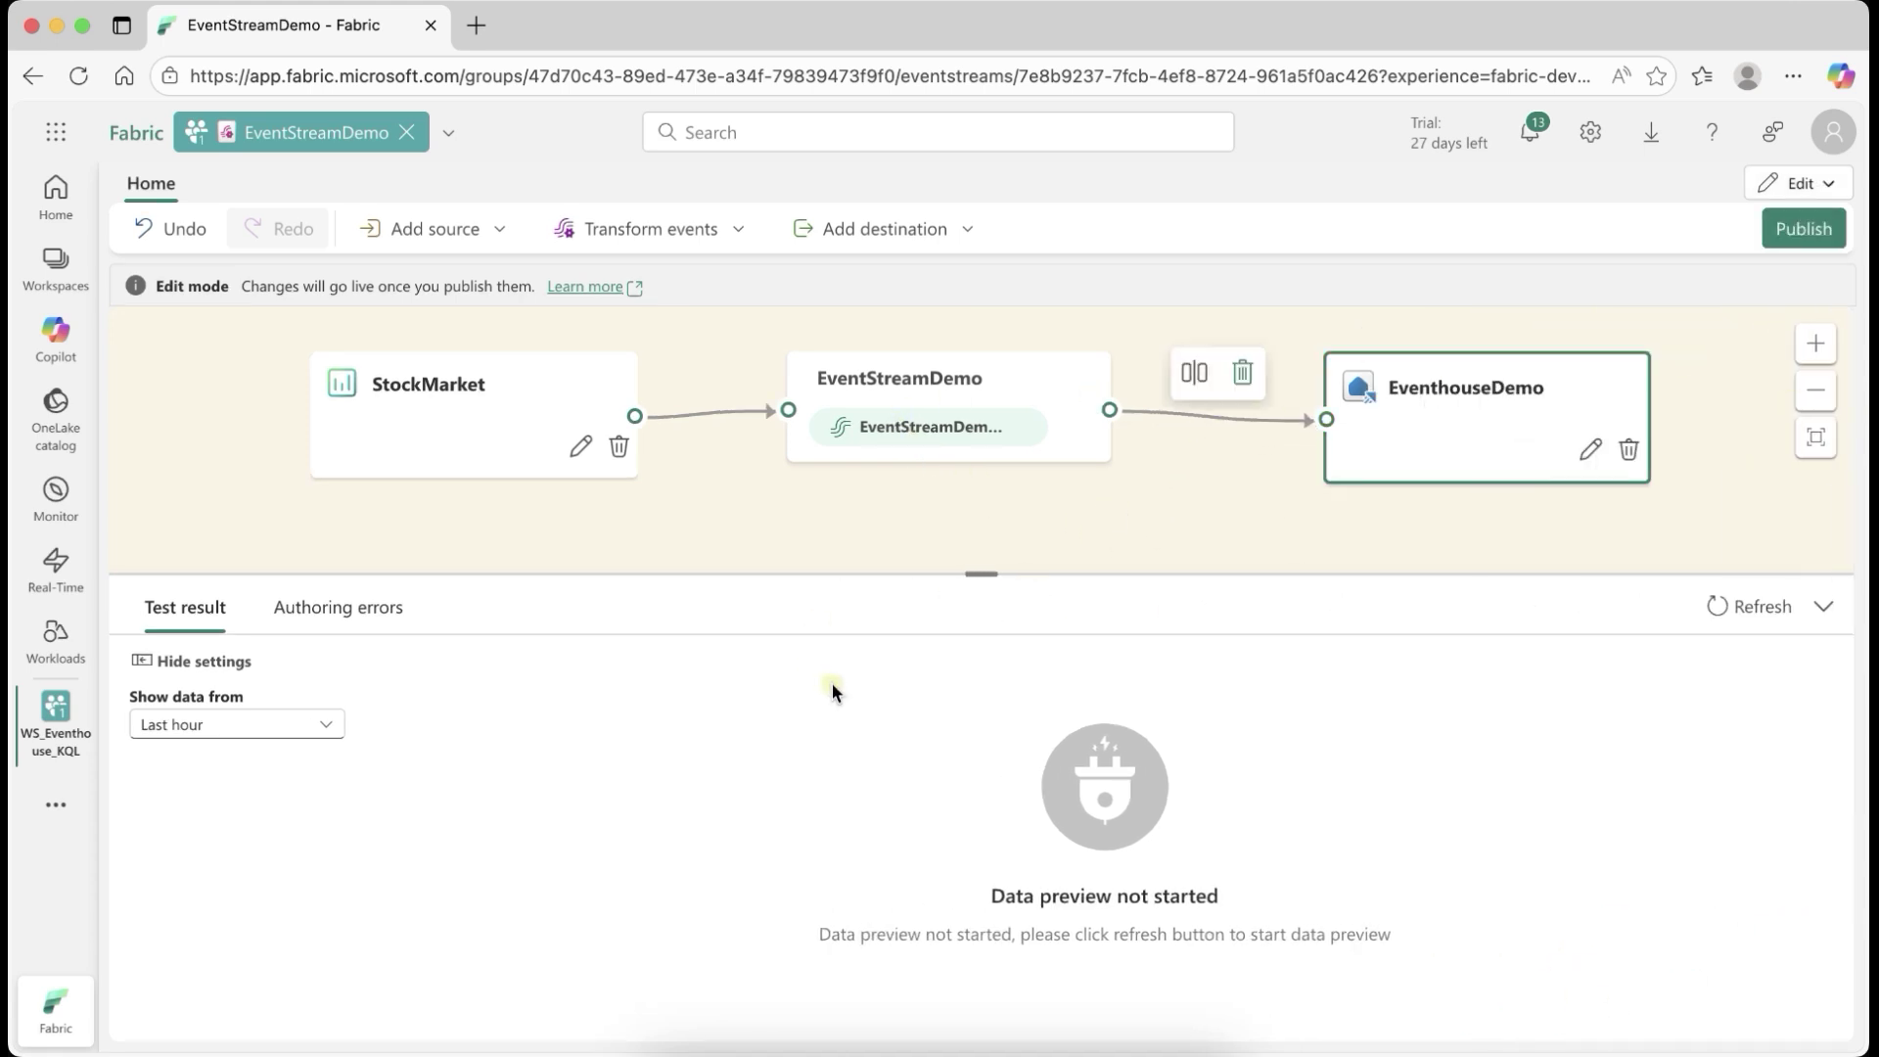
Preview the data of the StockMarket source and refresh the test result for the EventhouseDemo destination.
{"action": "left_click", "coordinate": [523, 440]}
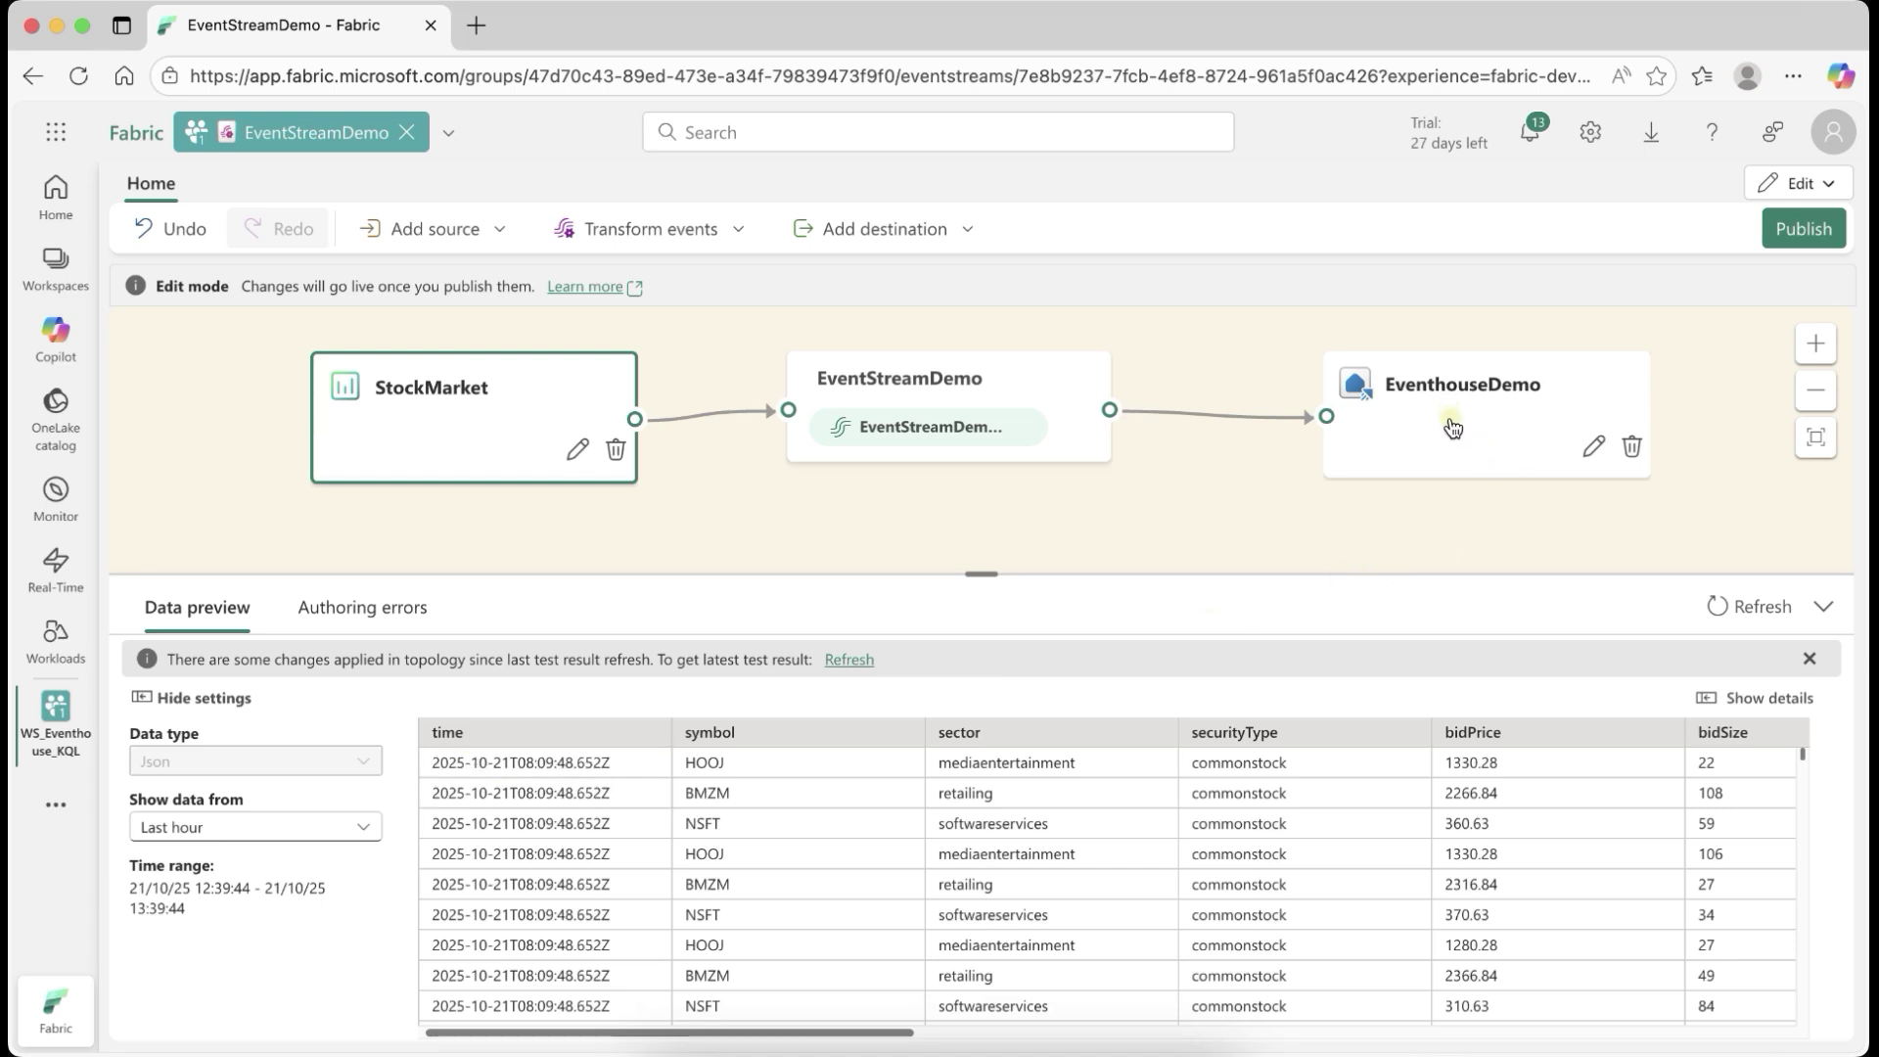
{"action": "left_click", "coordinate": [1450, 423]}
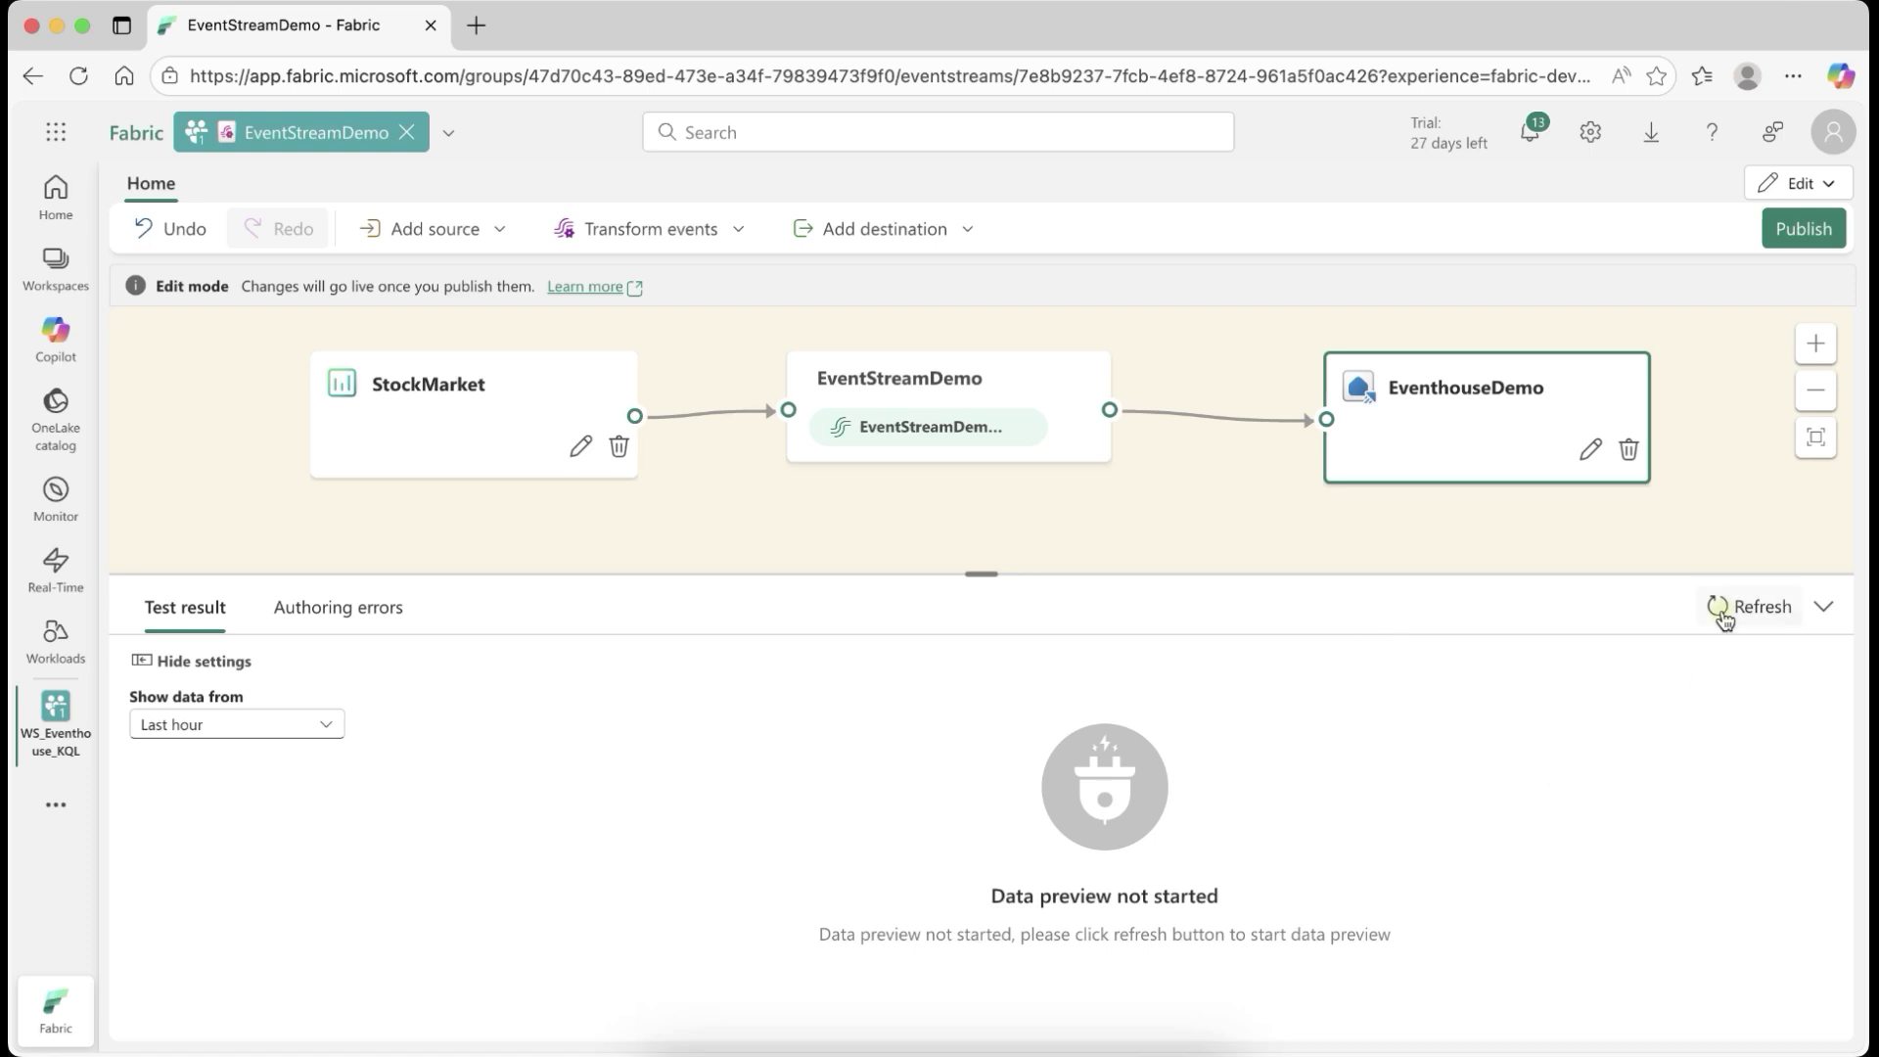
{"action": "left_click", "coordinate": [1751, 608]}
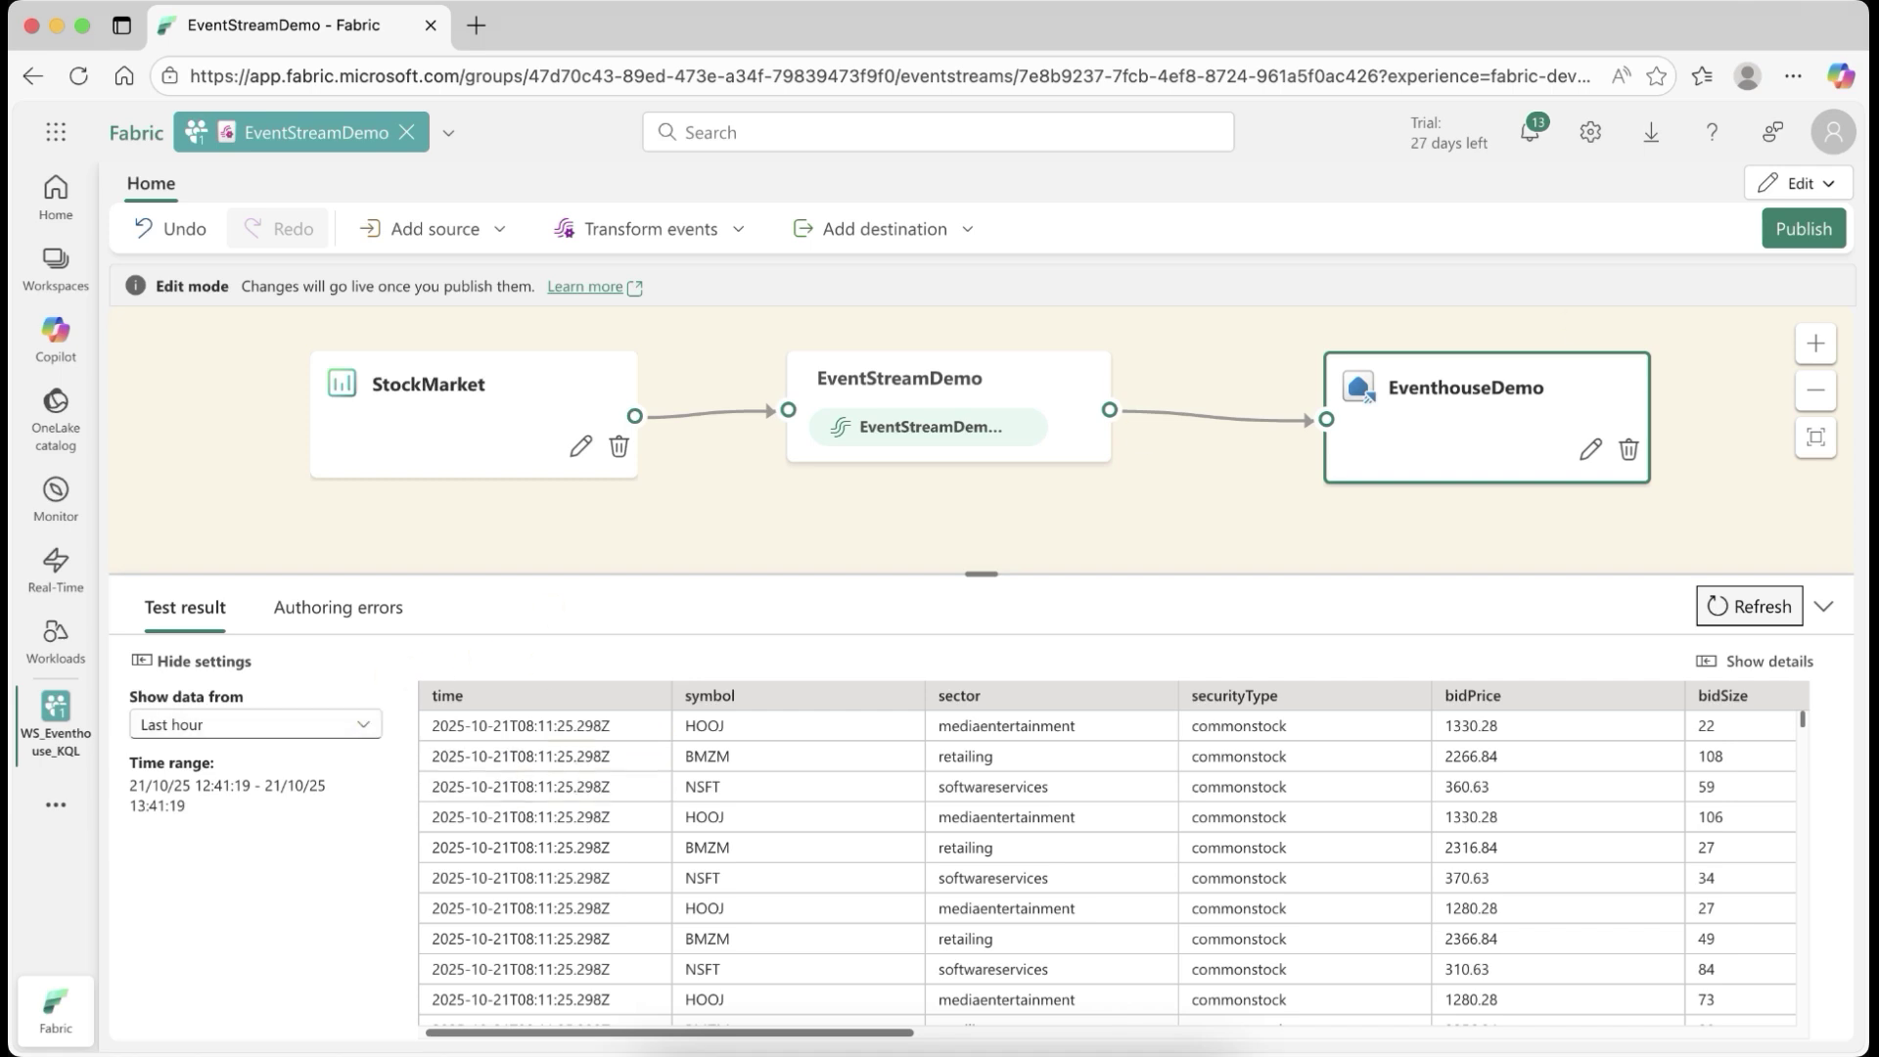
Publish the eventstream and dismiss the publishing notification.
{"action": "left_click", "coordinate": [1804, 232]}
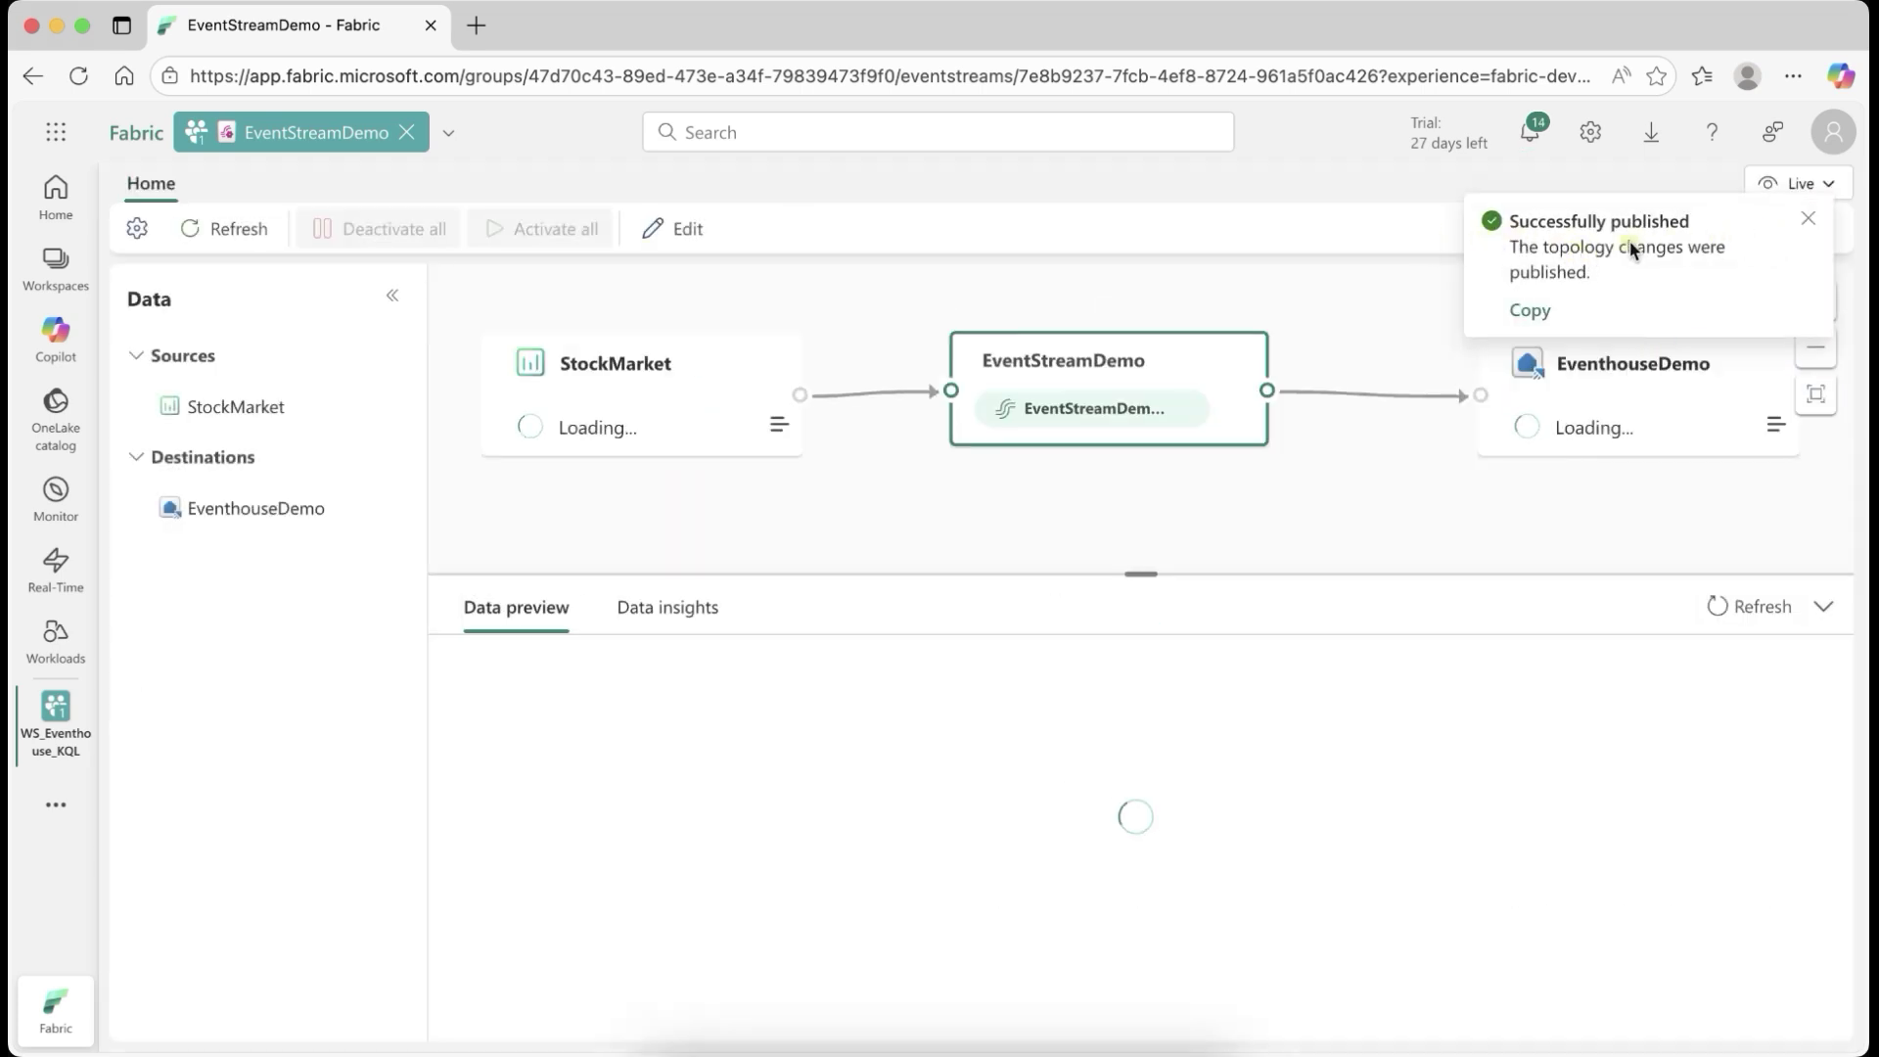
{"action": "left_click", "coordinate": [1808, 218]}
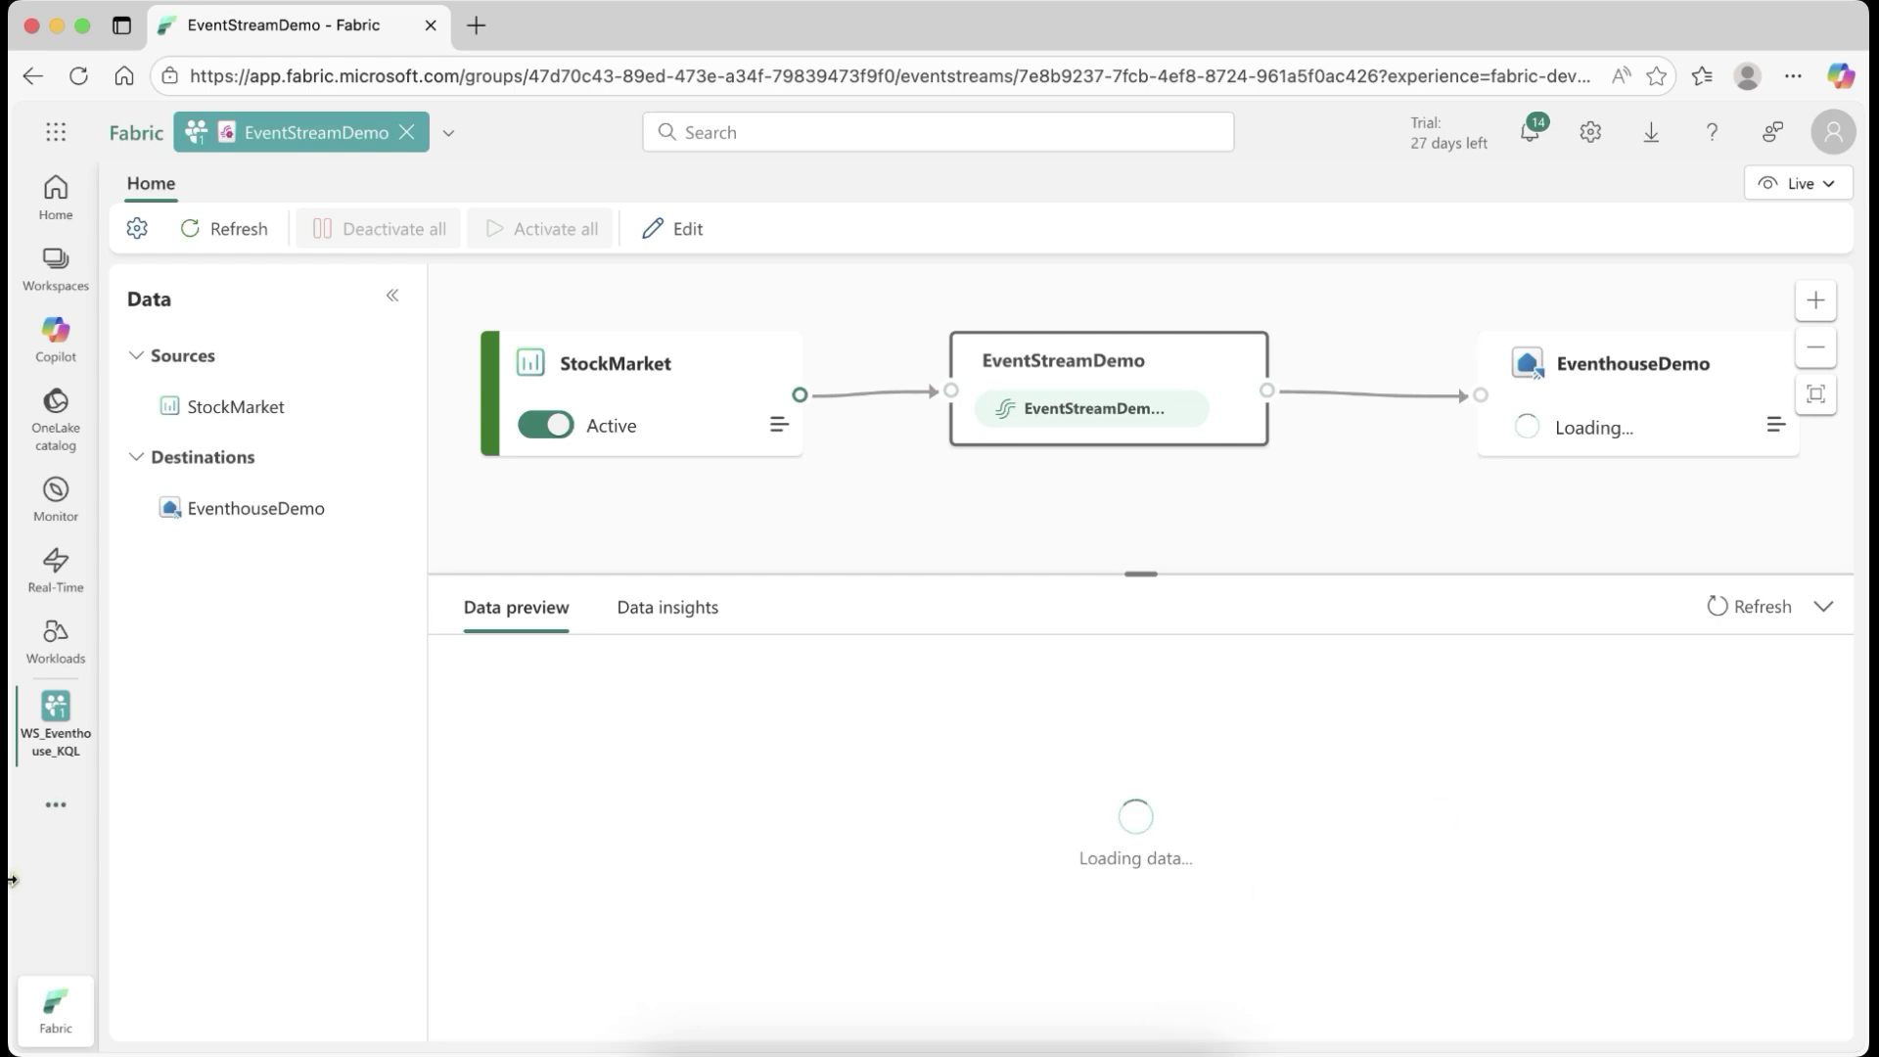
Open the stock_database_demo KQL database from the WS_Eventhouse_KQL workspace.
{"action": "left_click", "coordinate": [54, 727]}
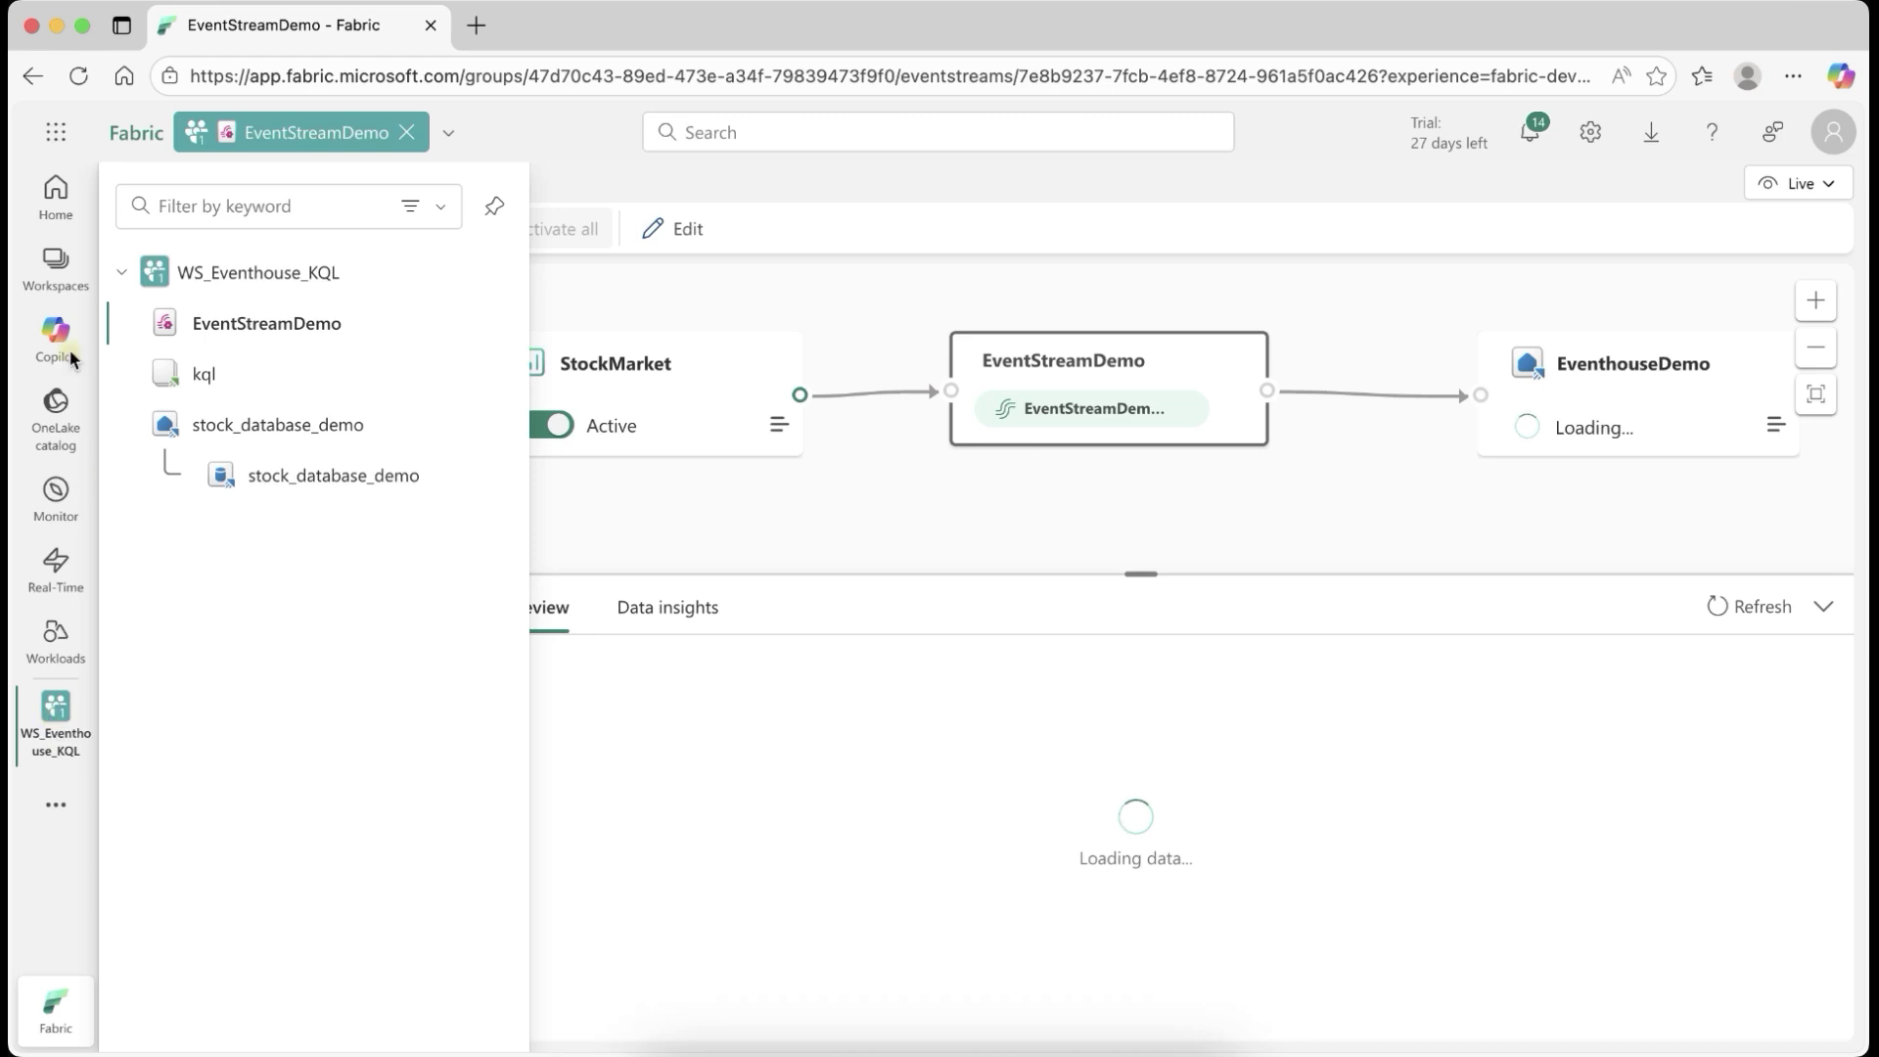
{"action": "left_click", "coordinate": [297, 494]}
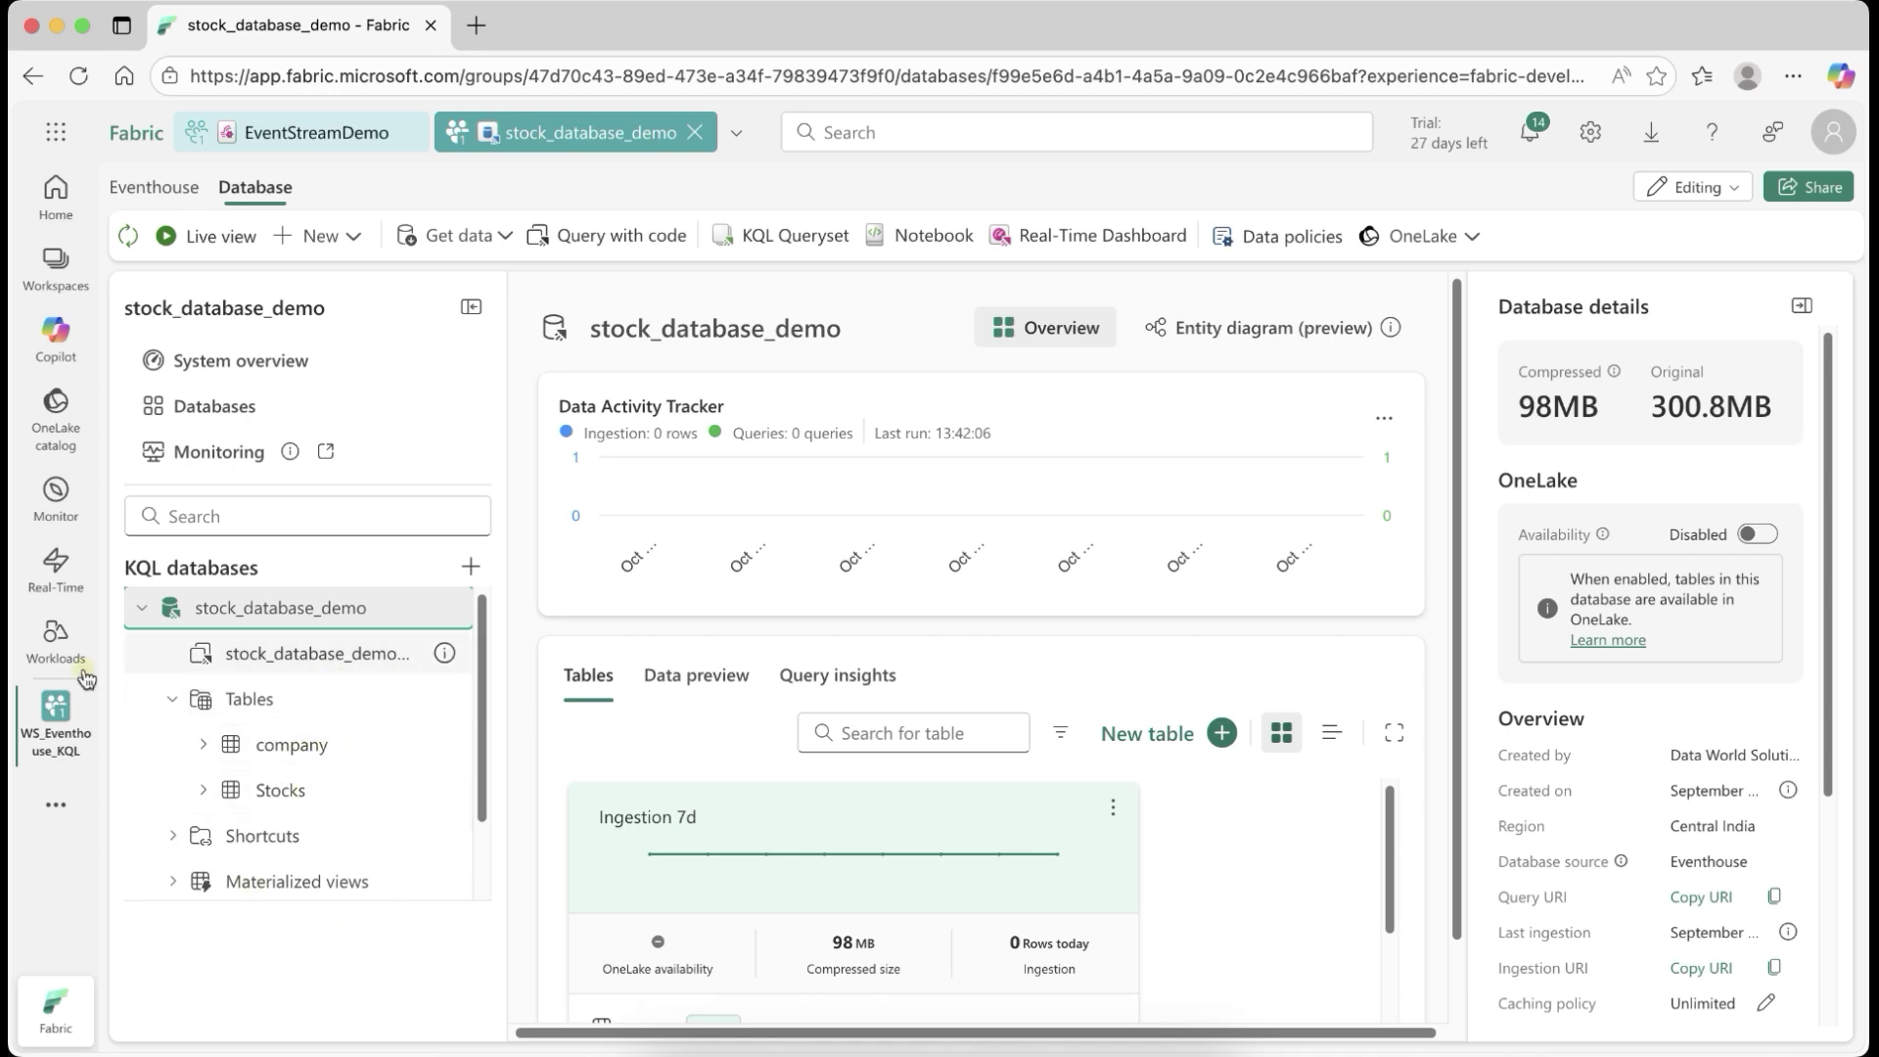
{"action": "left_click", "coordinate": [49, 739]}
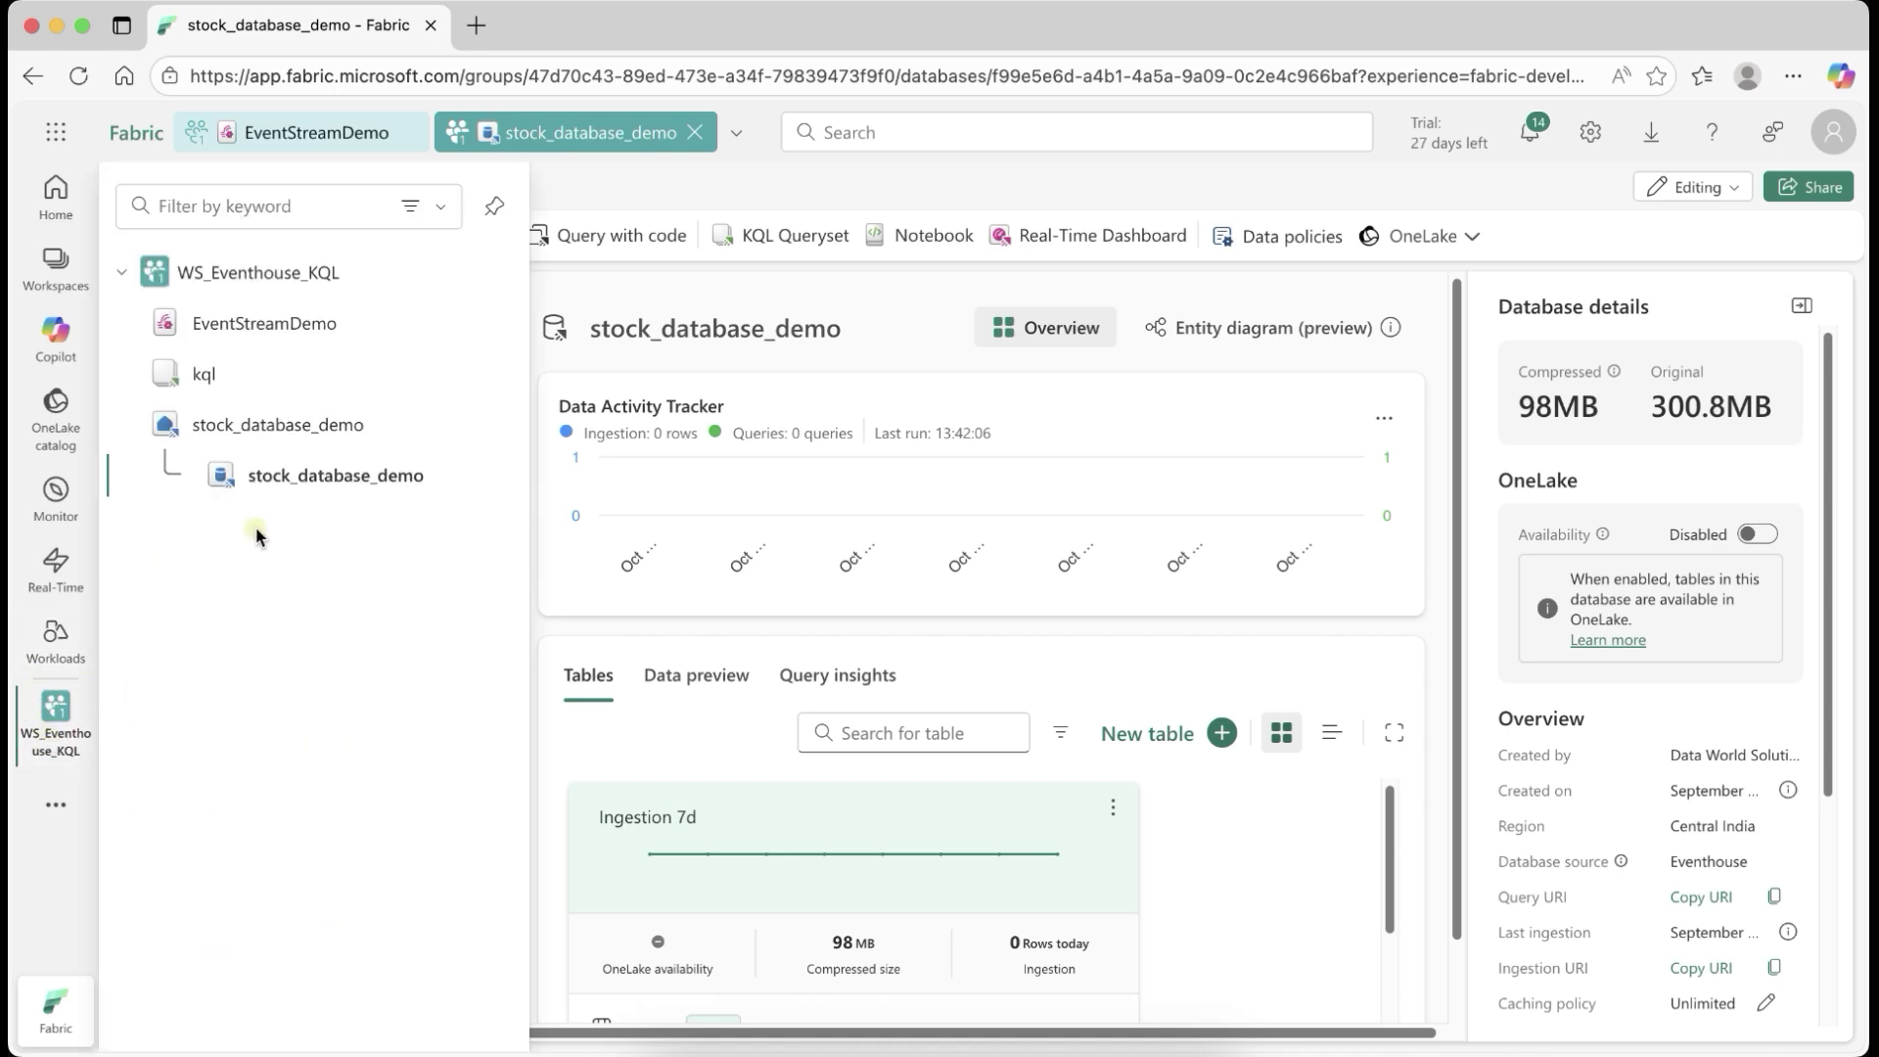
{"action": "left_click", "coordinate": [298, 479]}
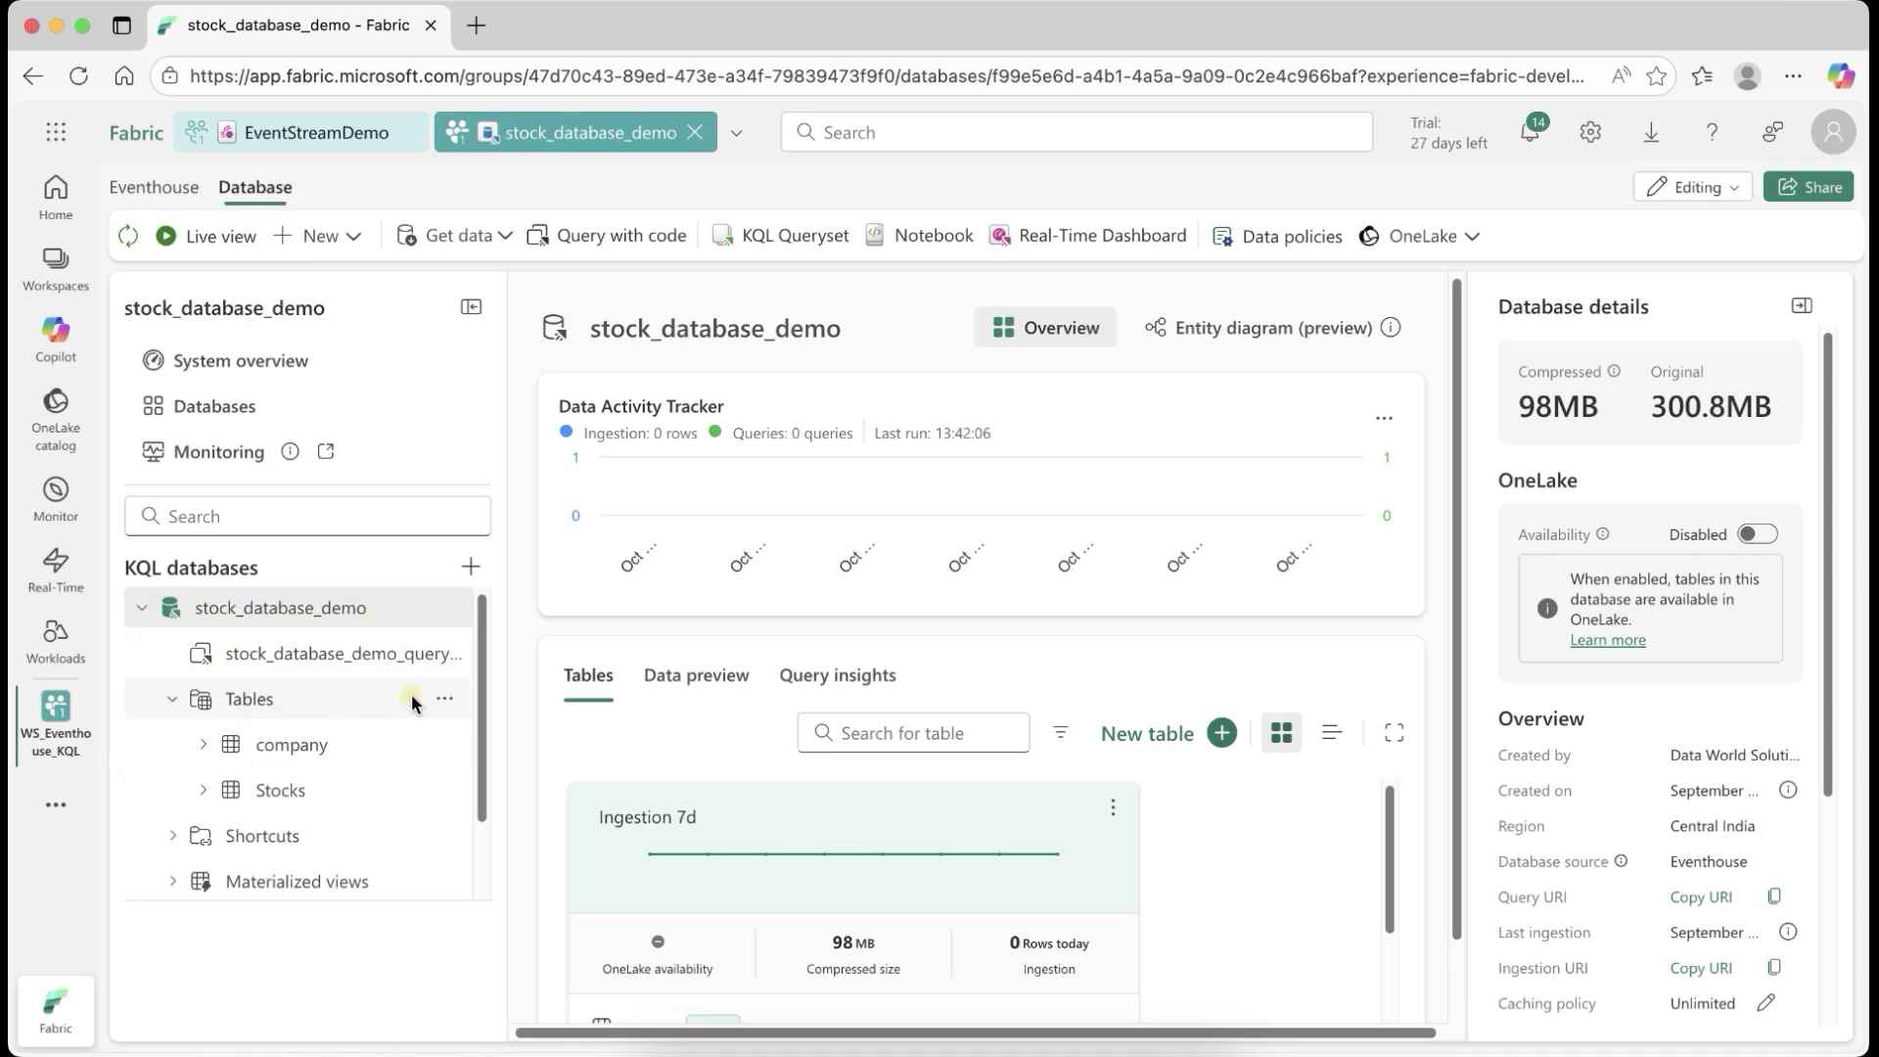
Refresh the KQL database and view the data previews of the company and Stock_RealTime tables.
{"action": "left_click", "coordinate": [127, 236]}
{"action": "left_click", "coordinate": [286, 745]}
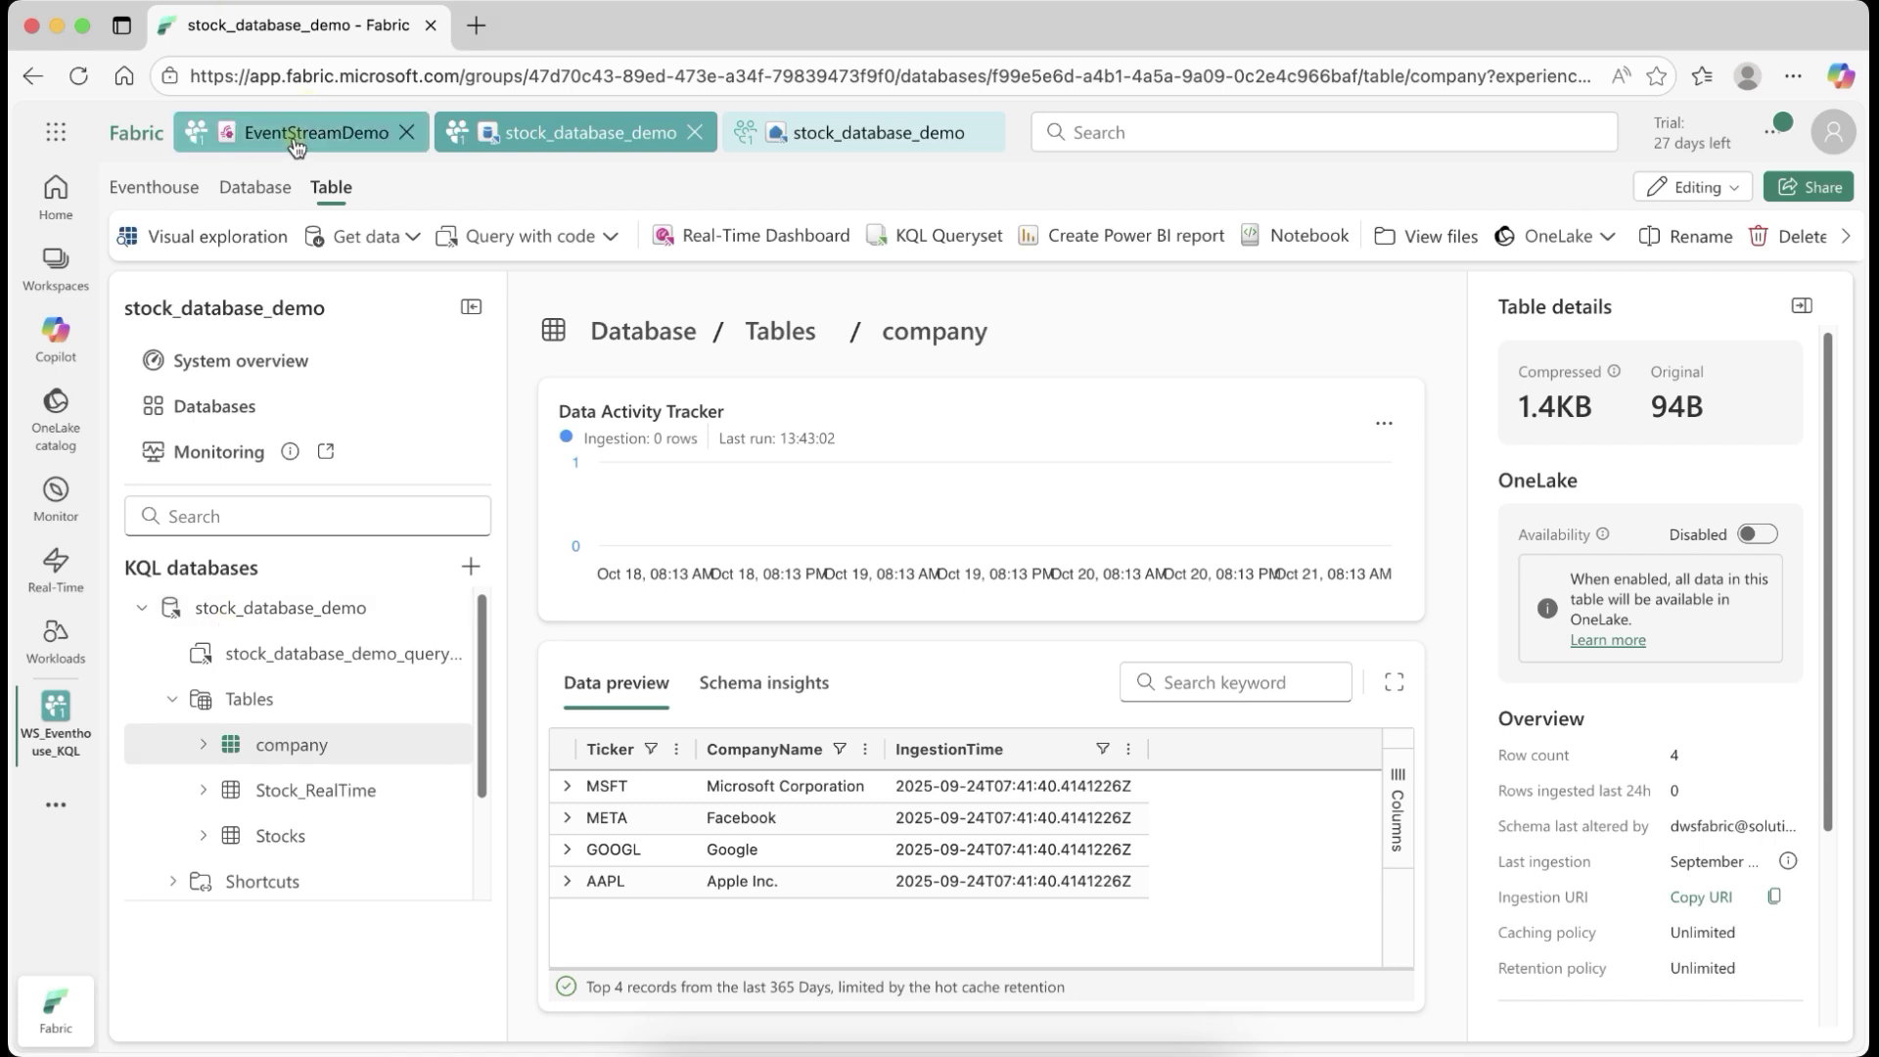
{"action": "left_click", "coordinate": [290, 793]}
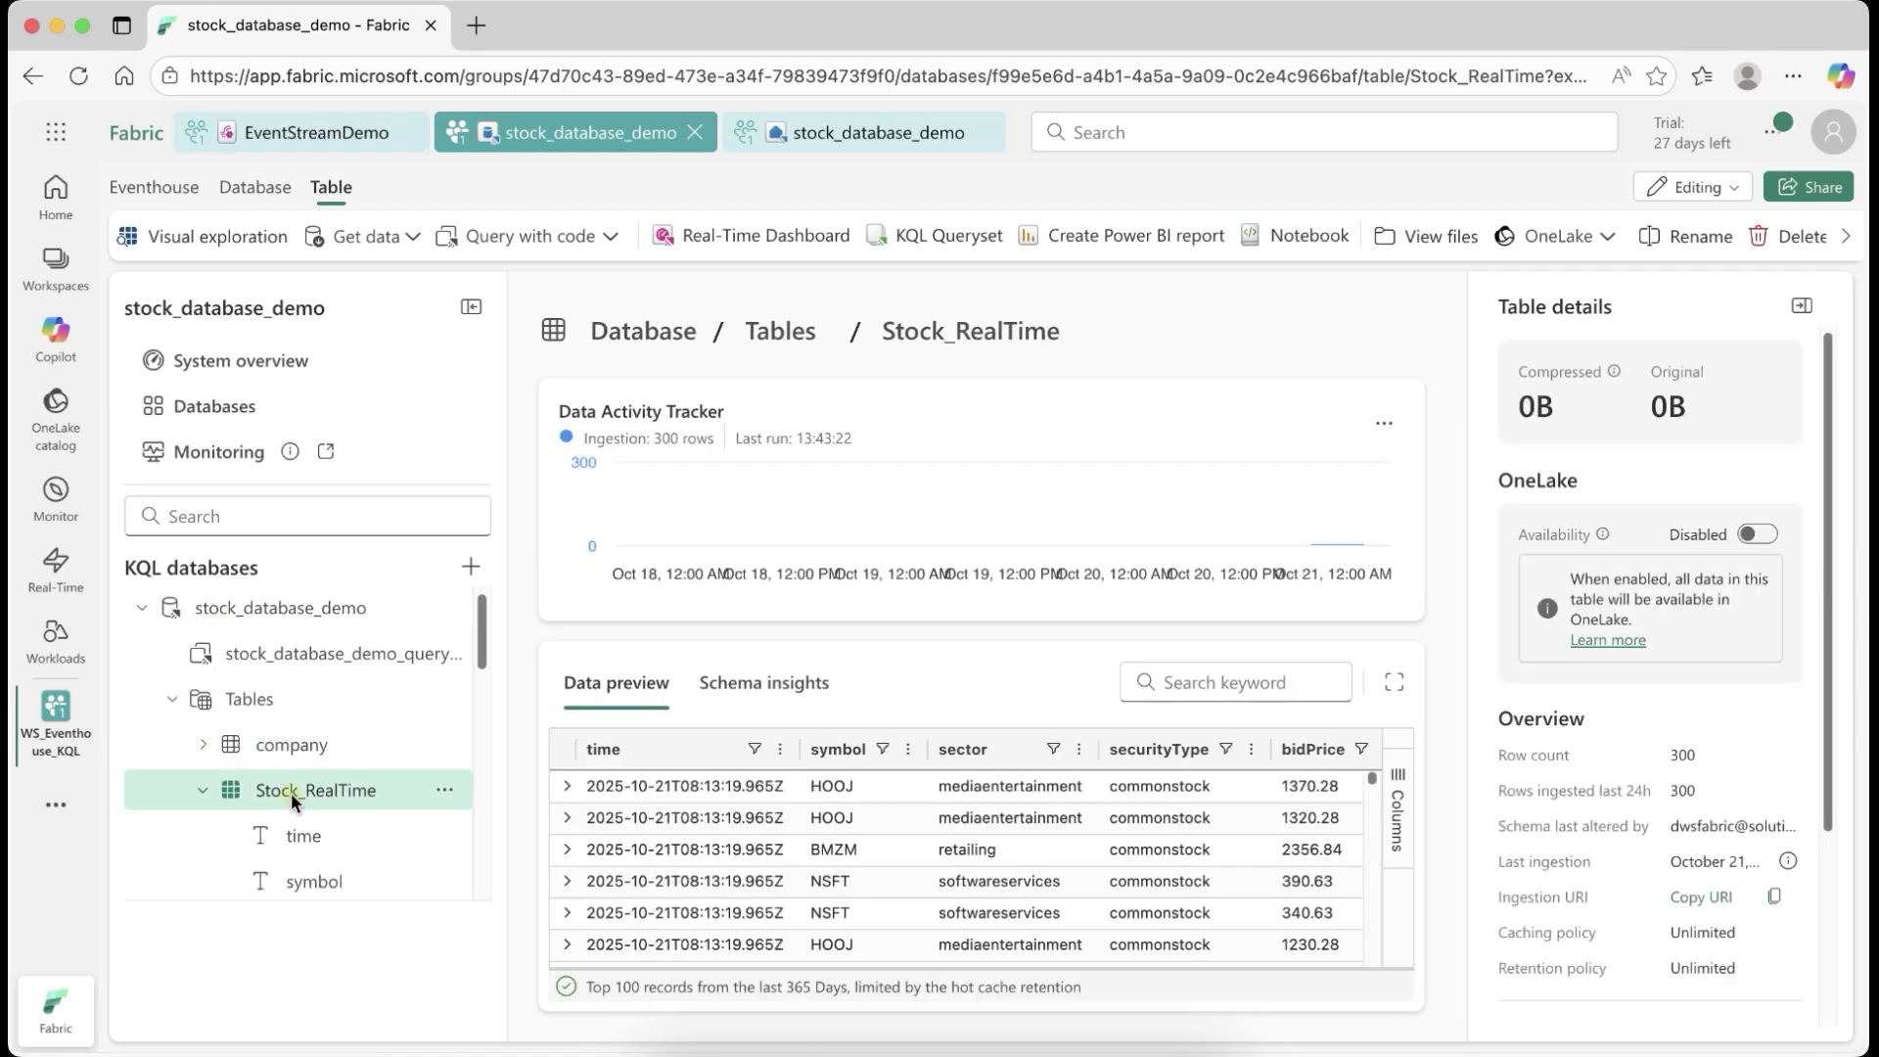